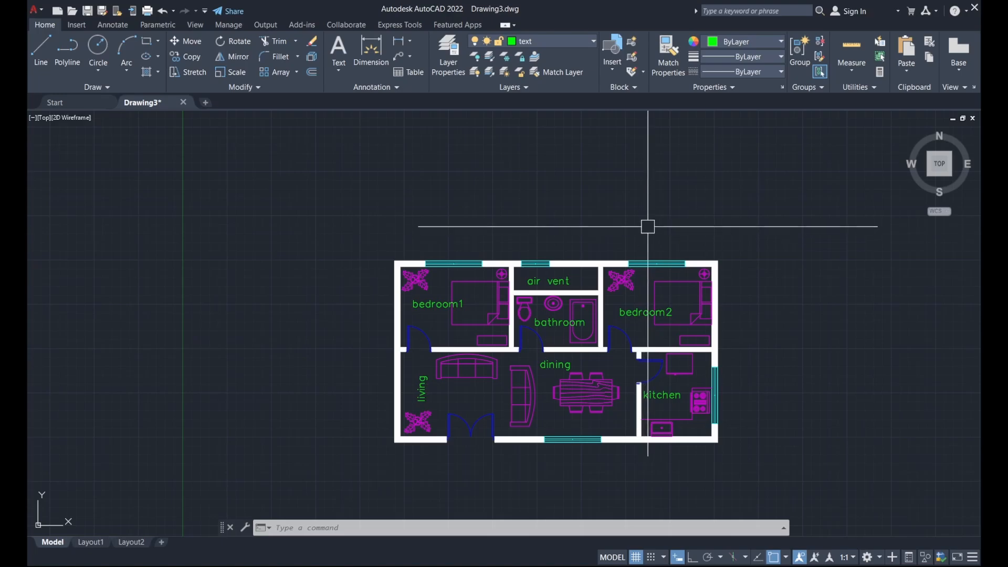
Nudge the floor plan right and expand the Annotation panel to show the style dropdowns
middle_click_drag(525, 225, 572, 233)
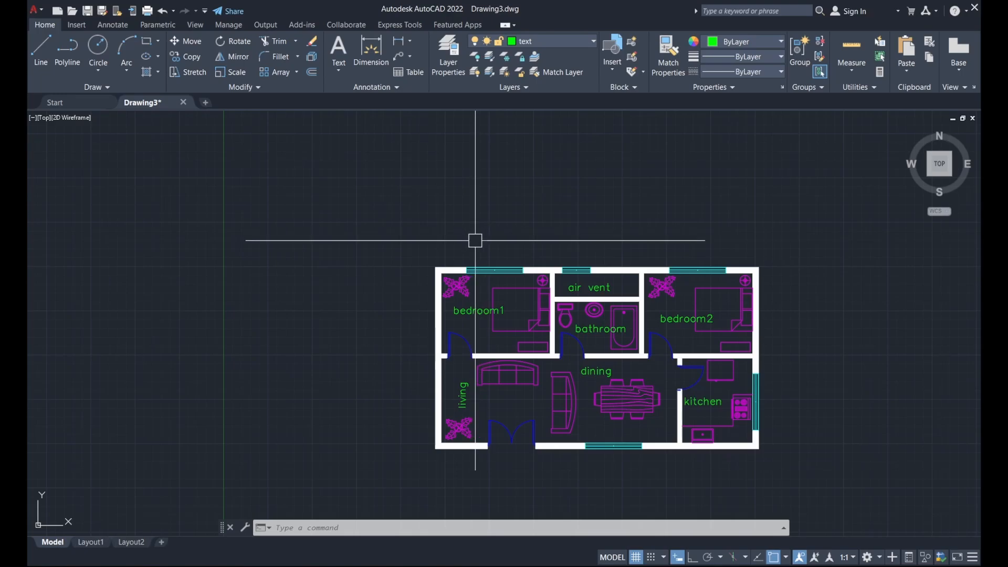
left_click(386, 89)
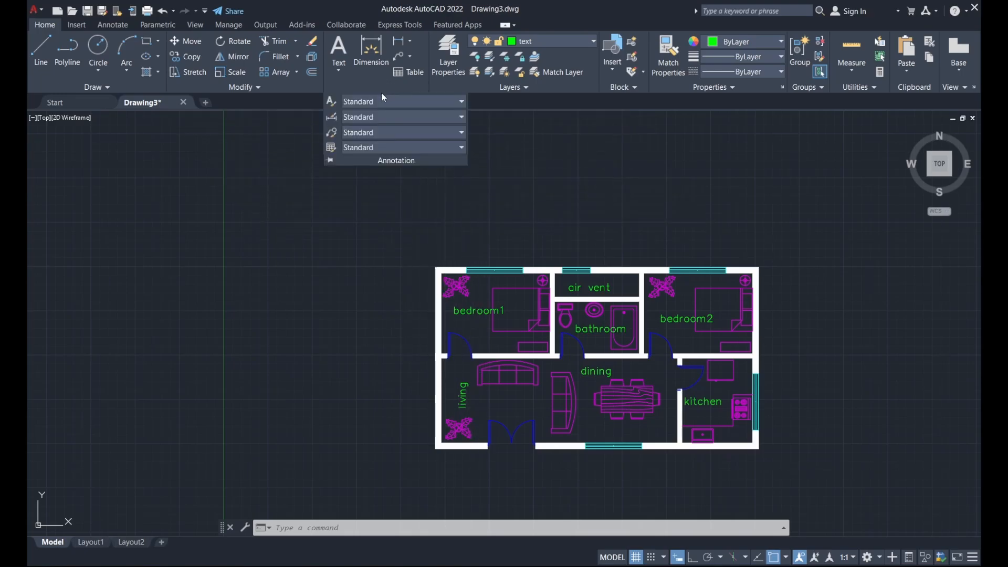
In the Dimension Style Manager, create a new style named 'dimension' based on Standard
left_click(332, 119)
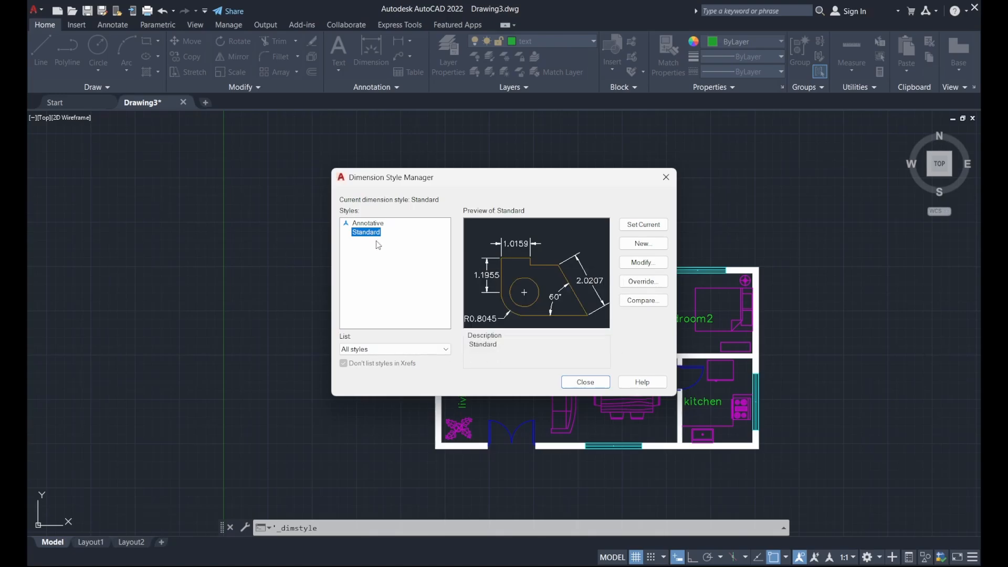
left_click(642, 243)
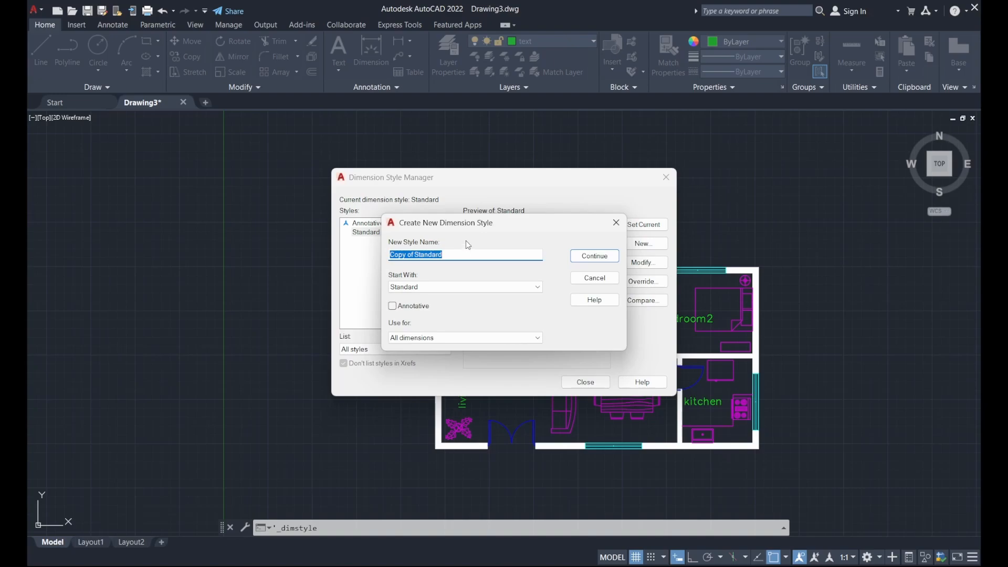
type("dimension")
Set the new style's arrowheads to Architectural tick
left_click(589, 257)
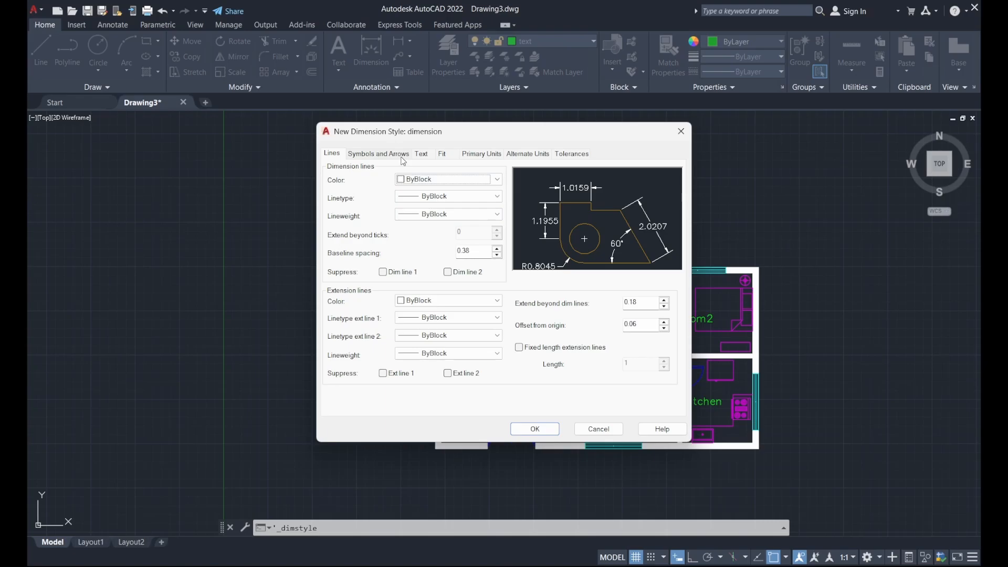
left_click(403, 155)
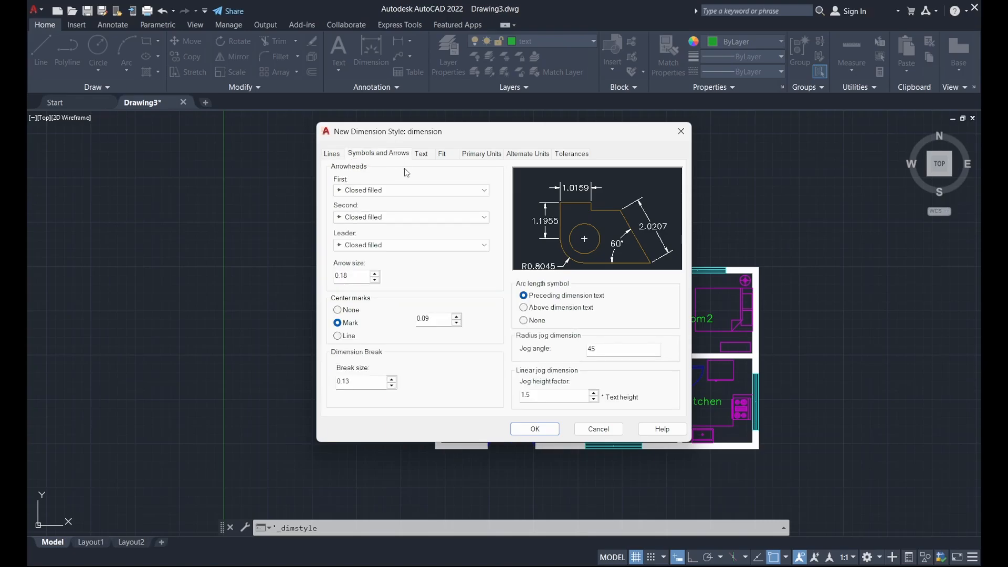
left_click(405, 190)
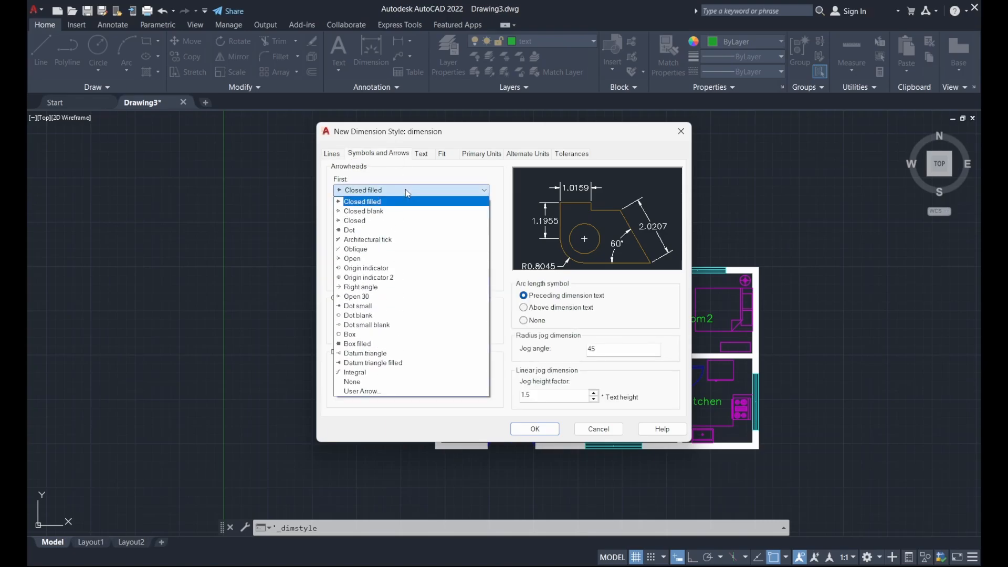
left_click(396, 240)
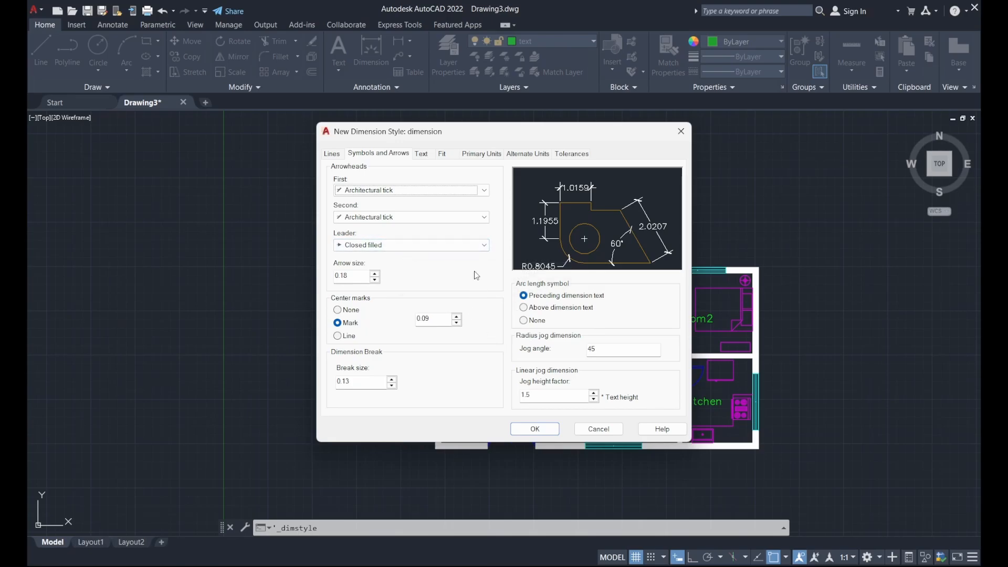
Keep the dimension text's vertical placement Centered
left_click(422, 154)
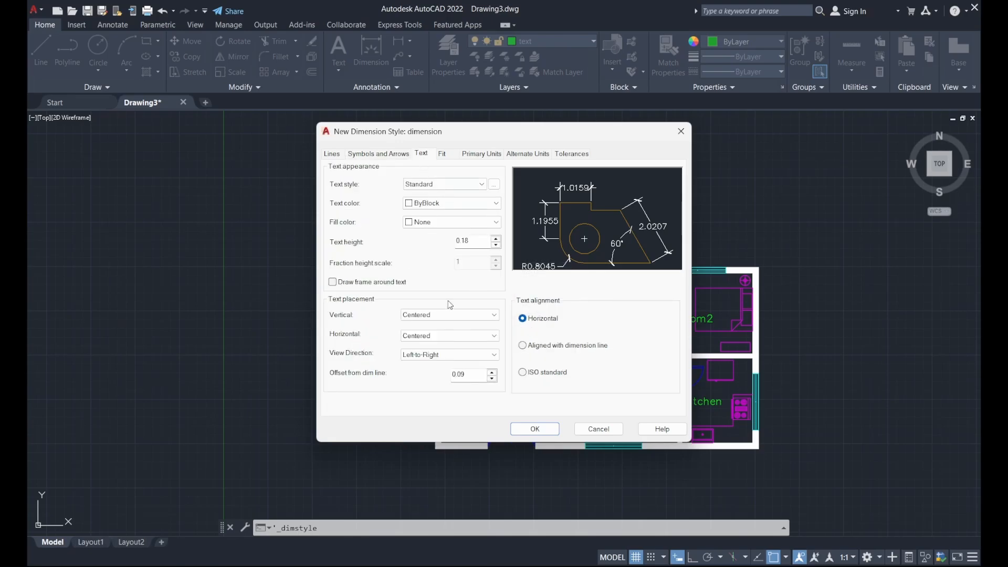
left_click(452, 314)
left_click(452, 329)
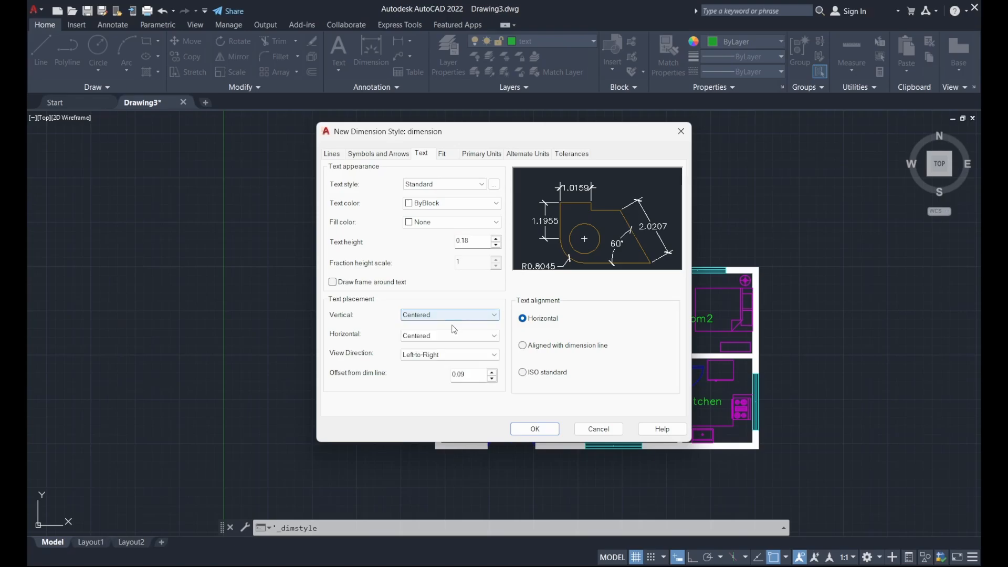
left_click(443, 154)
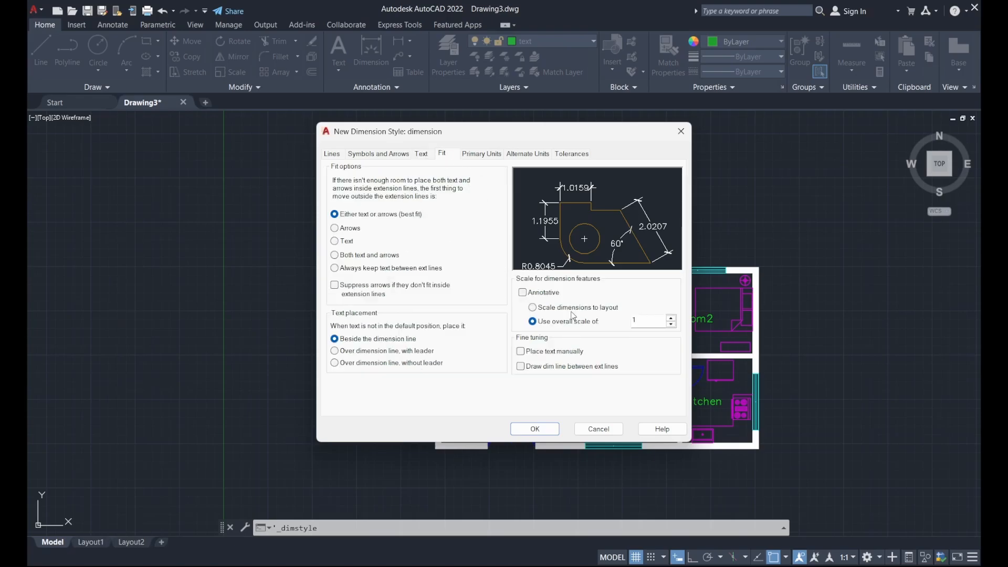
Set primary units to Decimal with precision 0, keeping angles in Decimal Degrees
left_click(481, 154)
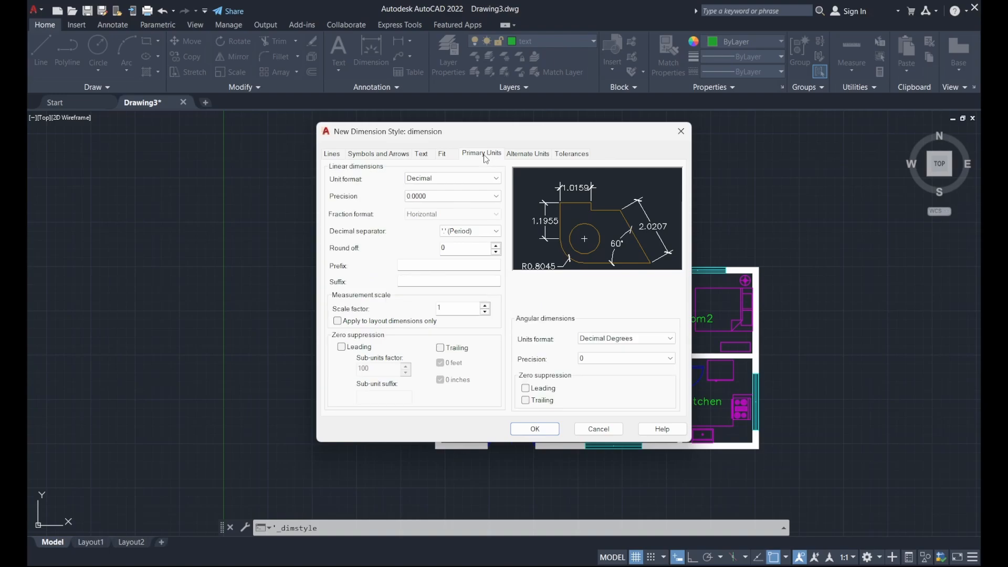
left_click(449, 179)
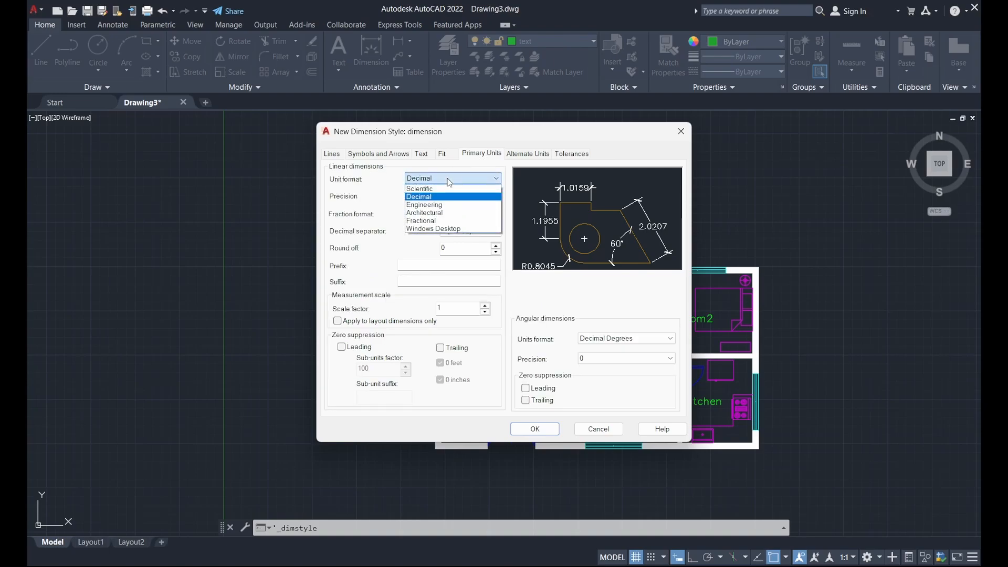
left_click(447, 213)
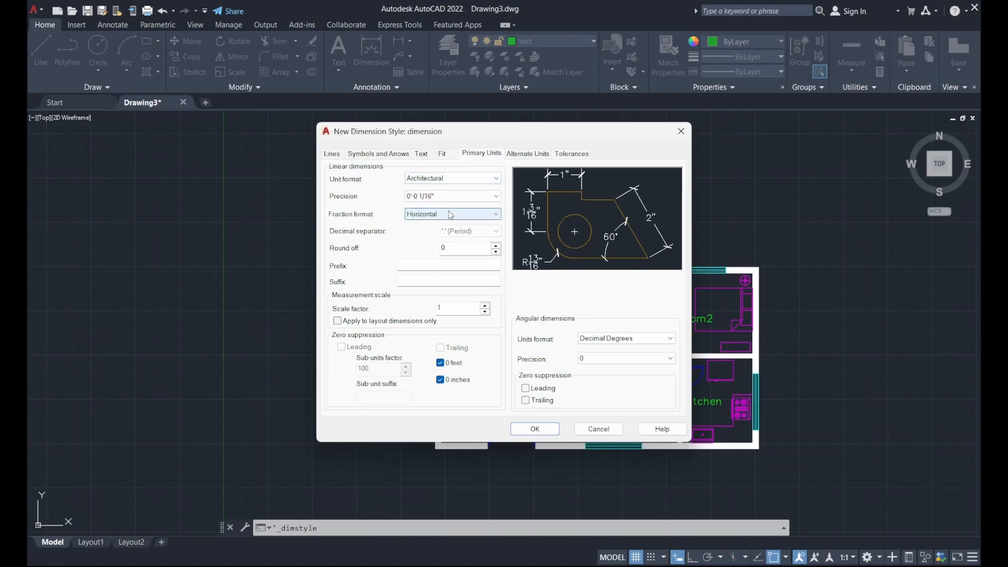
left_click(458, 181)
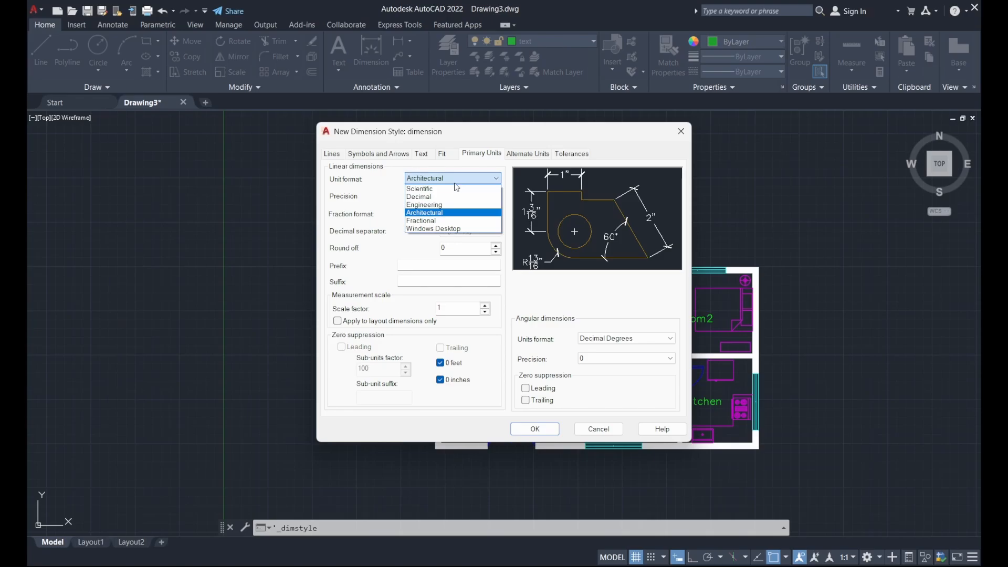
left_click(450, 197)
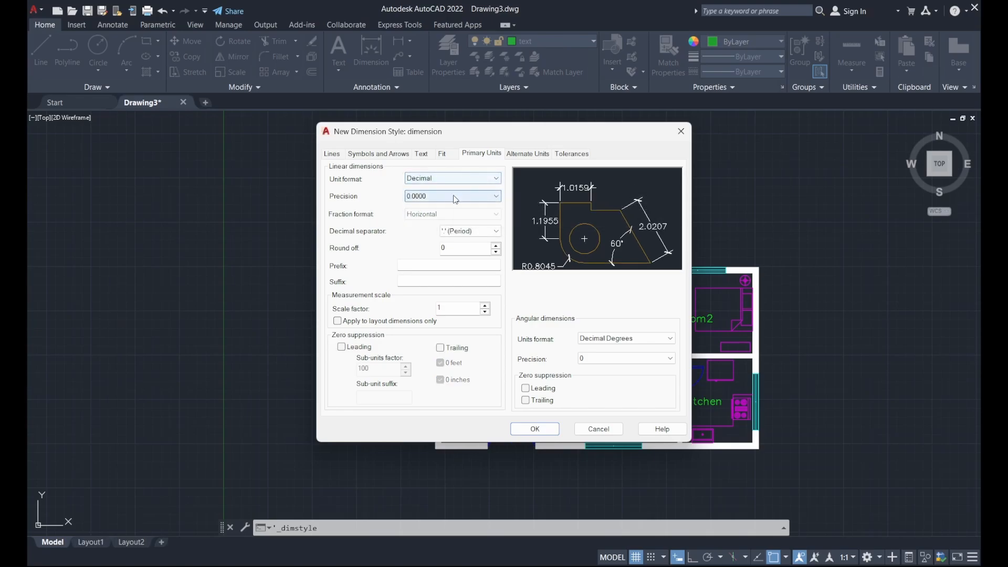
left_click(455, 197)
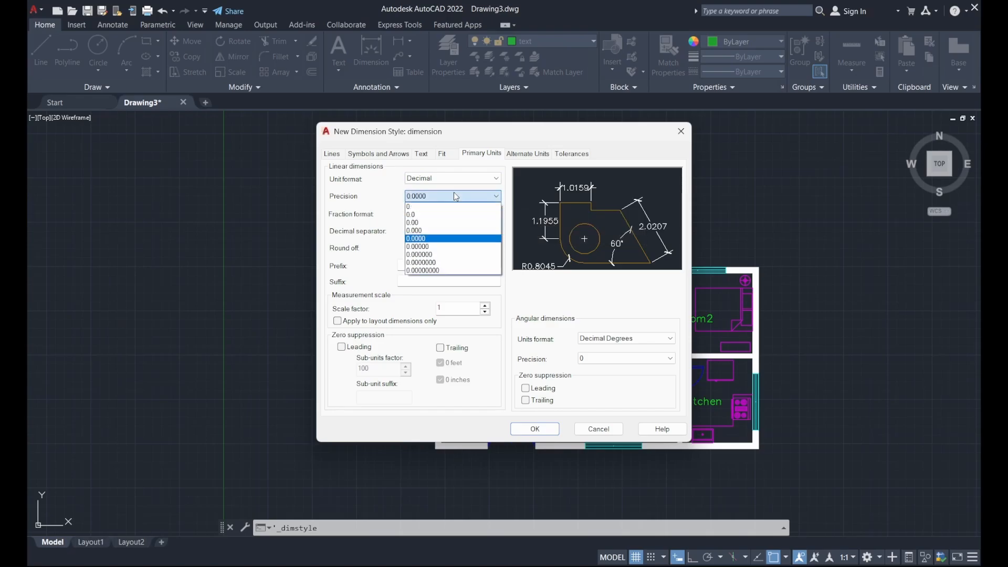
left_click(451, 206)
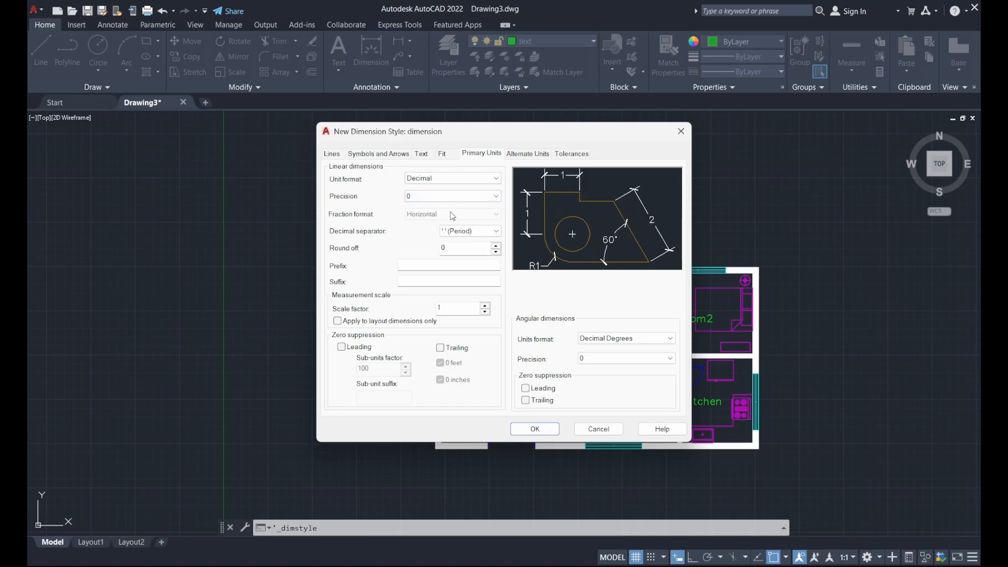
left_click(607, 340)
left_click(609, 344)
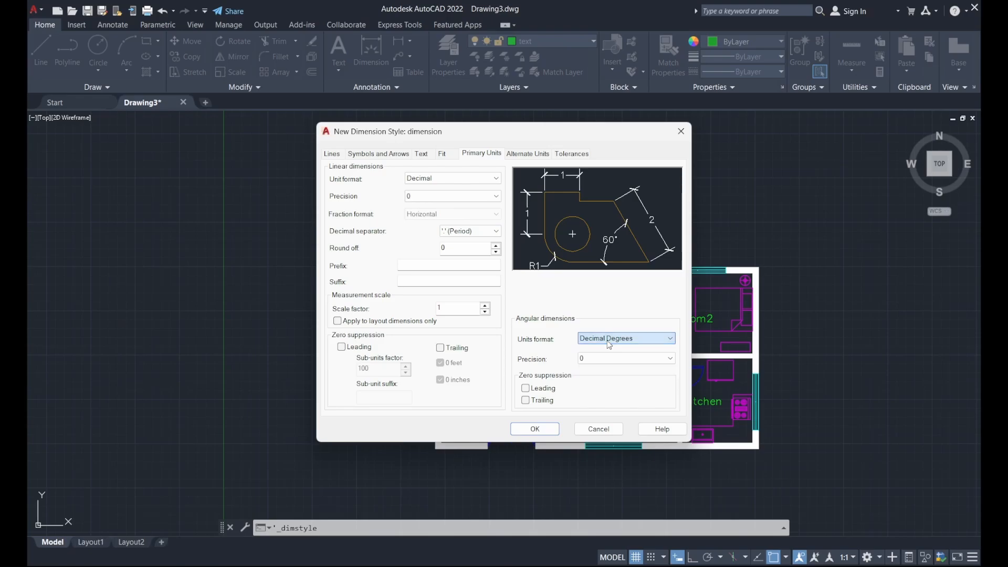
Save the 'dimension' style, make it current, and close the manager
left_click(534, 430)
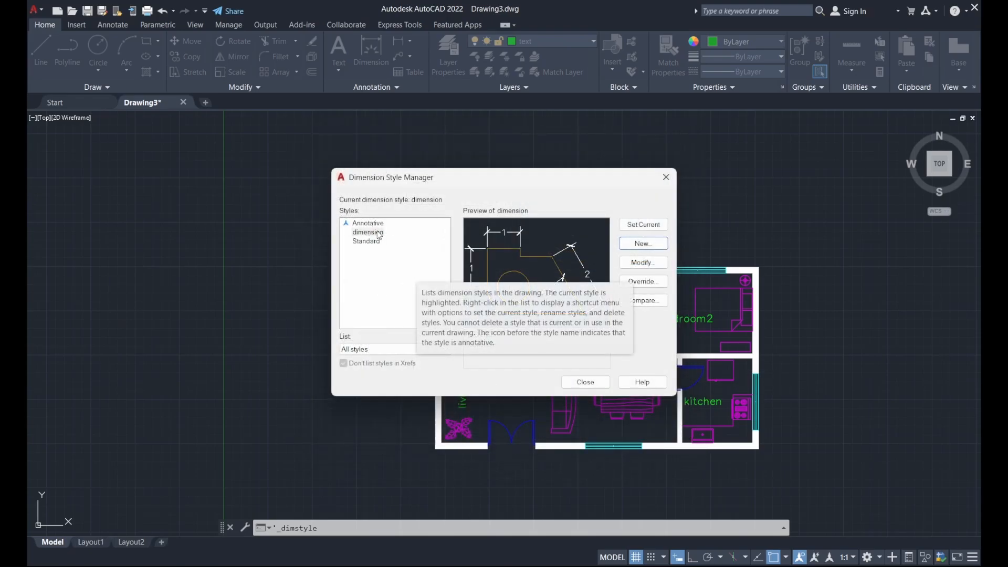
left_click(395, 248)
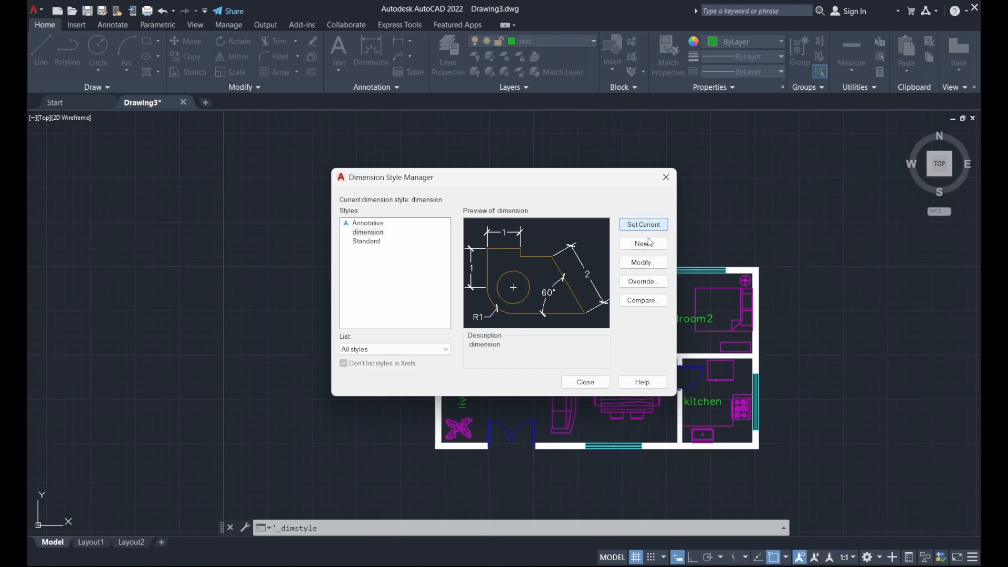
left_click(598, 383)
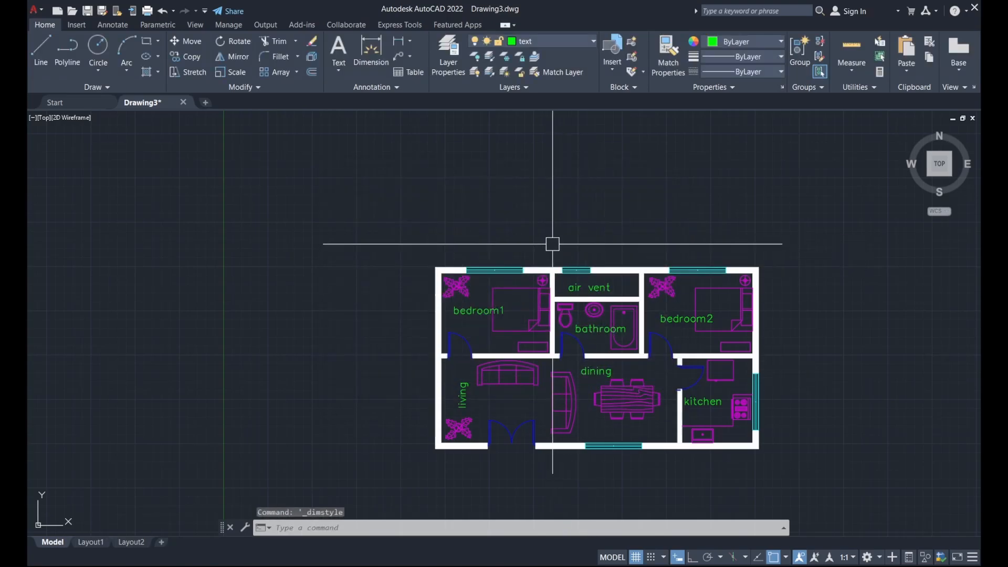
Start a Linear dimension from the Annotation panel's Dimension dropdown, zoomed in on the plan
middle_click_drag(565, 238, 569, 192)
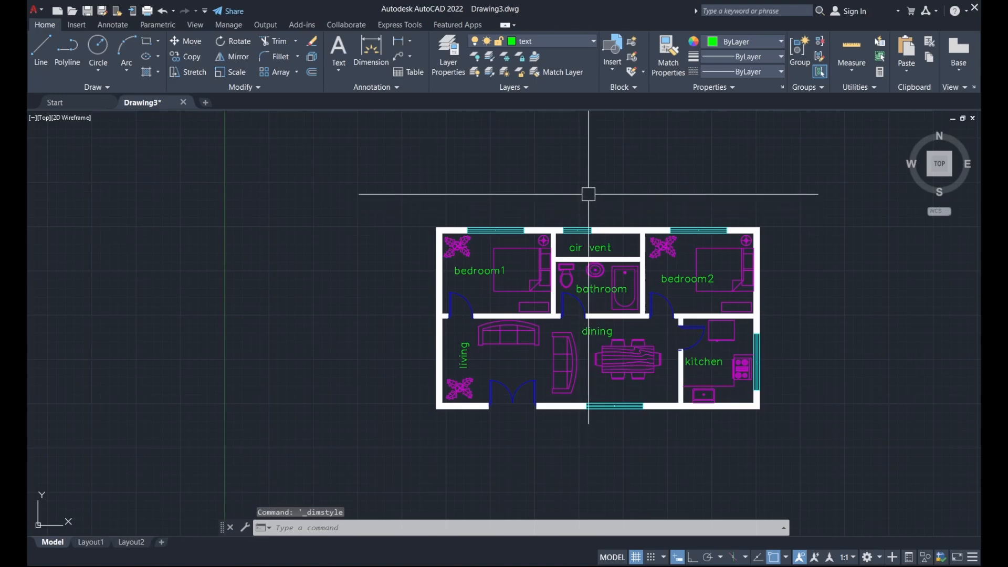
middle_click_drag(569, 212, 577, 191)
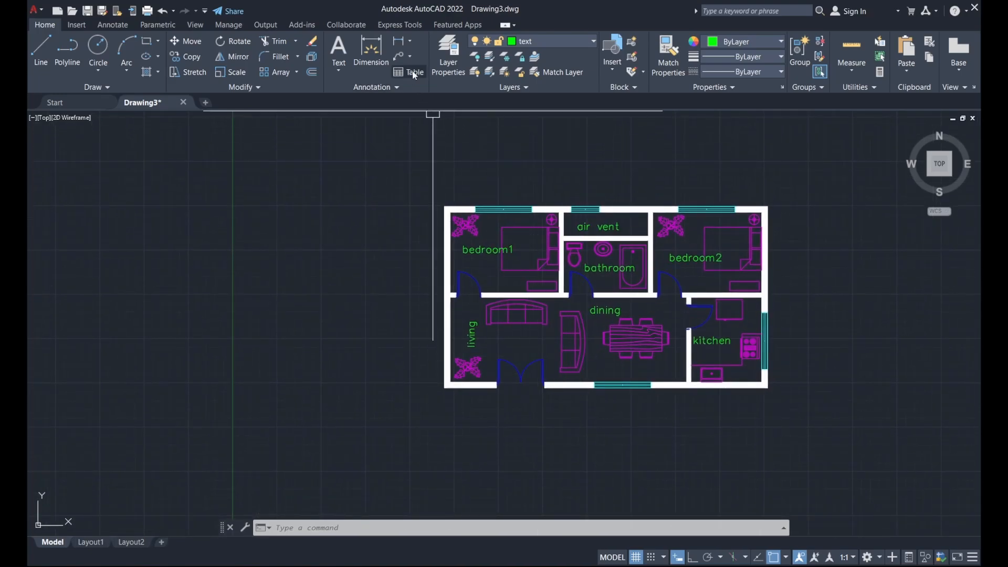
left_click(410, 42)
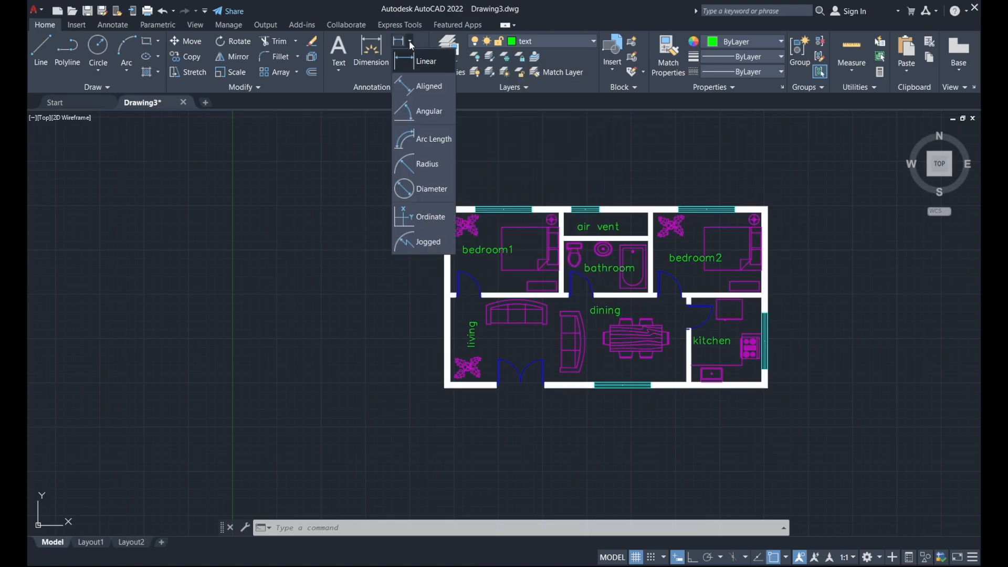
left_click(438, 58)
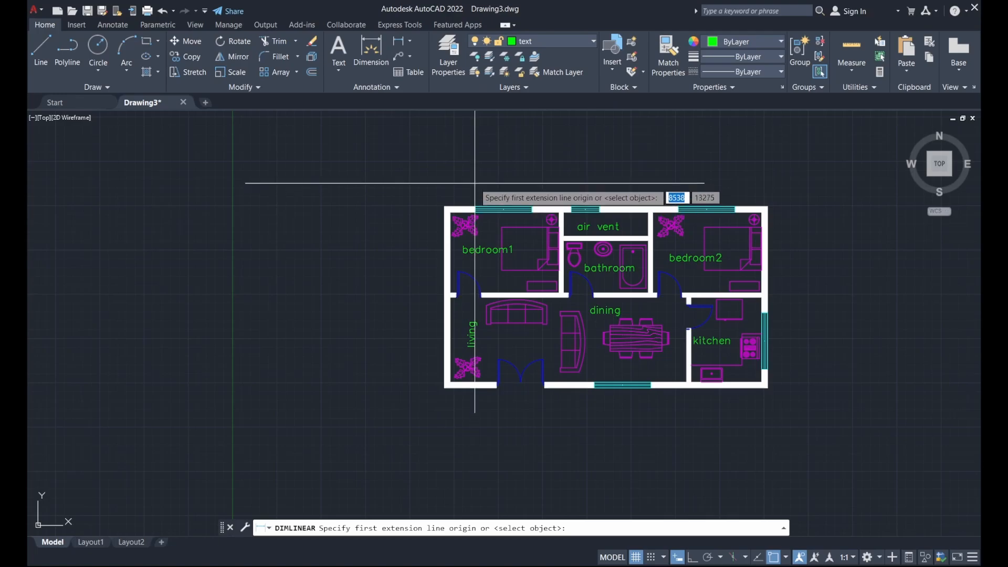
scroll(478, 182, "up", 2)
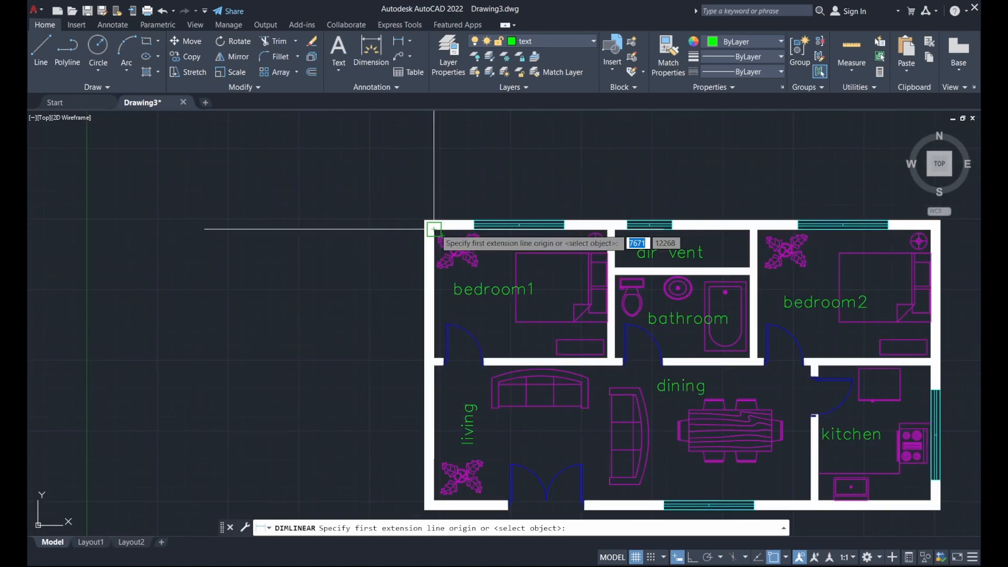
Make 'dimension' the current layer and turn off the hatch layer so walls show unfilled
left_click(587, 41)
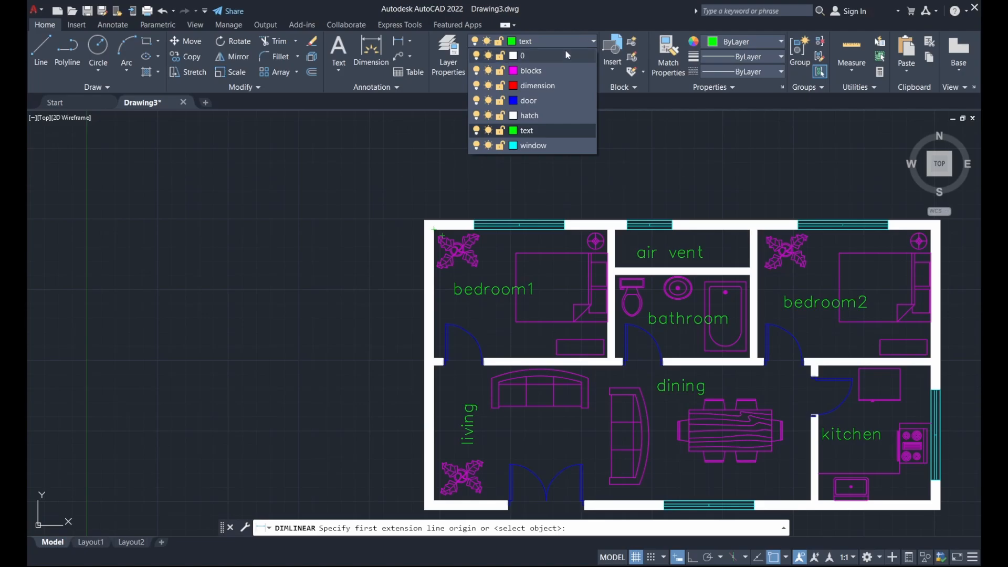
left_click(544, 82)
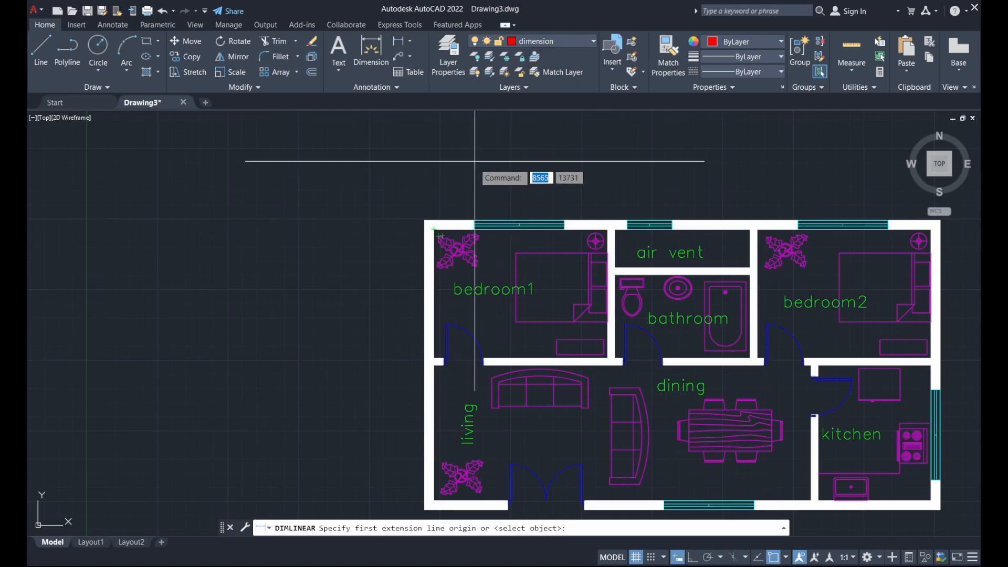
scroll(481, 162, "down", 2)
middle_click_drag(482, 161, 474, 180)
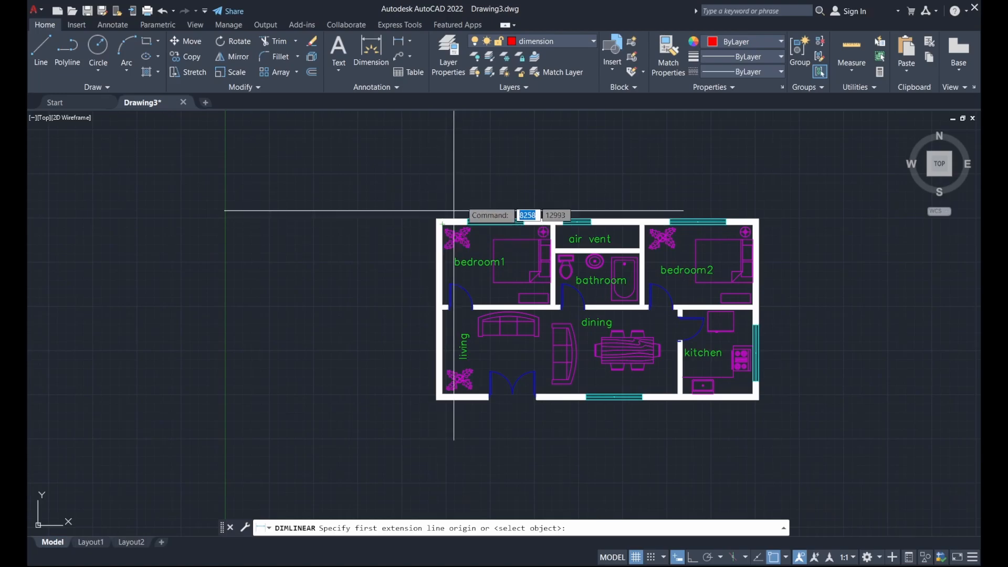
left_click(533, 42)
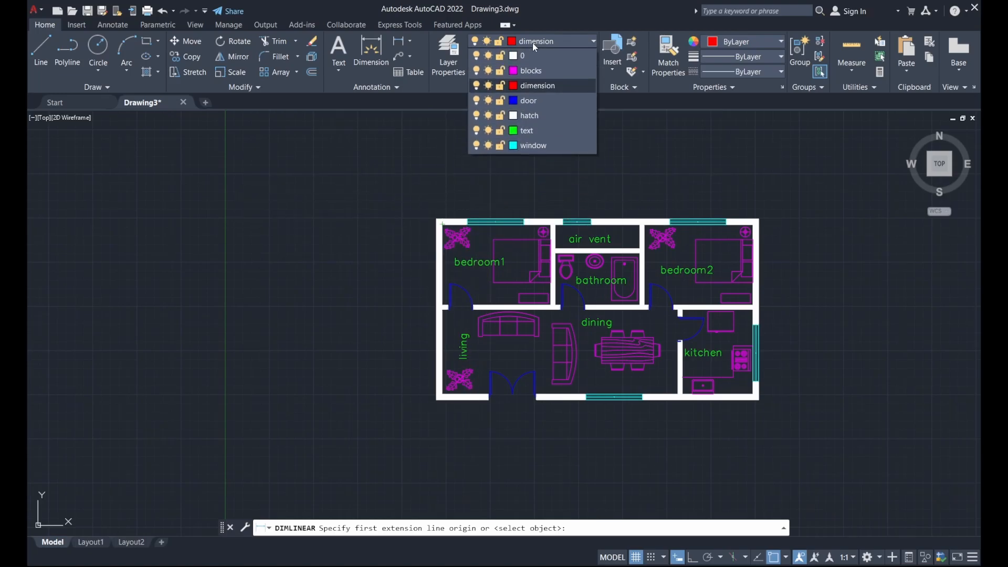
left_click(477, 116)
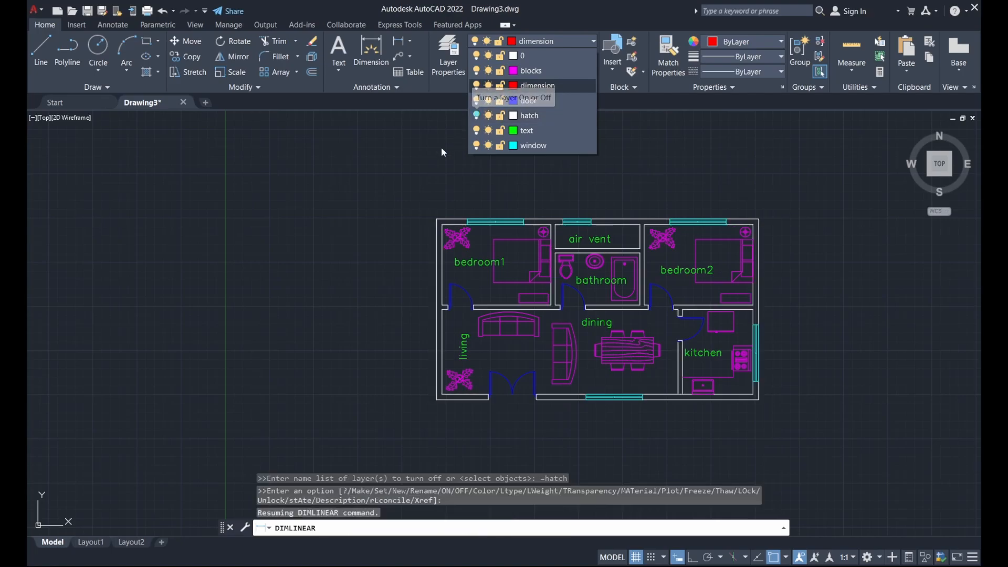
Dimension bedroom1's left wall as 2850, placing the dimension left of the building
left_click(433, 166)
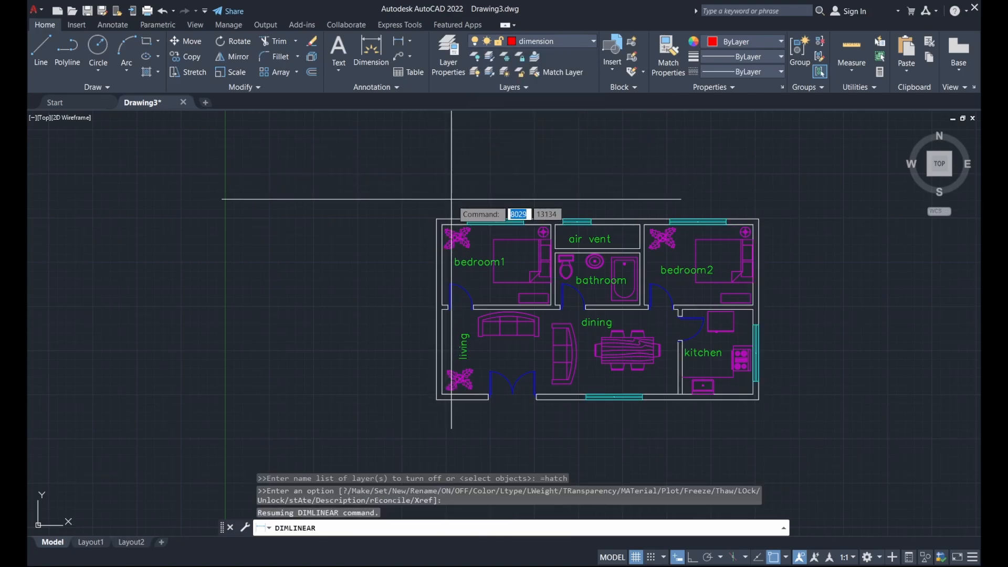
scroll(454, 199, "up", 2)
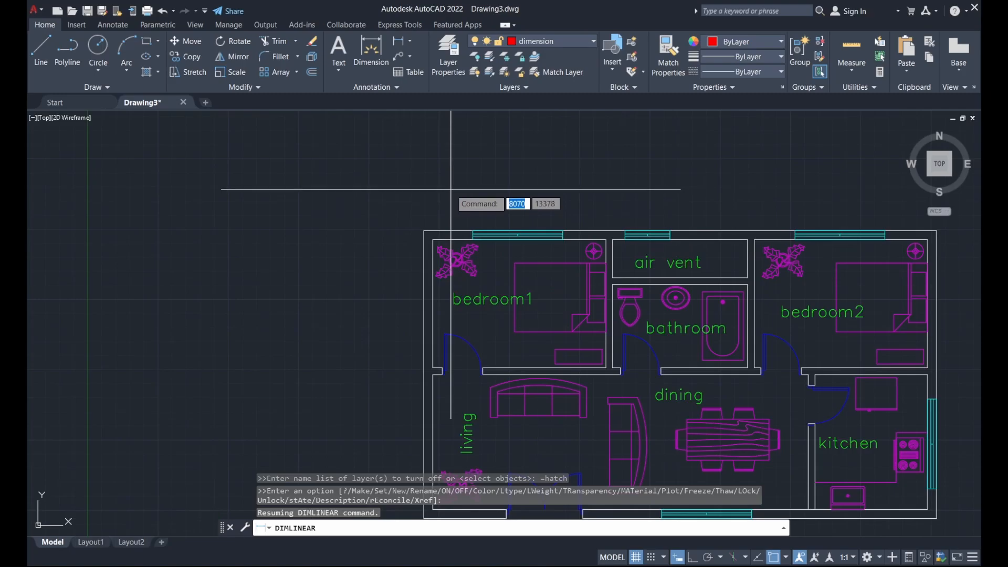
scroll(451, 190, "down", 2)
scroll(438, 221, "up", 2)
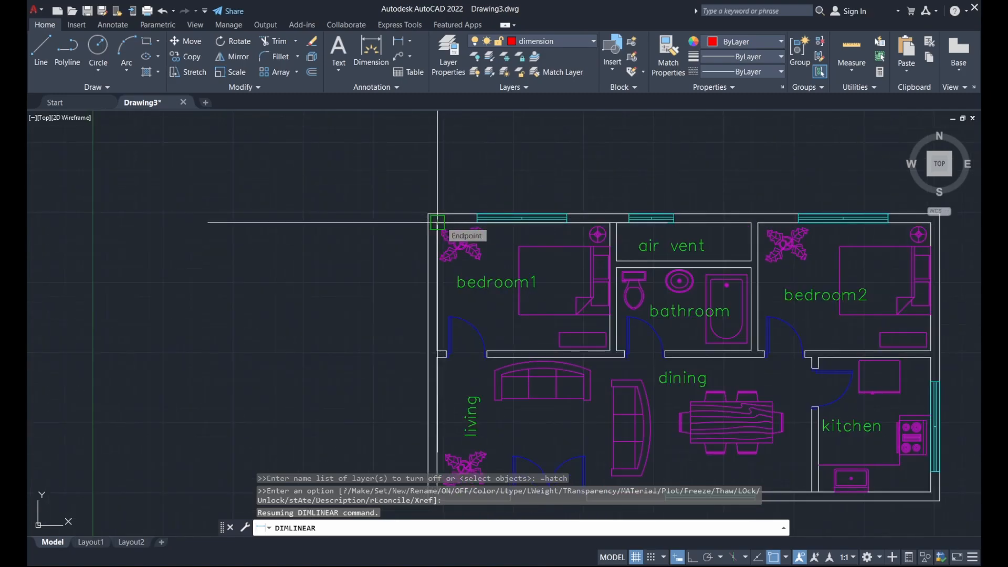
left_click(437, 222)
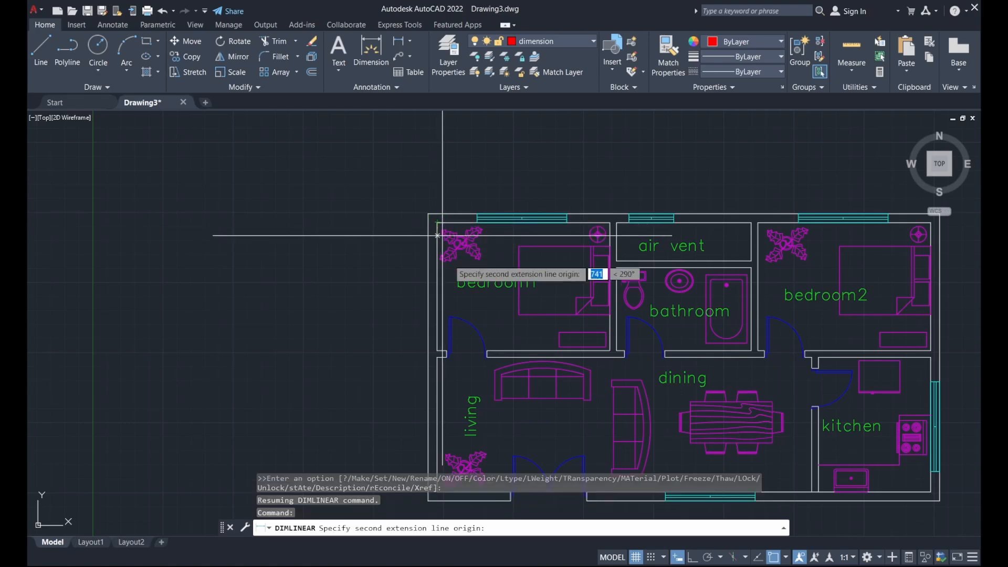
left_click(438, 350)
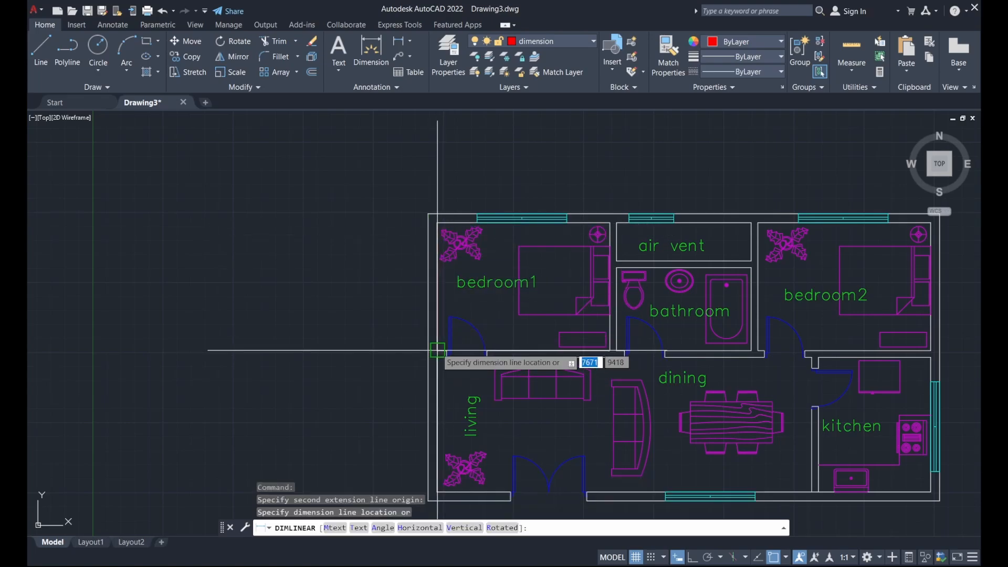
left_click(394, 331)
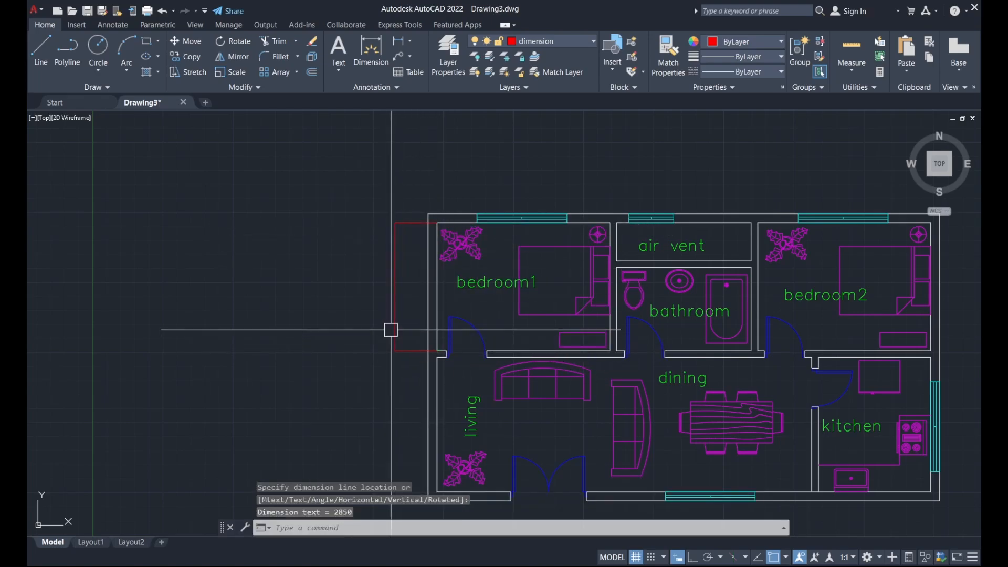
Select the new 2850 dimension and reopen the Dimension Style Manager
left_click(409, 301)
left_click(371, 270)
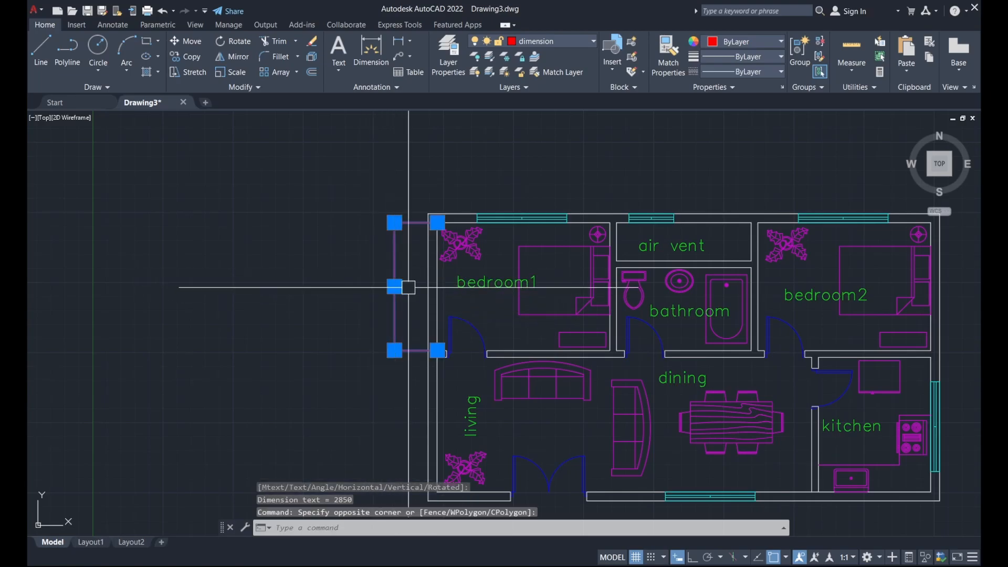
scroll(409, 288, "up", 15)
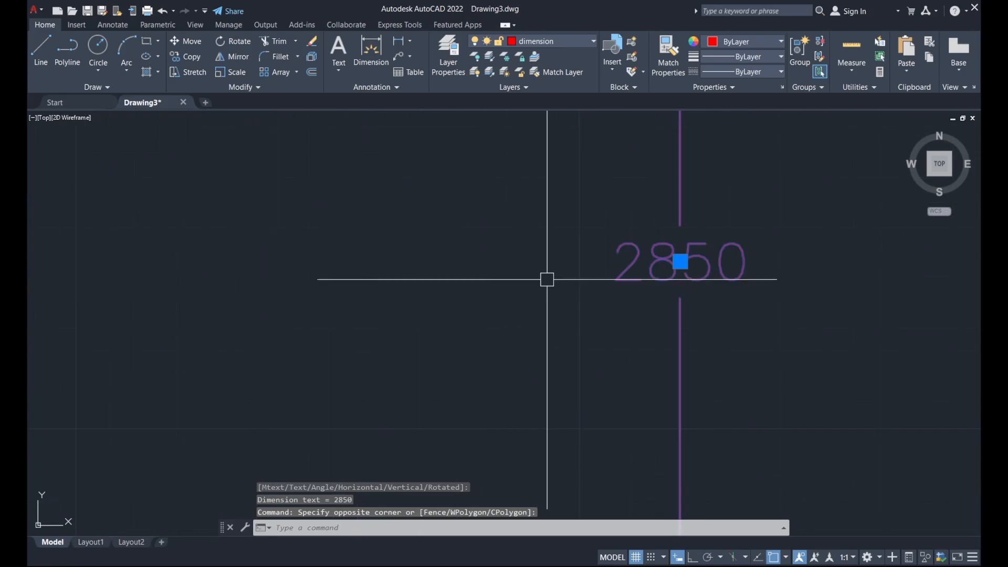
scroll(418, 283, "down", 10)
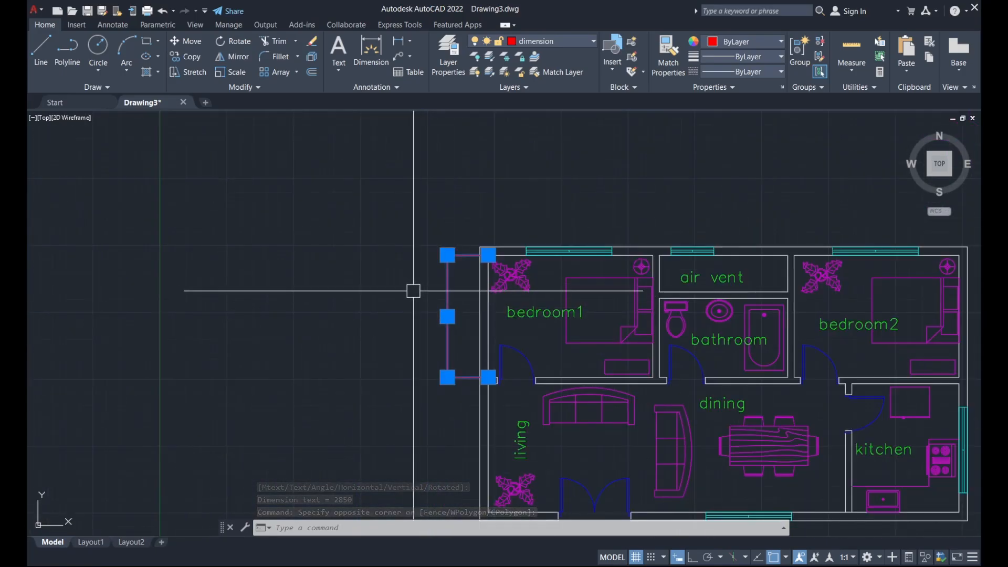
left_click(376, 87)
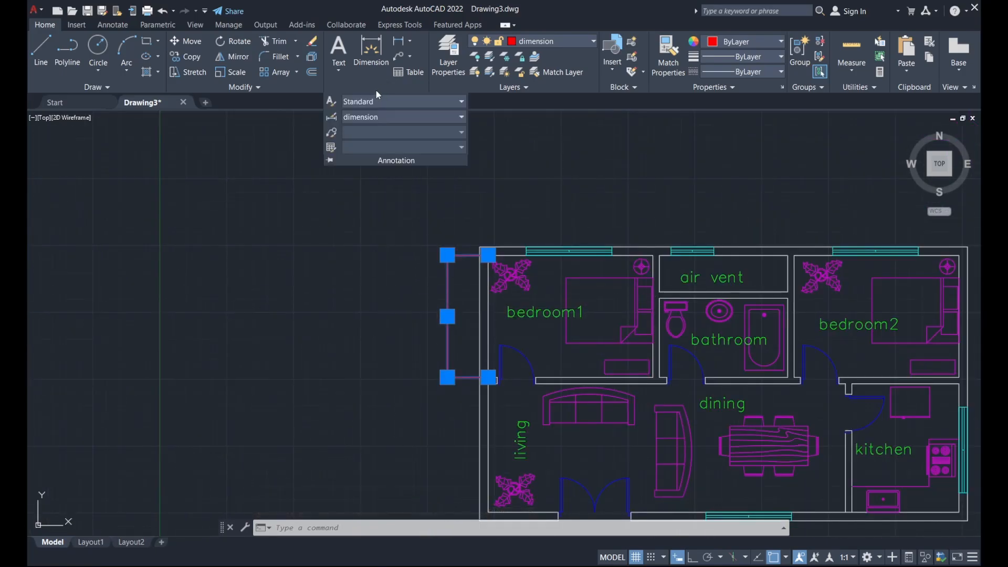
left_click(334, 119)
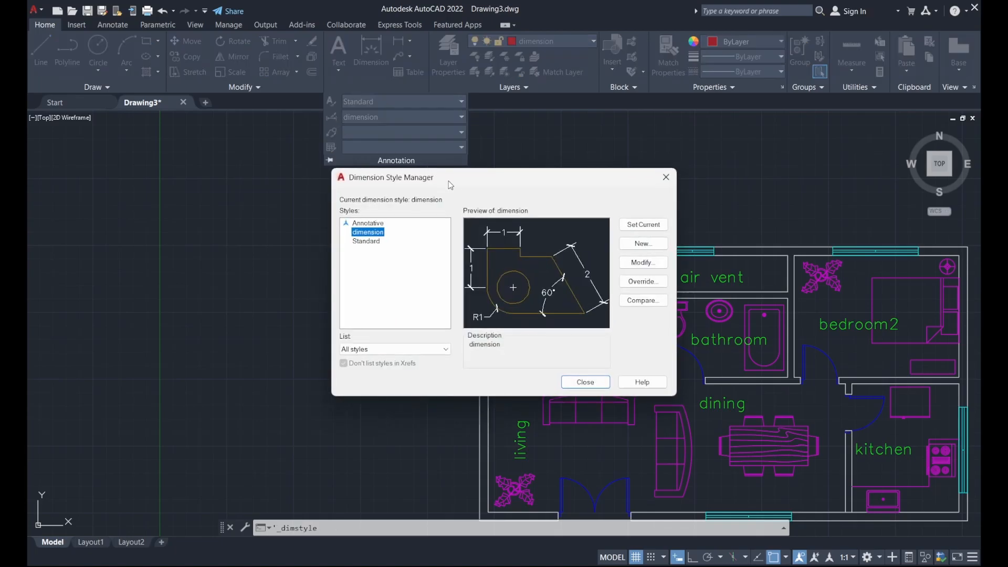
Raise the style's overall scale to 1000 on the Fit tab and close the manager
left_click(634, 264)
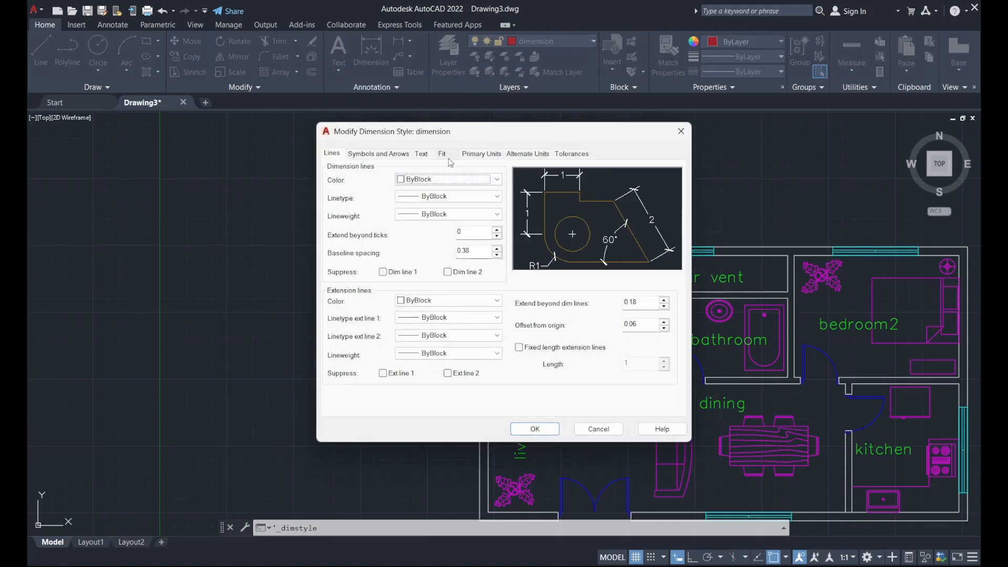
left_click(442, 153)
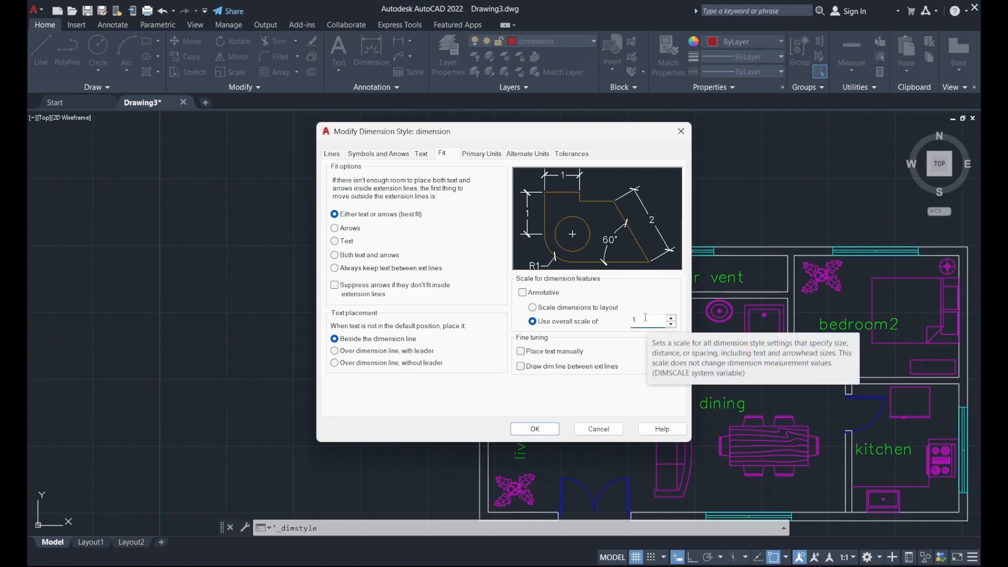
type("000")
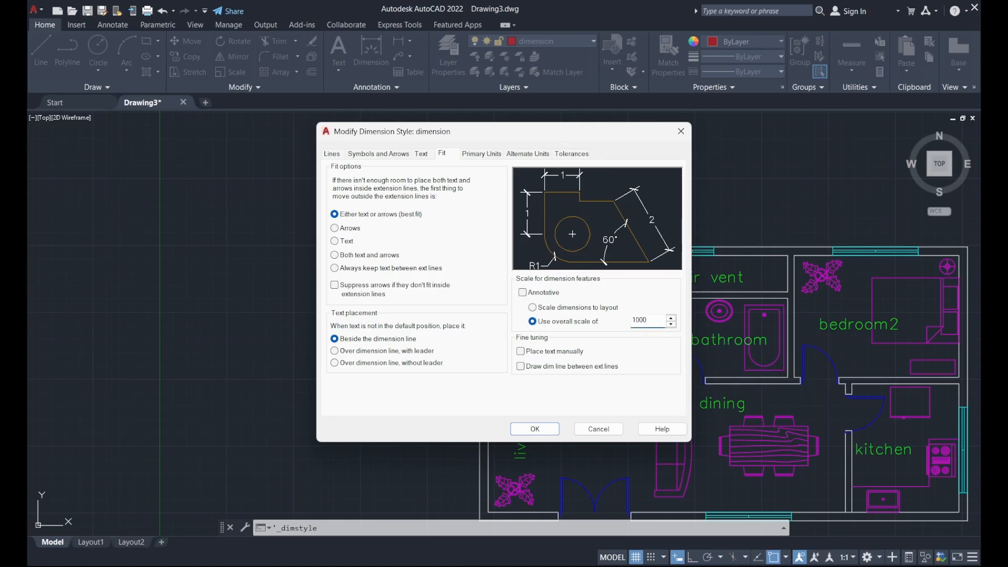
left_click(548, 431)
left_click(600, 381)
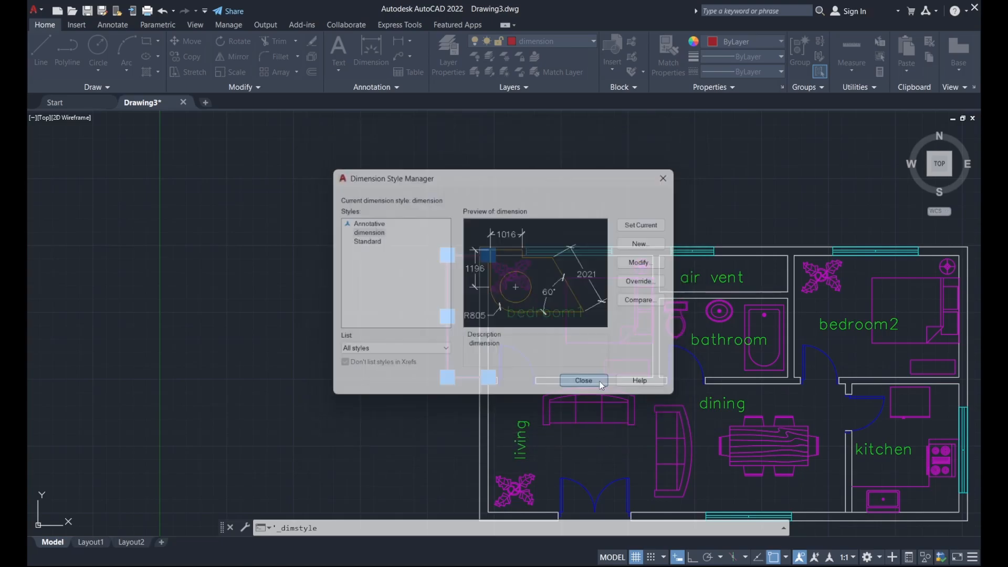
middle_click_drag(461, 282, 312, 225)
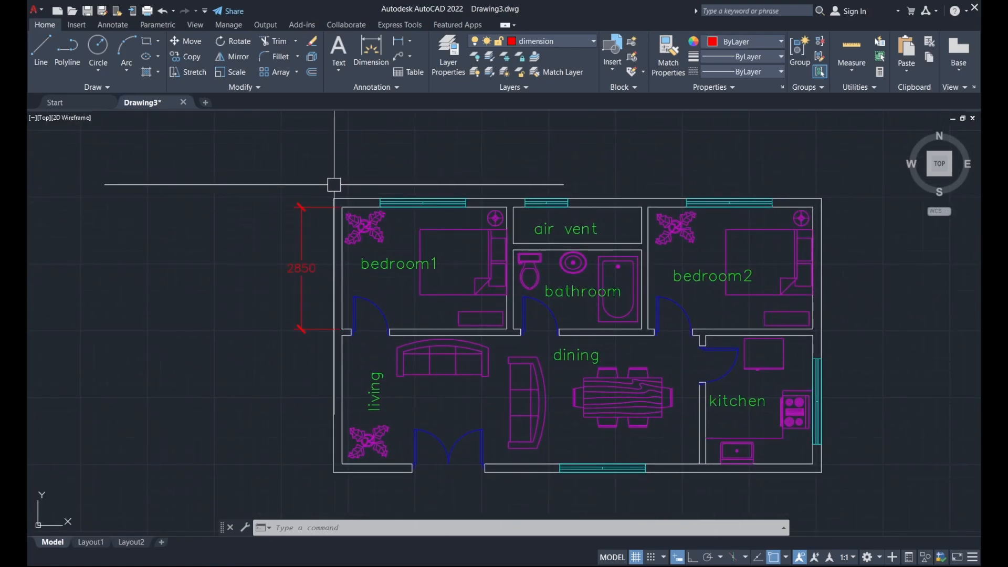
Add the 6000 overall depth dimension on the right of the building
left_click(399, 46)
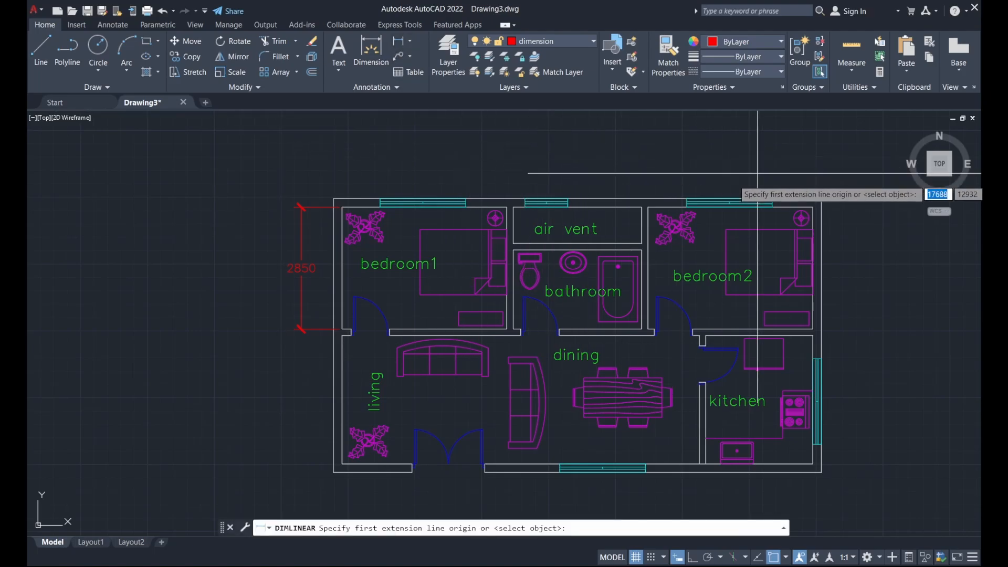
left_click(813, 207)
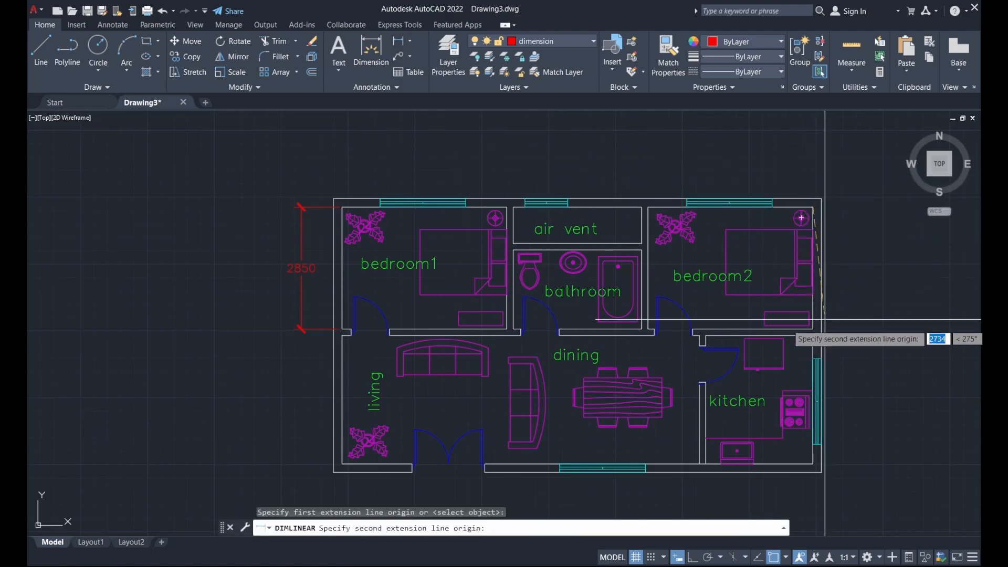
middle_click_drag(867, 381, 822, 317)
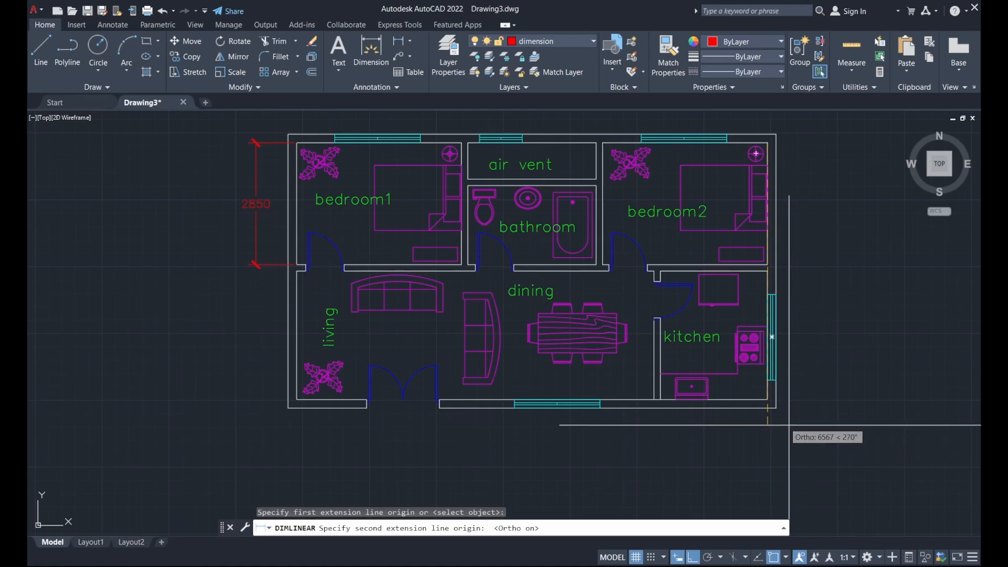
left_click(767, 399)
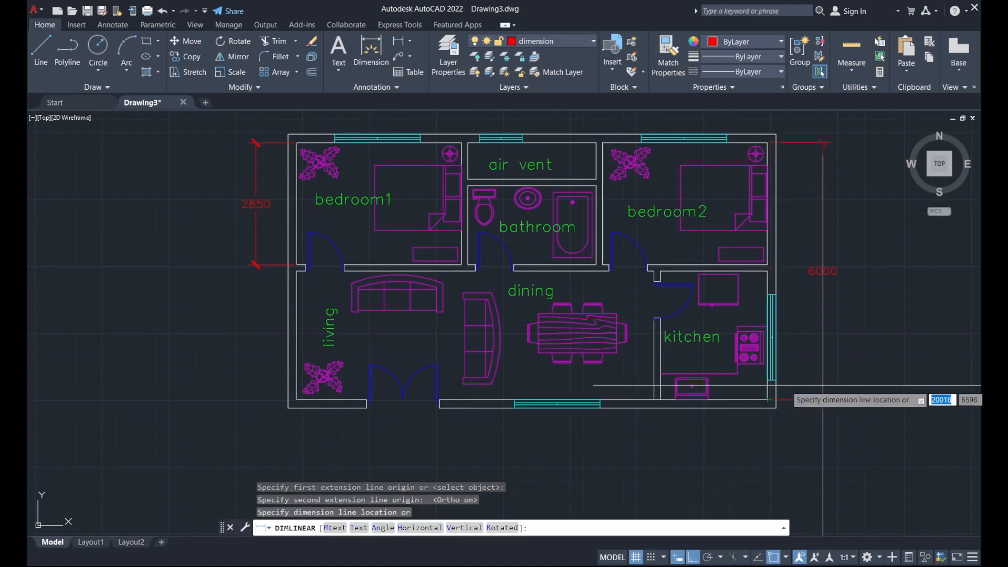
left_click(840, 383)
middle_click_drag(799, 223, 795, 239)
Add a 2850 linear dimension beside bedroom2
left_click(402, 41)
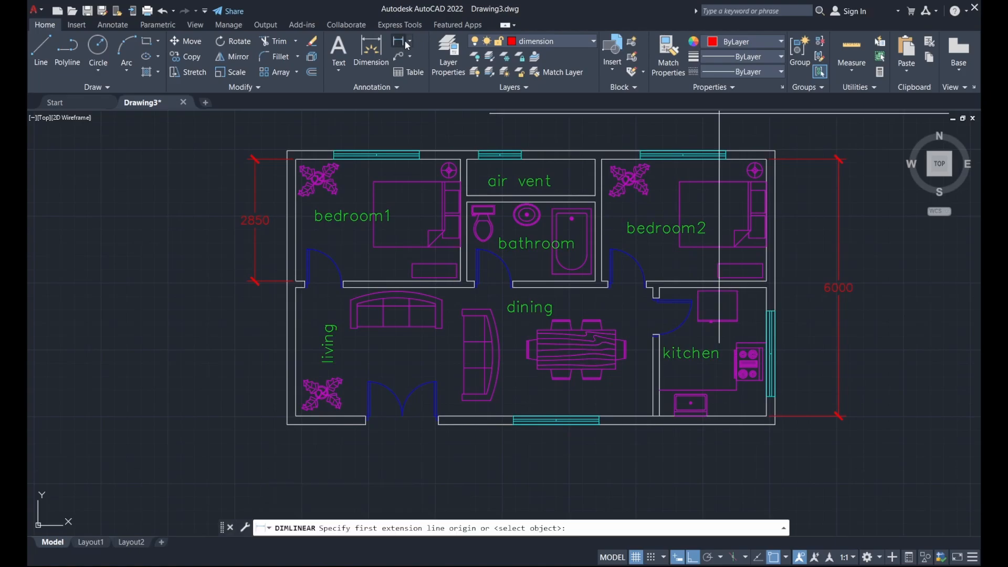
scroll(765, 301, "up", 2)
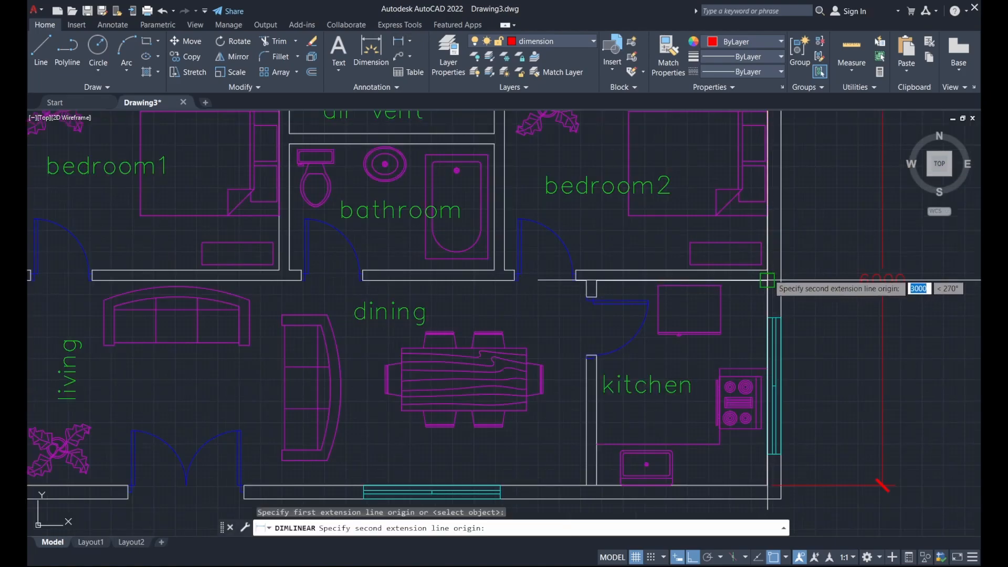
left_click(767, 271)
scroll(818, 328, "down", 2)
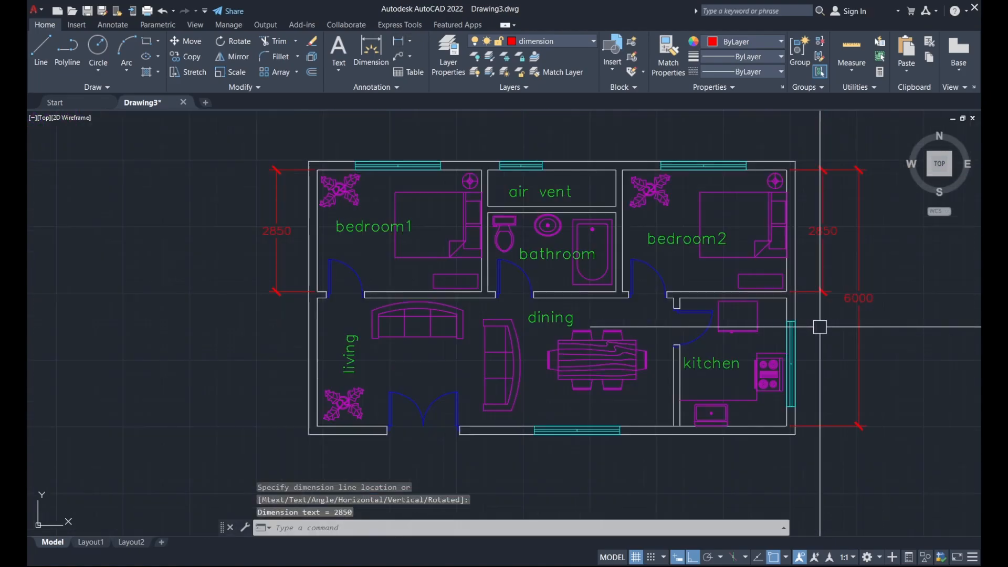
middle_click_drag(796, 203, 814, 244)
Dimension the plan's overall width as 11000, placed below the bottom wall
left_click(399, 41)
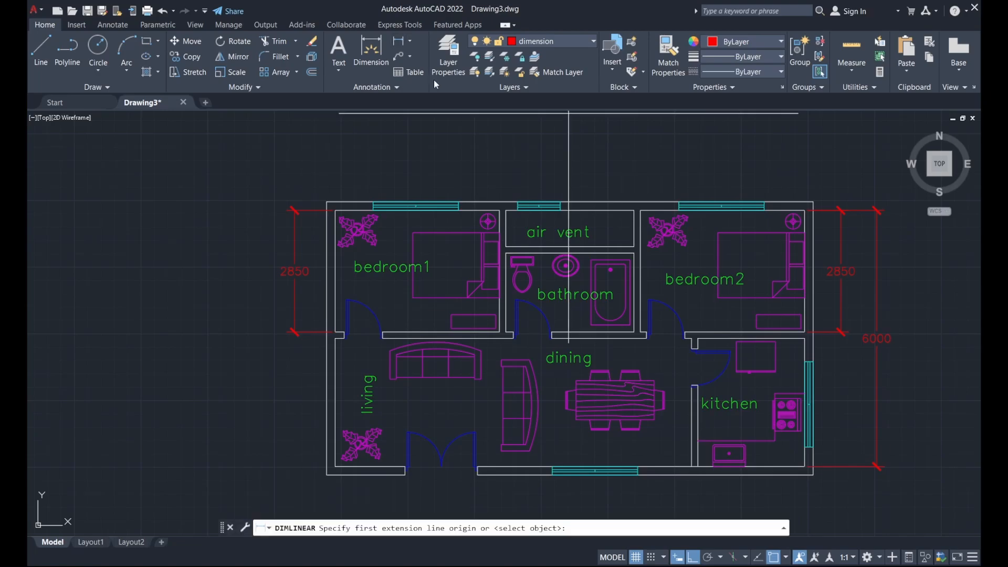
middle_click_drag(527, 361, 513, 259)
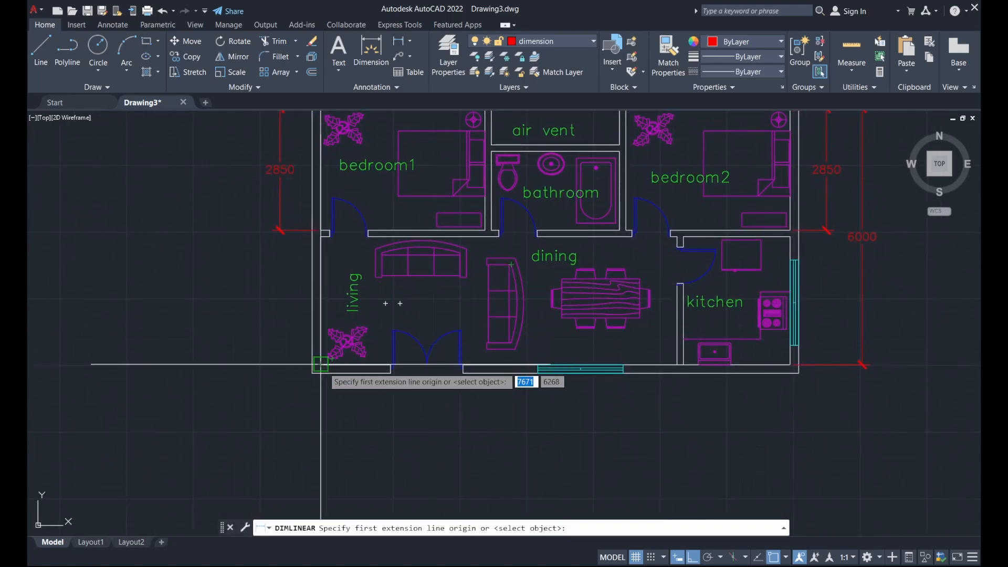
left_click(320, 363)
left_click(791, 364)
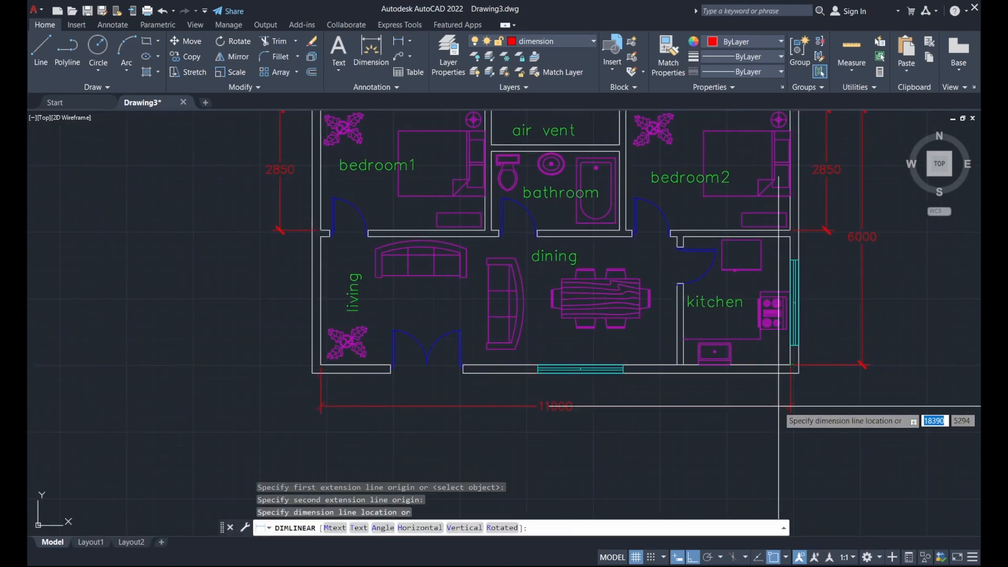
left_click(781, 405)
middle_click_drag(667, 158, 627, 266)
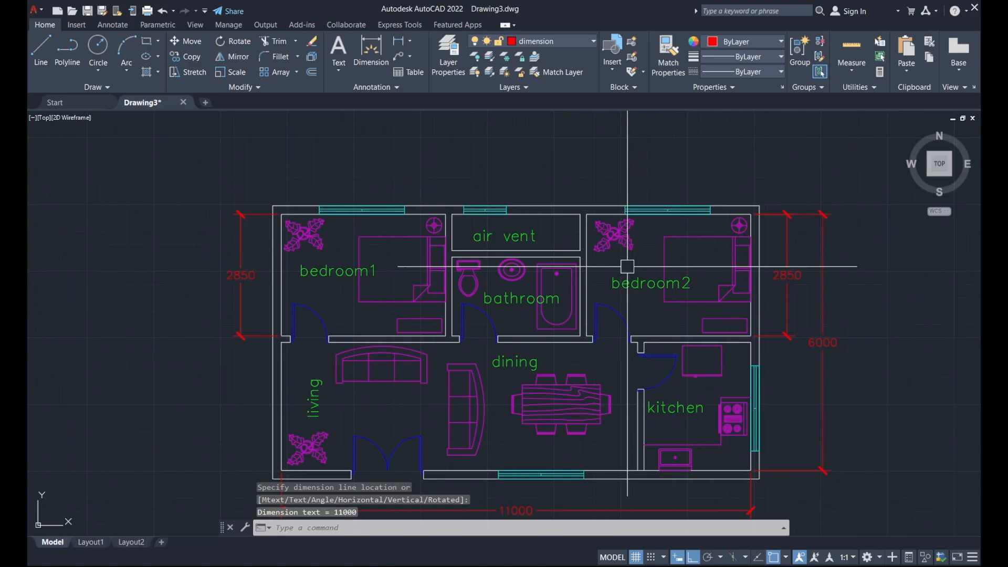
Dimension the top wall's right 3850 span and the middle 3000 air-vent bay
key("Return")
left_click(587, 214)
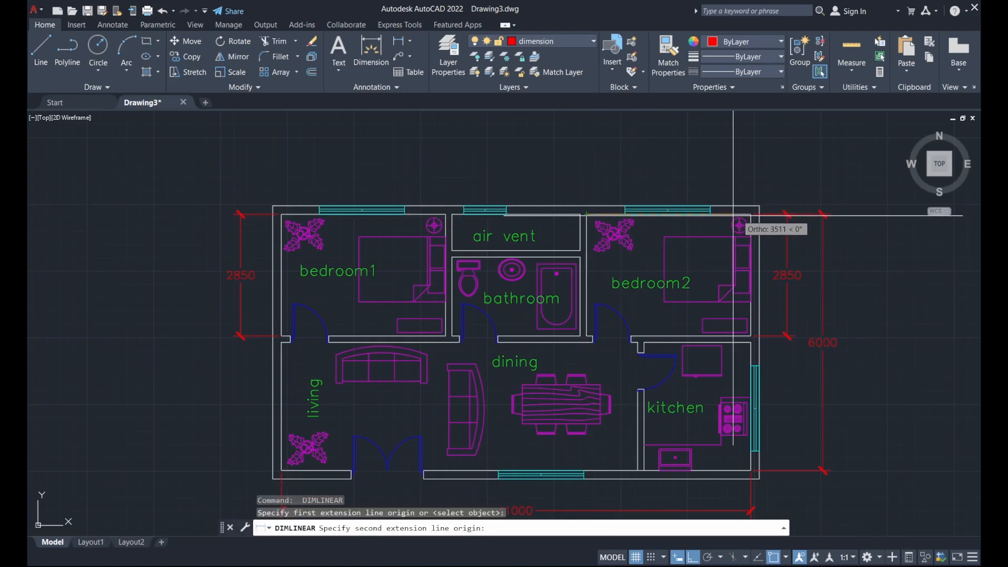
left_click(745, 213)
left_click(743, 177)
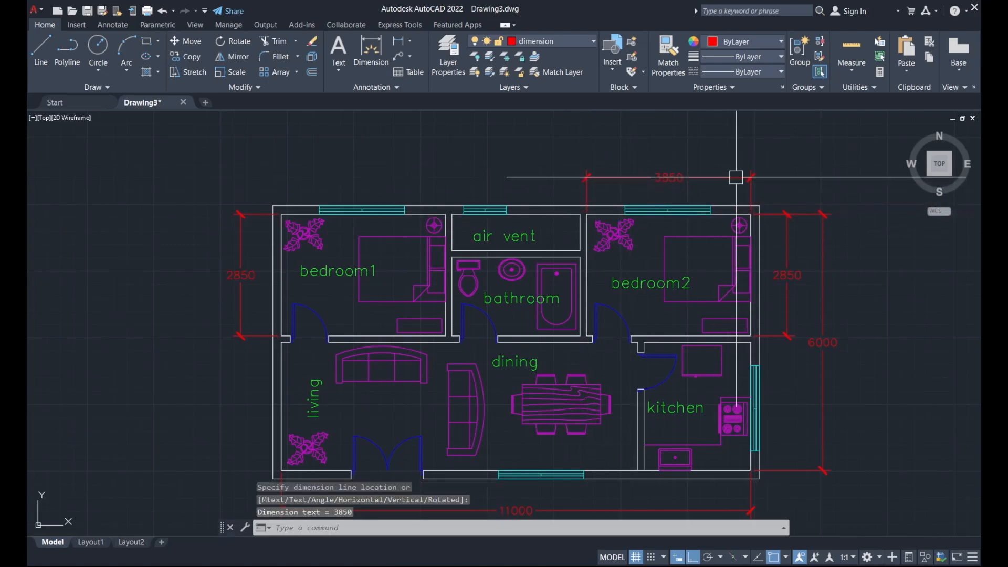
middle_click_drag(526, 176, 534, 199)
key("Return")
left_click(588, 239)
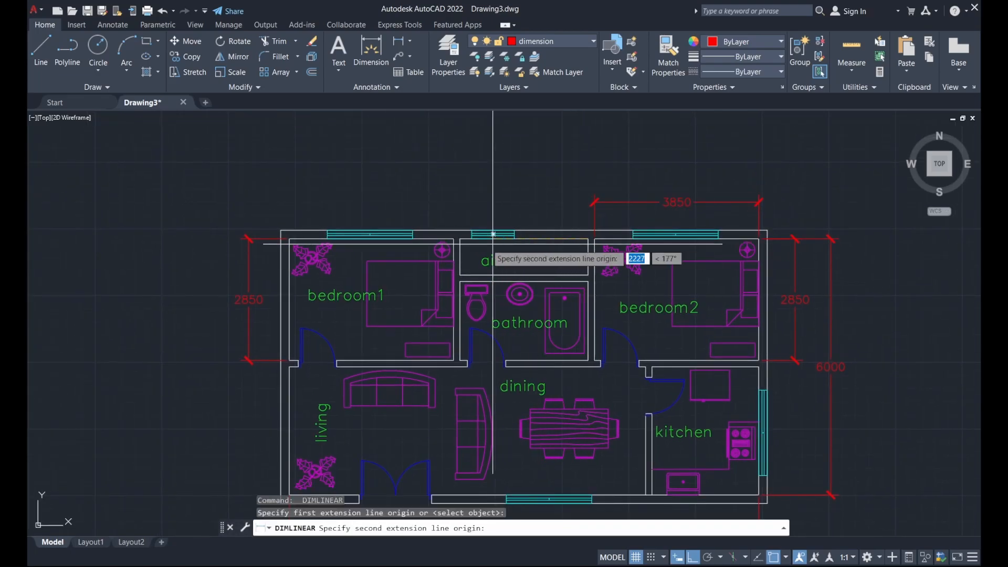
left_click(460, 239)
scroll(574, 180, "up", 2)
scroll(582, 188, "up", 4)
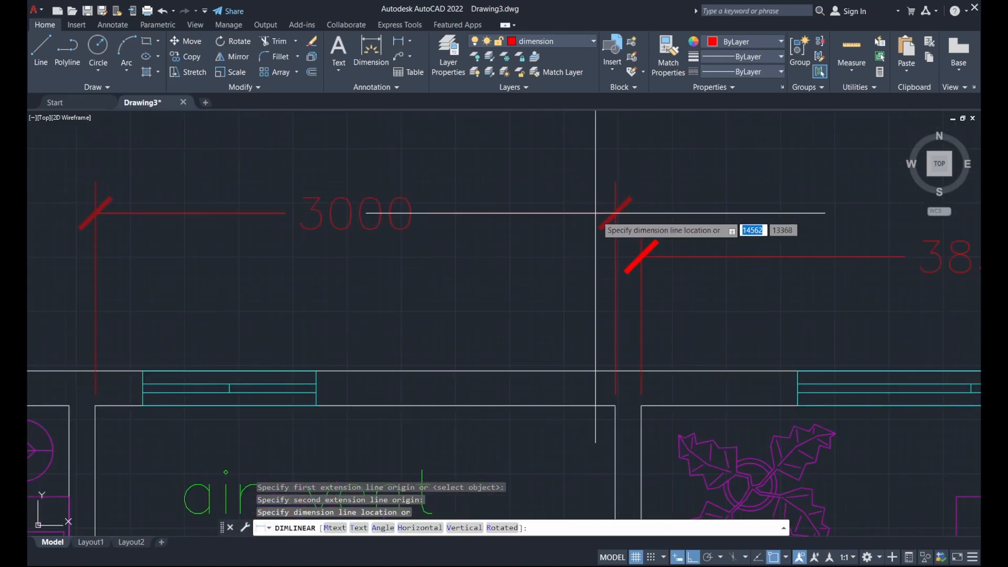
left_click(641, 256)
scroll(659, 187, "down", 5)
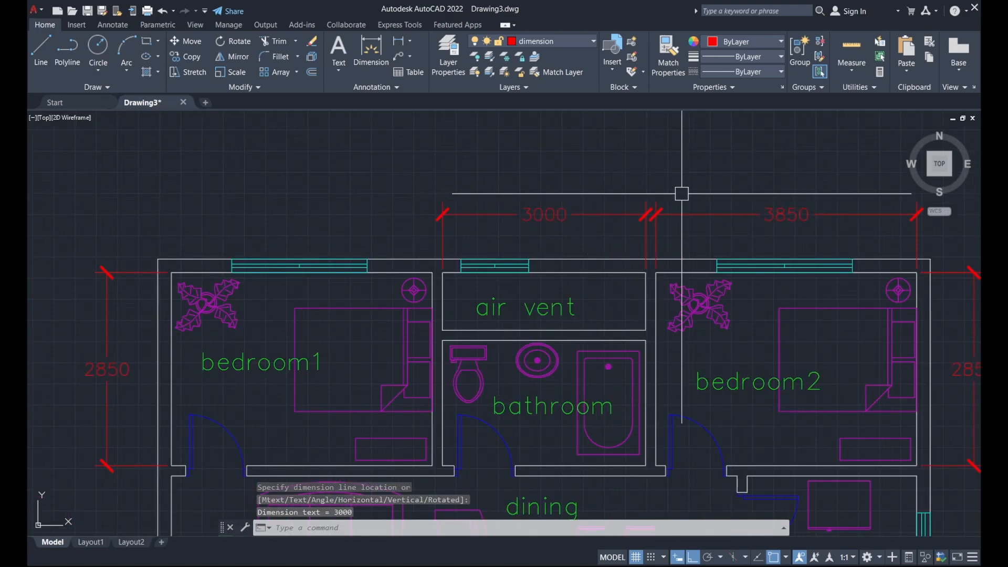
scroll(683, 195, "down", 3)
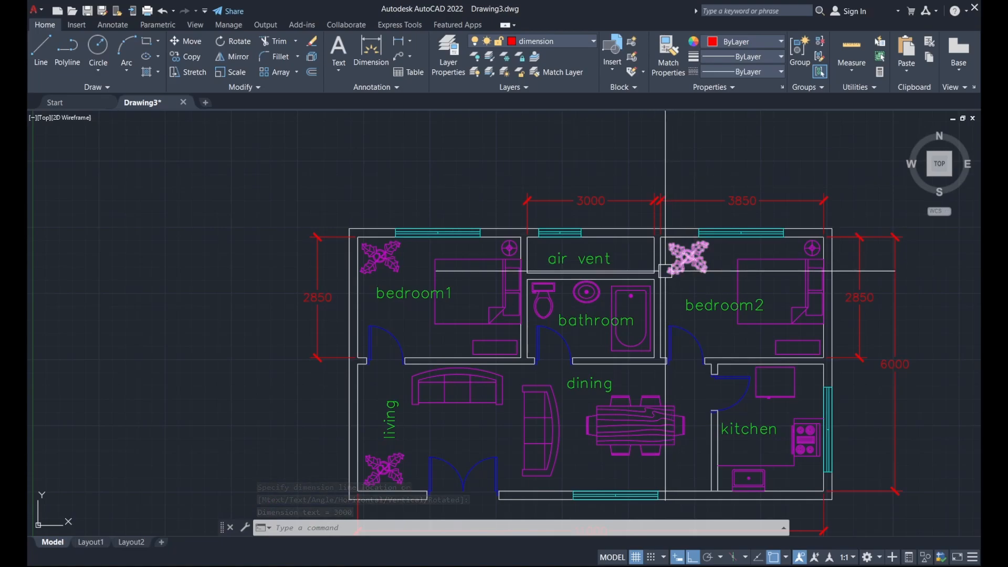
middle_click_drag(668, 266, 563, 224)
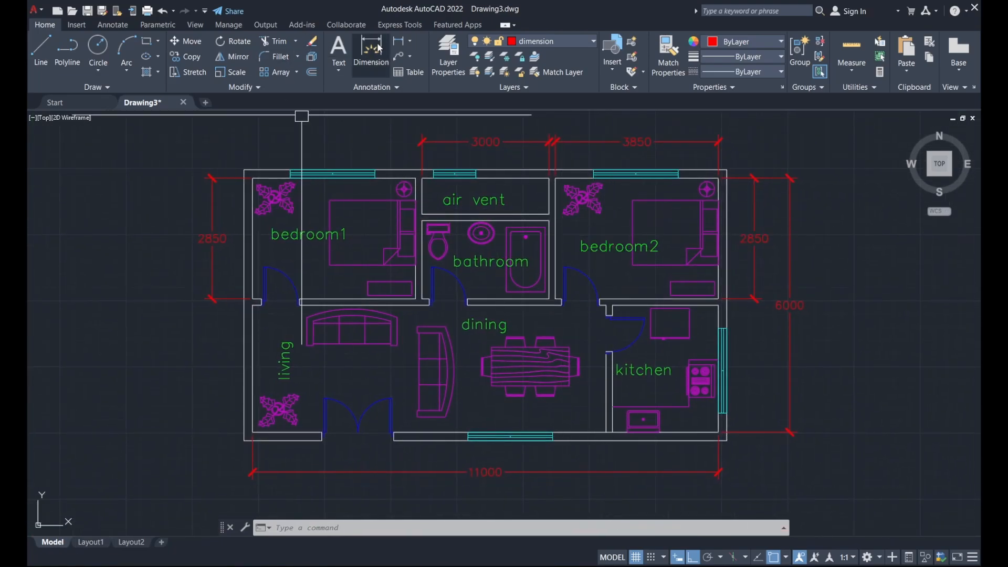
Add the 3850 dimension above bedroom1 to complete the top chain
left_click(398, 45)
left_click(252, 178)
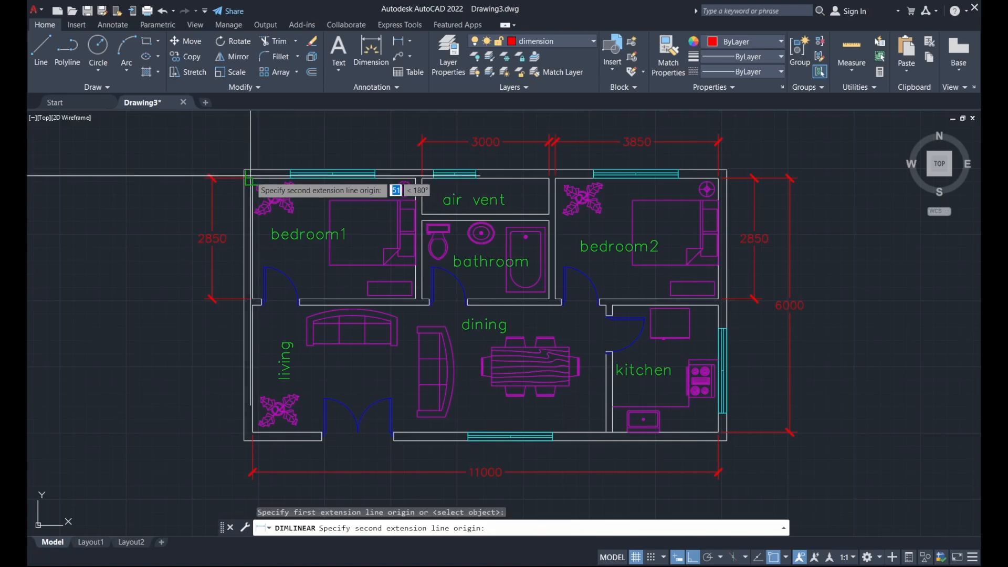
left_click(416, 179)
scroll(415, 141, "up", 4)
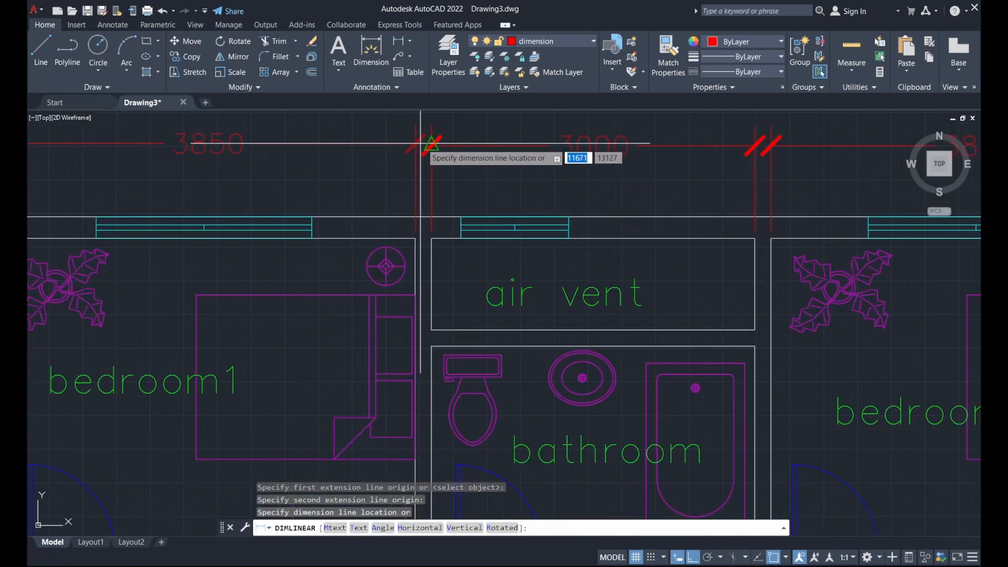
left_click(432, 143)
scroll(431, 143, "down", 6)
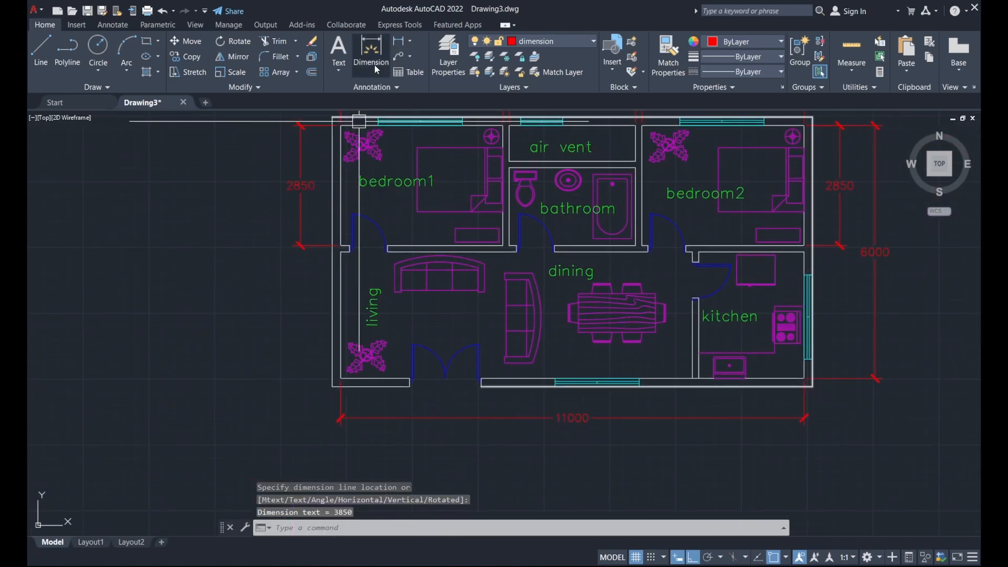
Add a 3000 dimension along the living room's left side
left_click(400, 43)
left_click(342, 251)
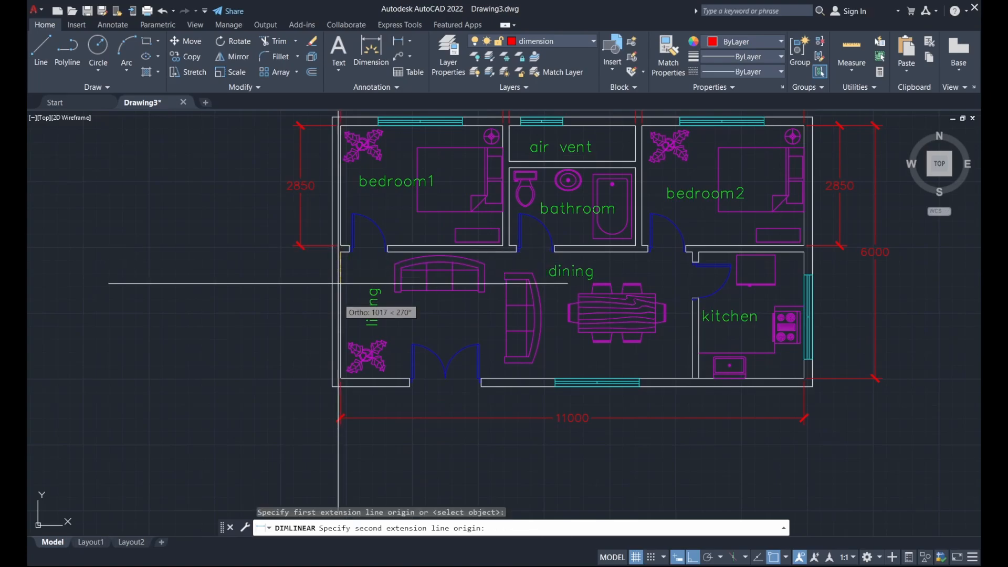
left_click(340, 378)
scroll(315, 244, "up", 5)
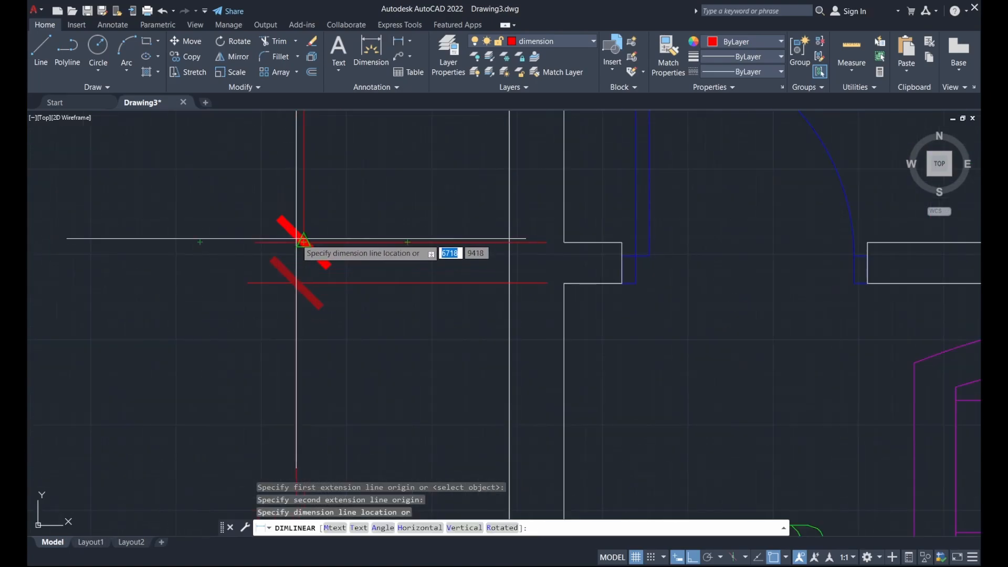
left_click(304, 242)
scroll(357, 210, "down", 6)
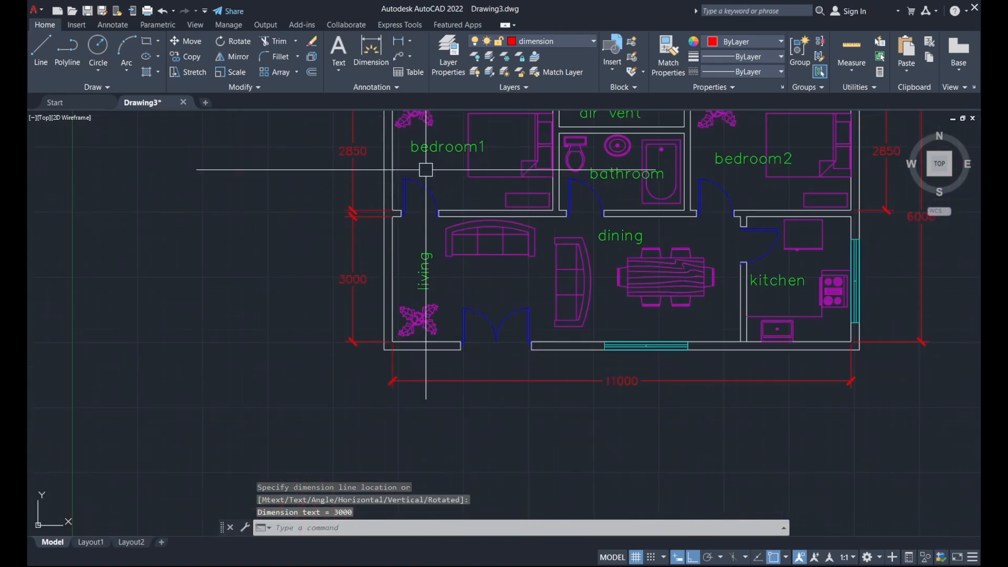
middle_click_drag(427, 169, 351, 255)
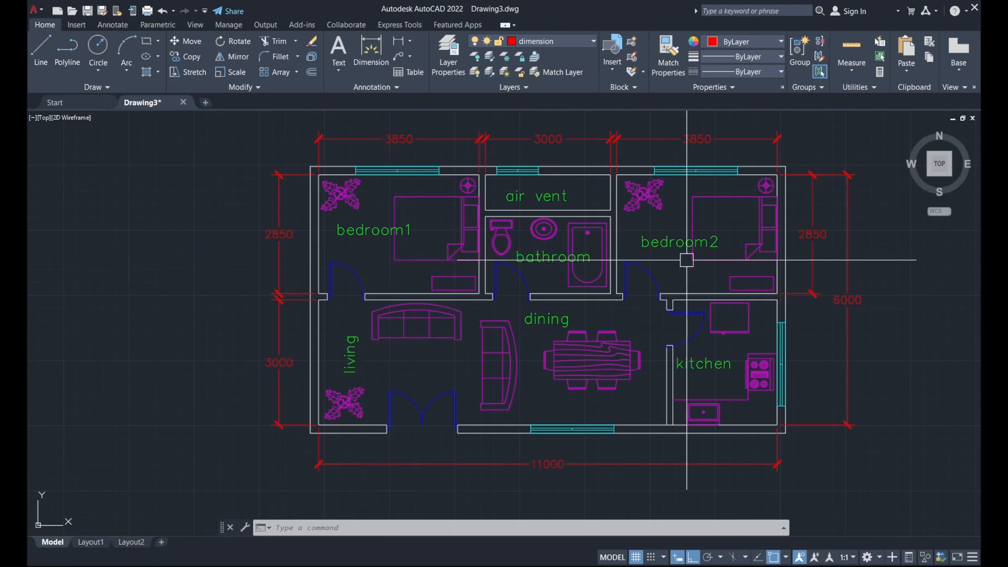
middle_click_drag(678, 261, 545, 261)
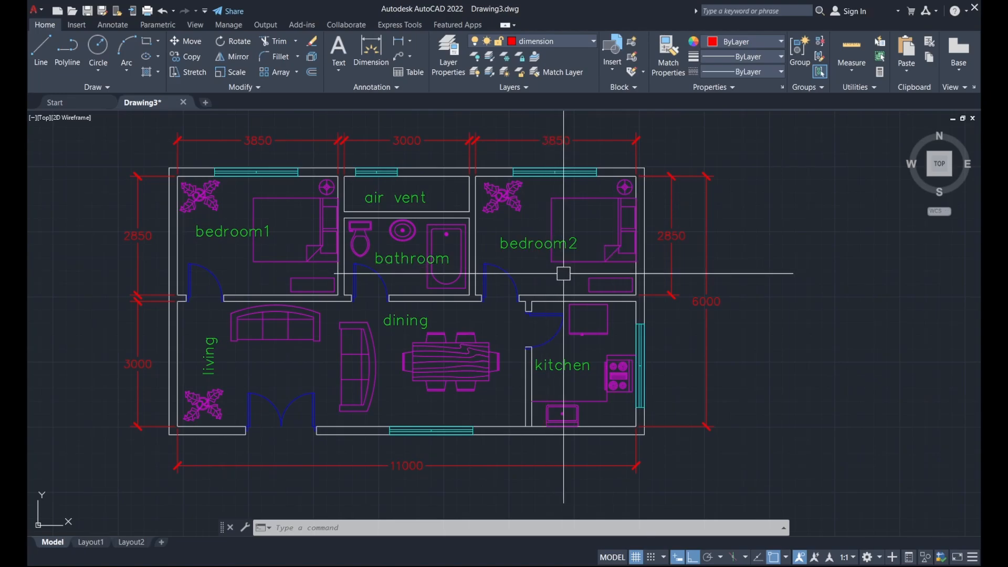
scroll(563, 274, "down", 3)
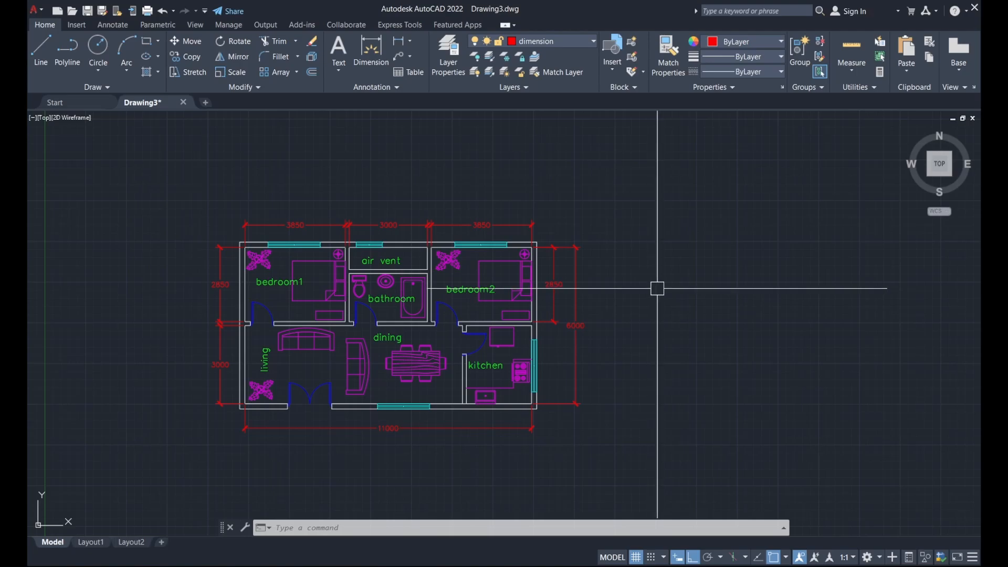
Create a multiline text box right of the plan starting with 'Note:' and the wall-thickness lines
left_click(339, 71)
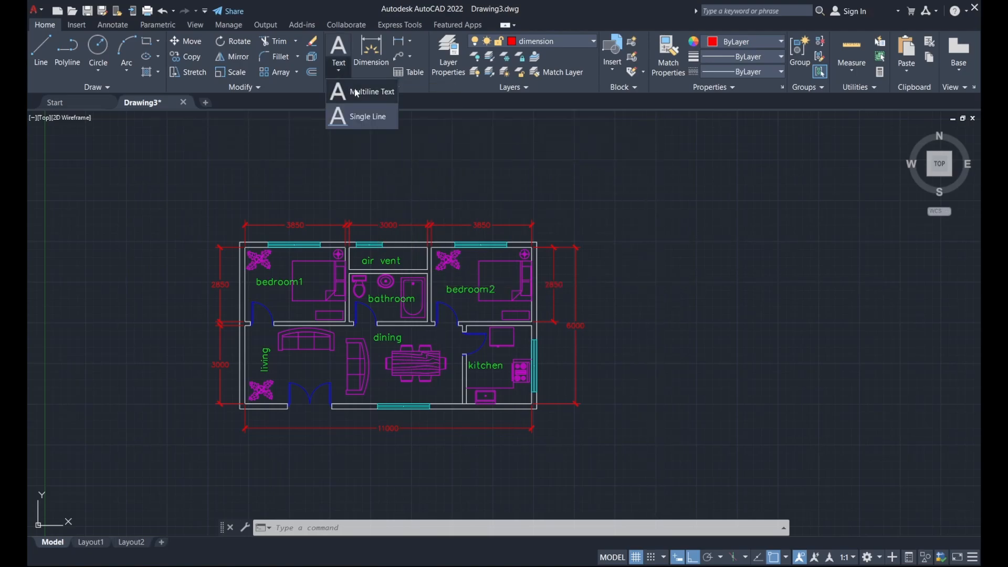
left_click(368, 92)
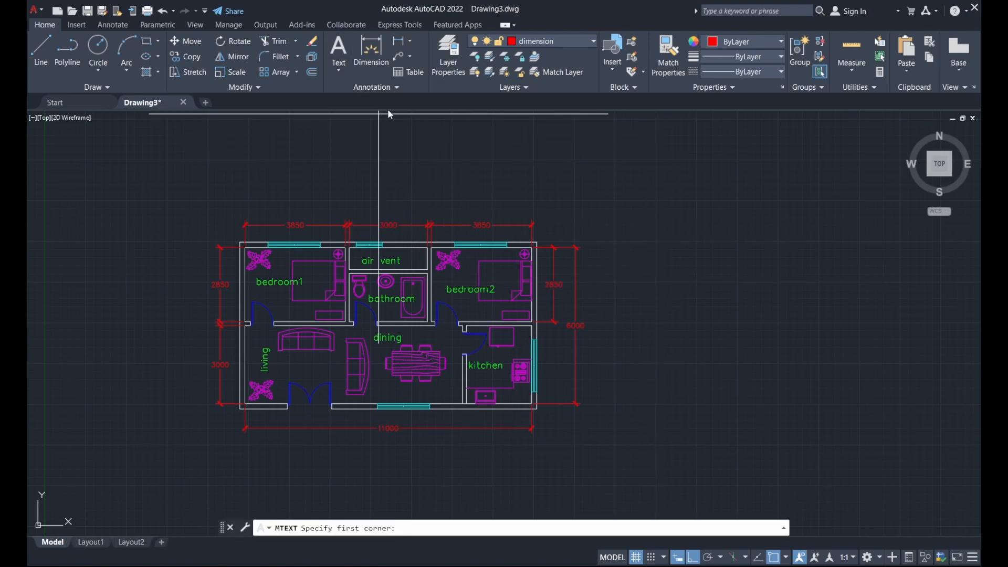
left_click(599, 281)
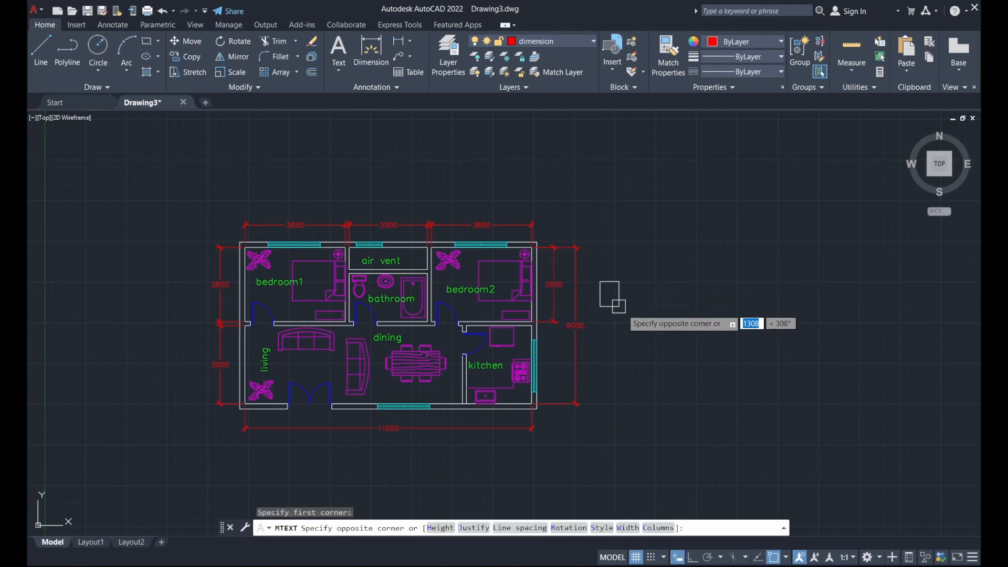
left_click(749, 340)
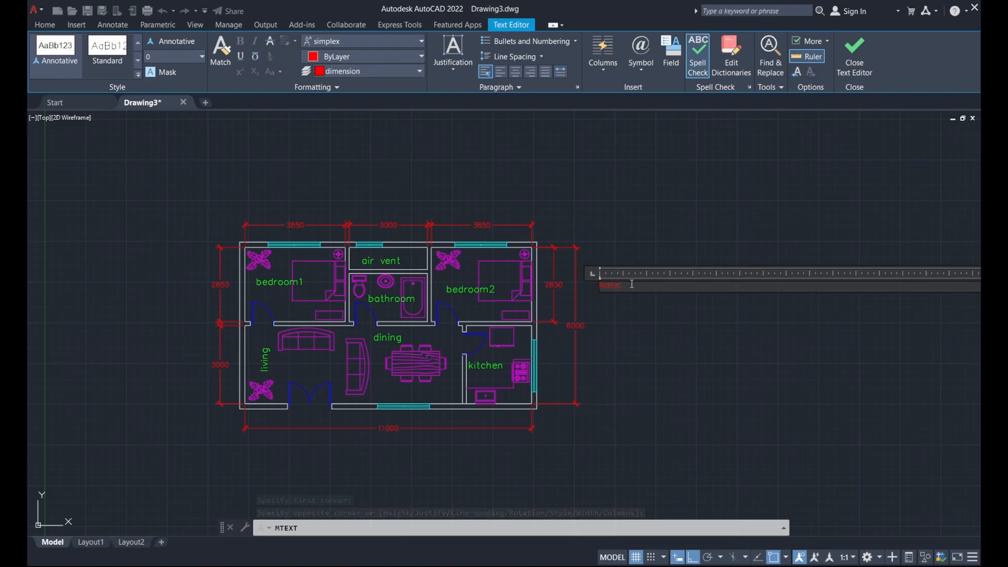
type("Note:")
key("Return")
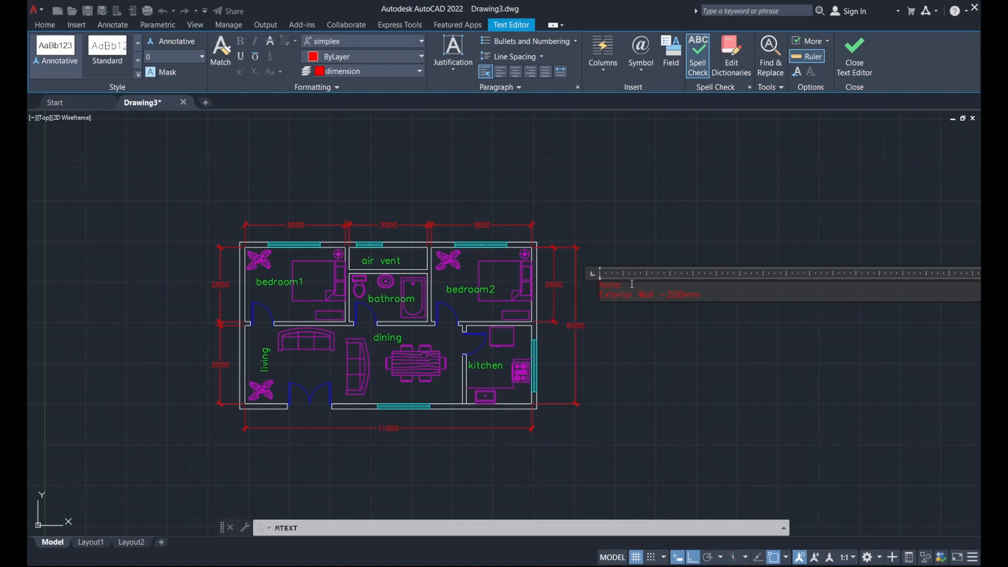
key("Return")
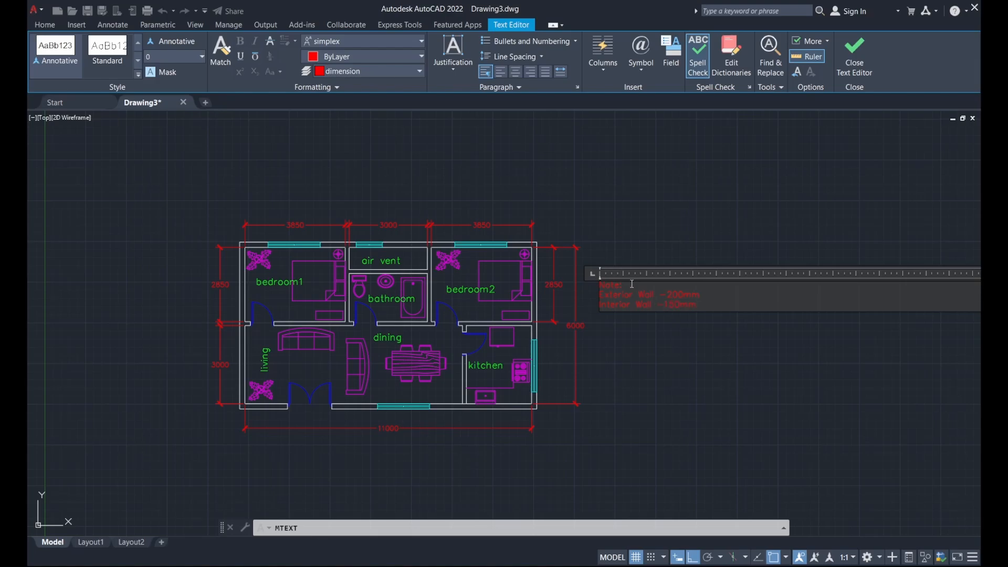
left_click(643, 238)
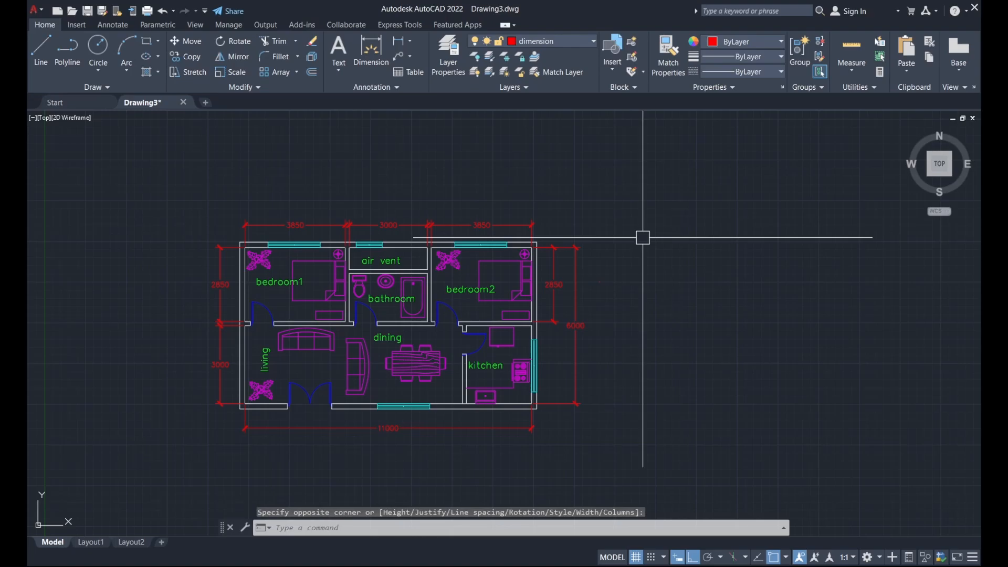
Select the note, then reopen it in the Text Editor to adjust its text height
left_click(619, 287)
left_click(592, 274)
scroll(592, 273, "up", 8)
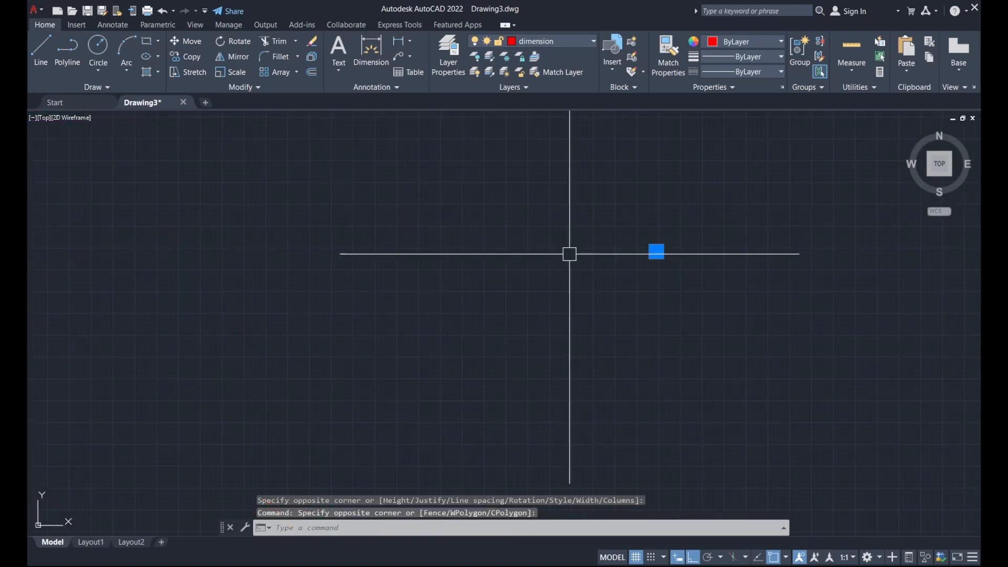
scroll(558, 292, "down", 8)
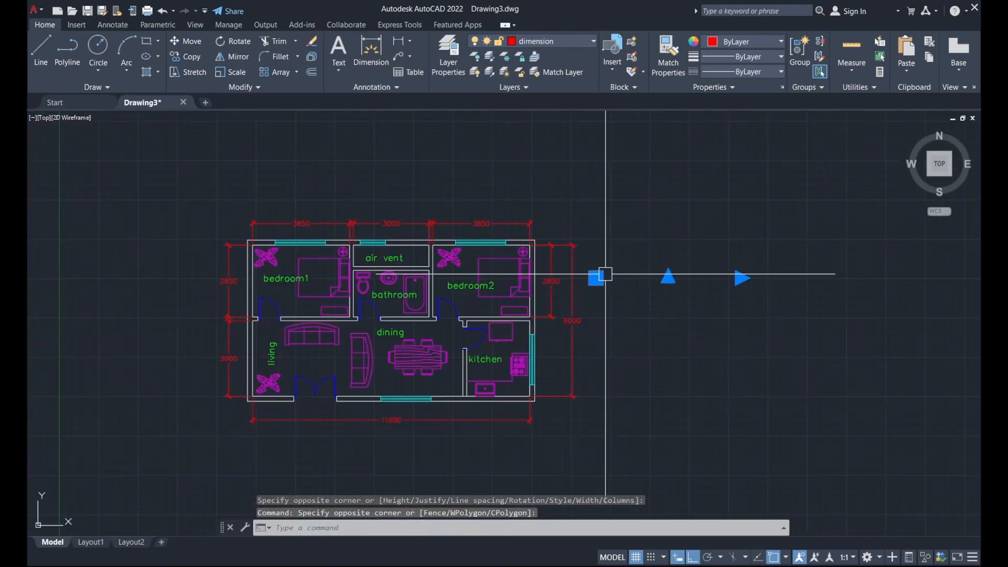
scroll(596, 275, "up", 8)
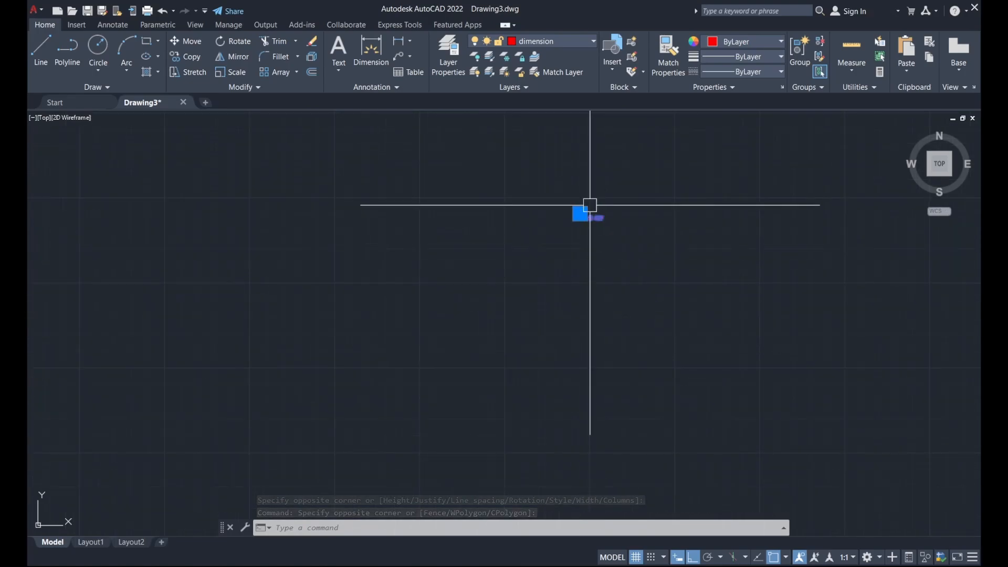
scroll(592, 315, "up", 5)
double_click(618, 312)
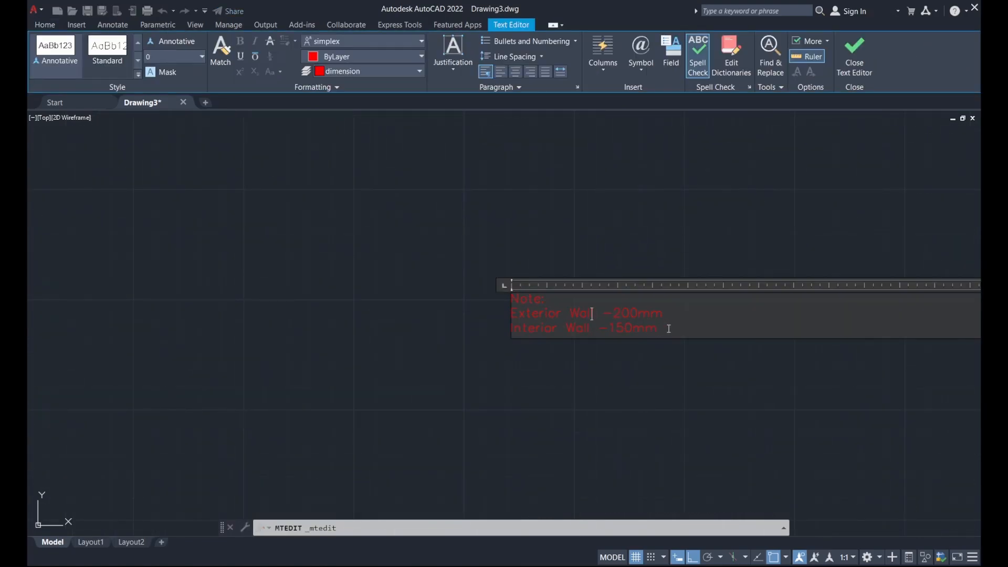
left_click(168, 57)
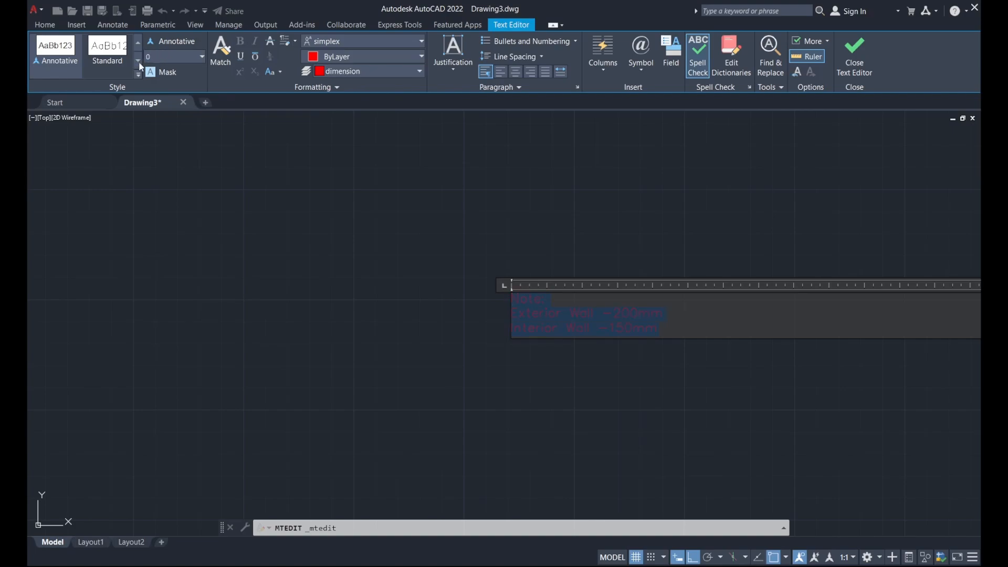
scroll(577, 320, "down", 5)
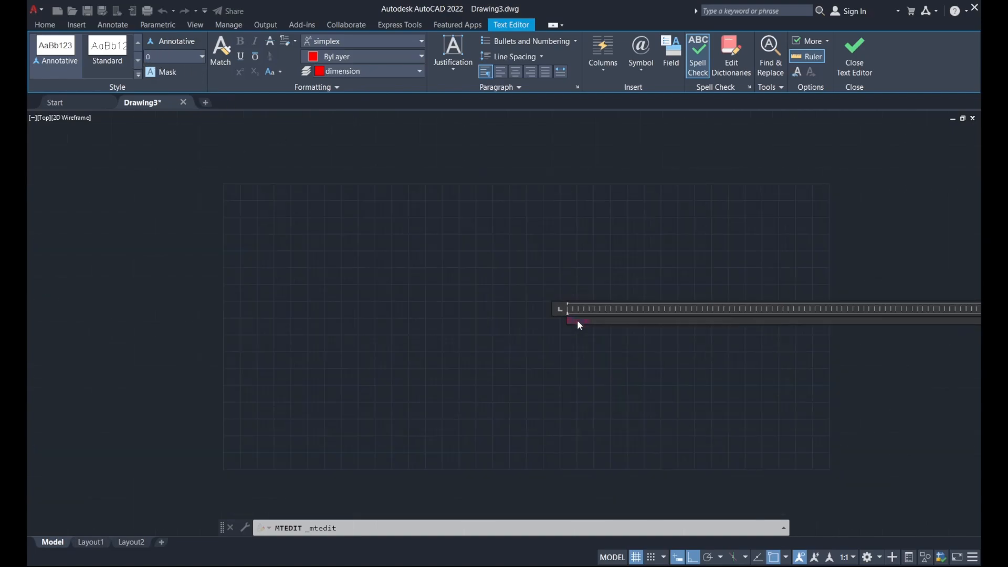
scroll(600, 319, "up", 4)
left_click(573, 287)
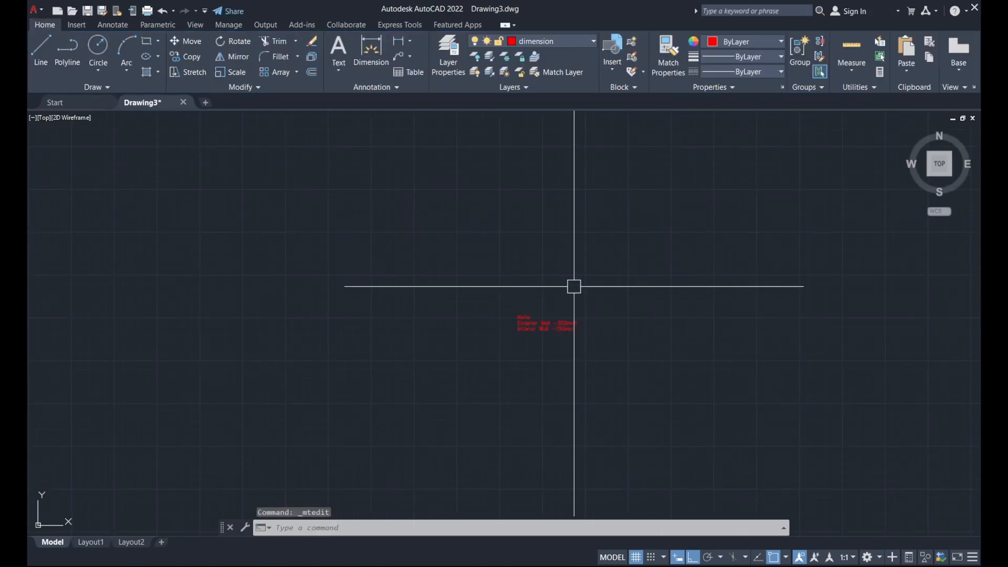
Reopen the note text for a final edit, close the editor, and select the note
double_click(572, 326)
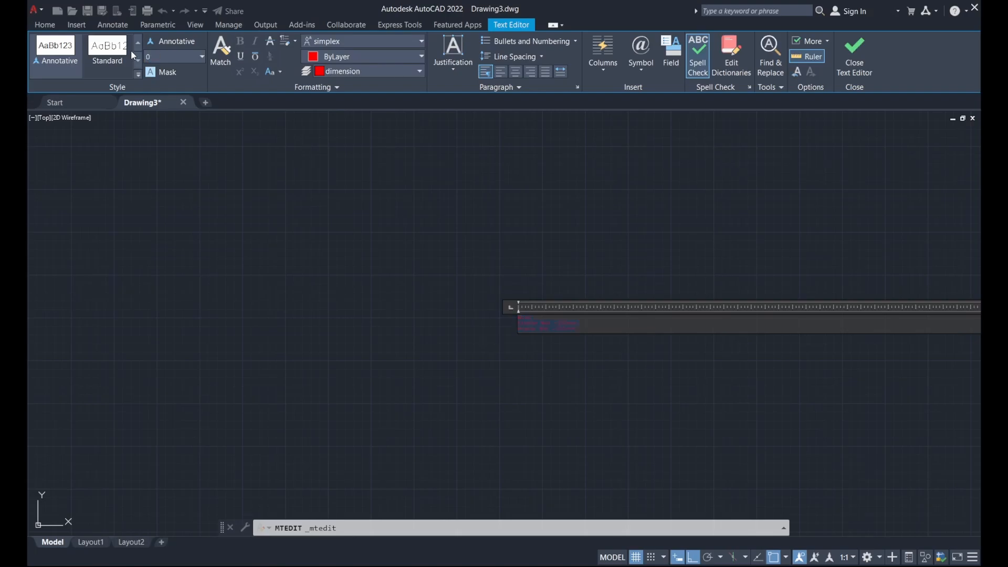
left_click(525, 215)
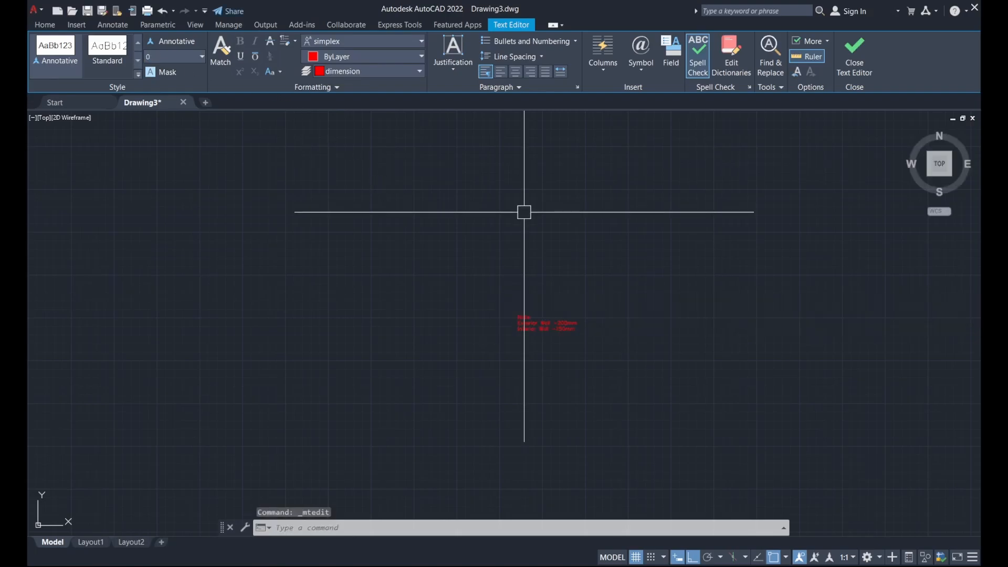
left_click(590, 355)
left_click(470, 264)
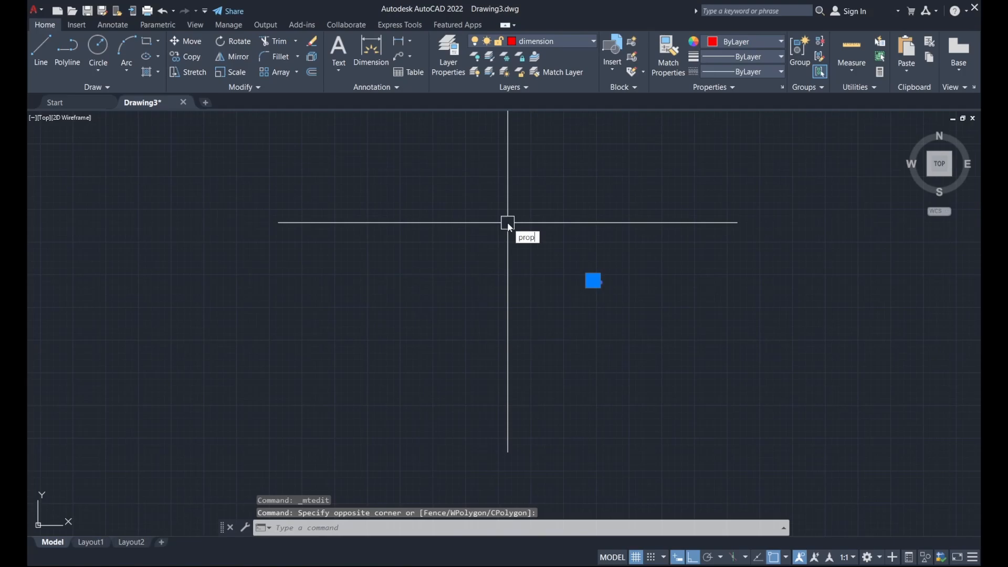
Set the selected note's text height to 250 in Properties, then close the palette and deselect
type("prop")
key("Return")
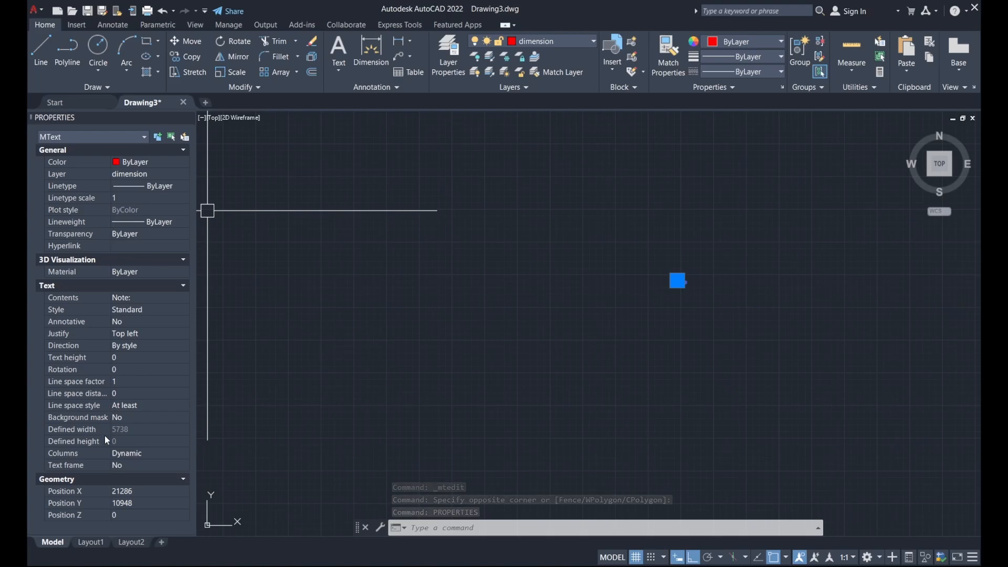
left_click(110, 360)
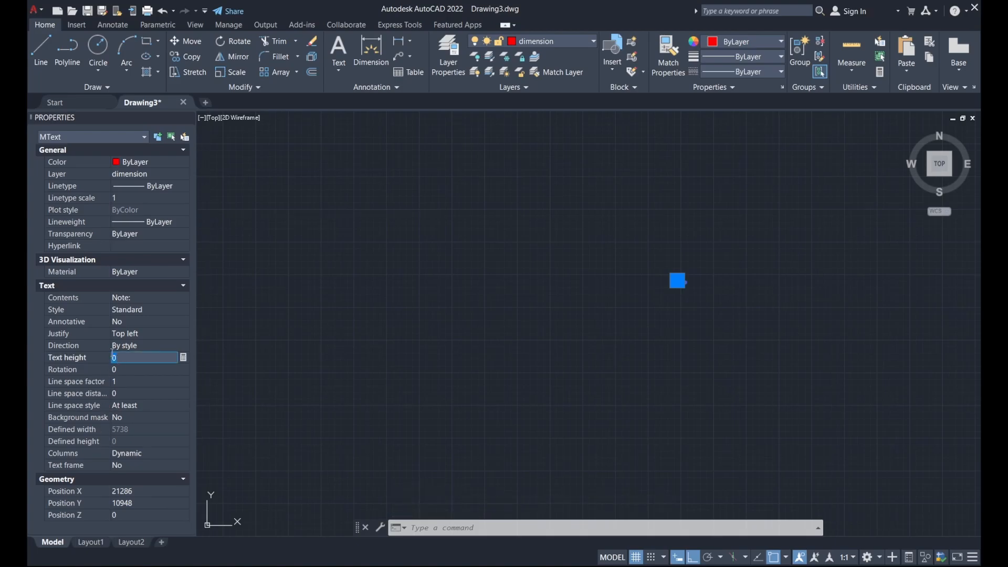
key("Tab")
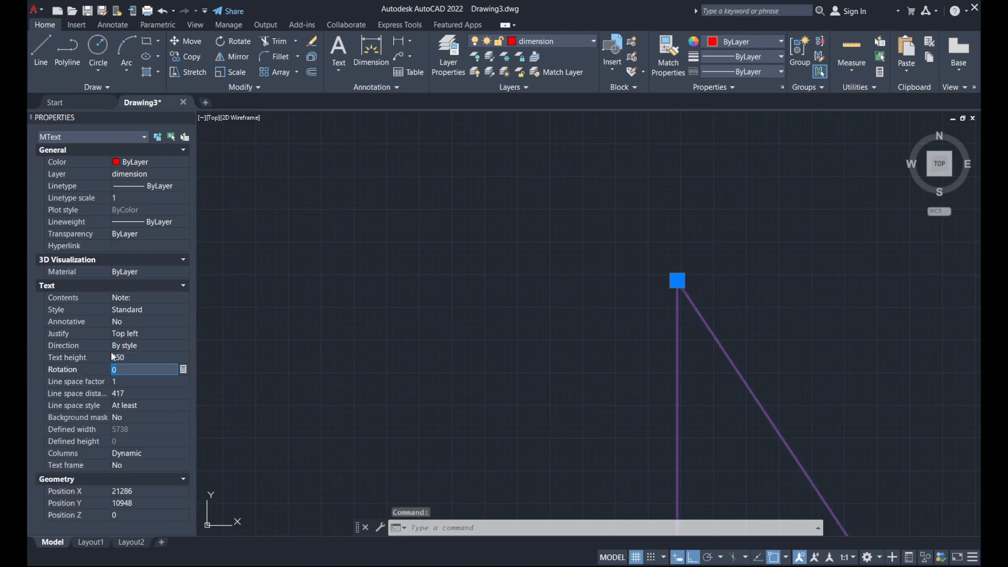
scroll(450, 331, "down", 8)
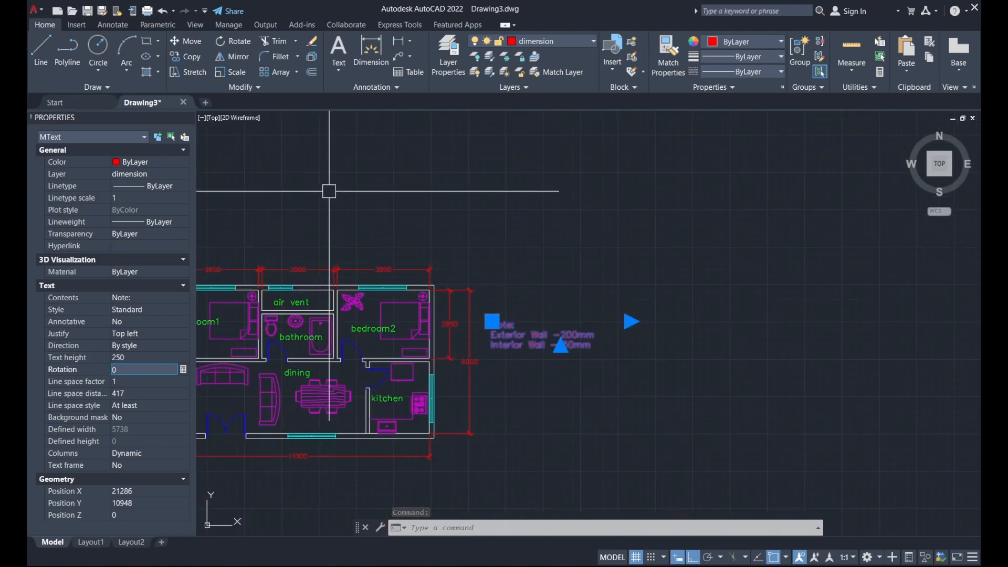
middle_click_drag(393, 205, 429, 221)
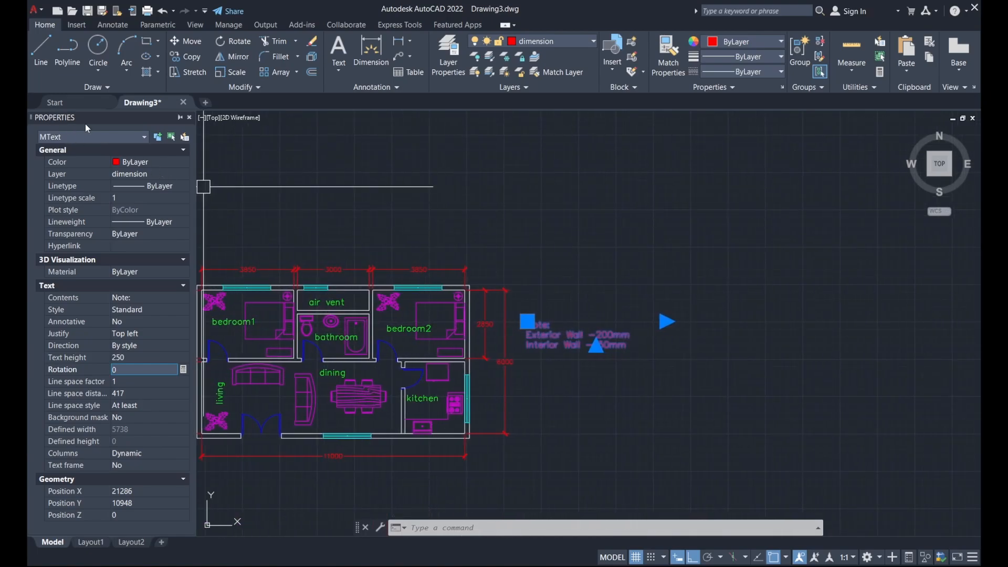
left_click(190, 118)
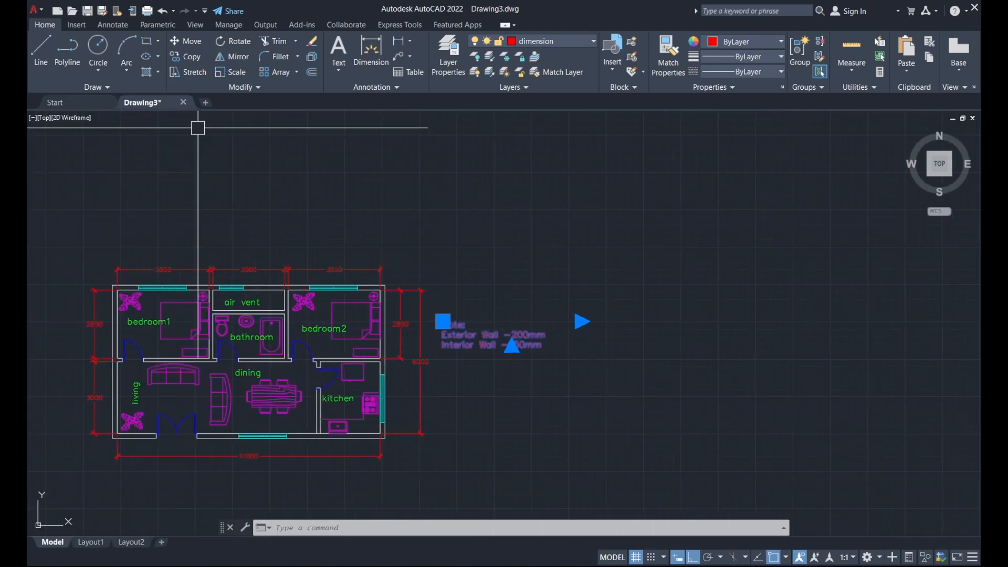
key("Escape")
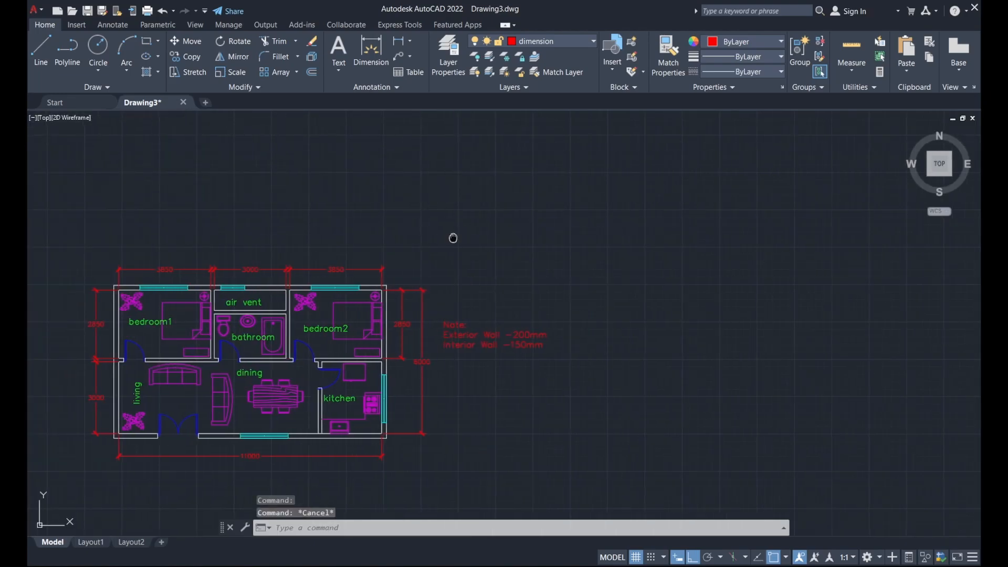
middle_click_drag(456, 383, 660, 338)
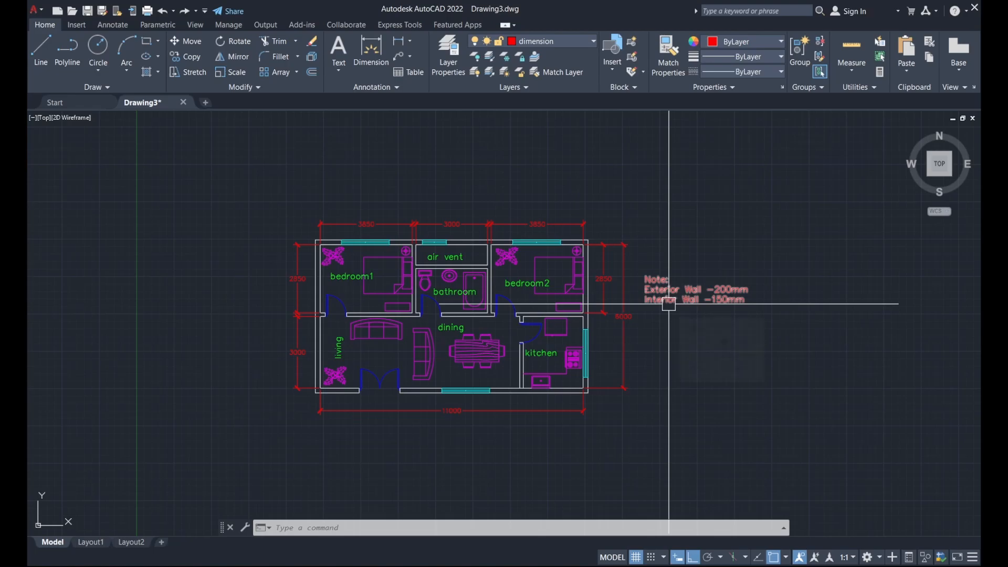
Move the wall-thickness note onto the green 'text' layer, then switch to the Layout1 sheet
mouse_move(669, 303)
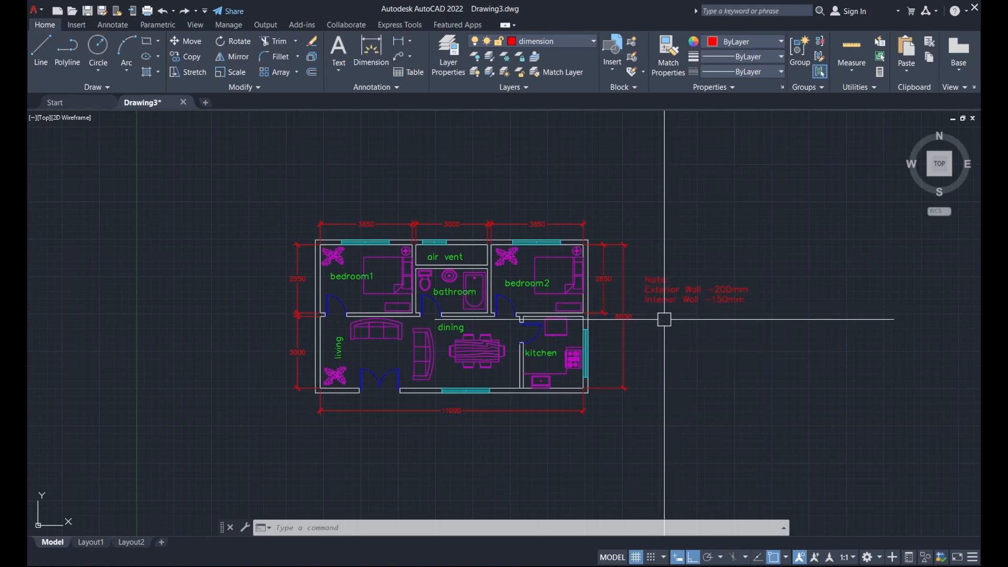
left_click(665, 292)
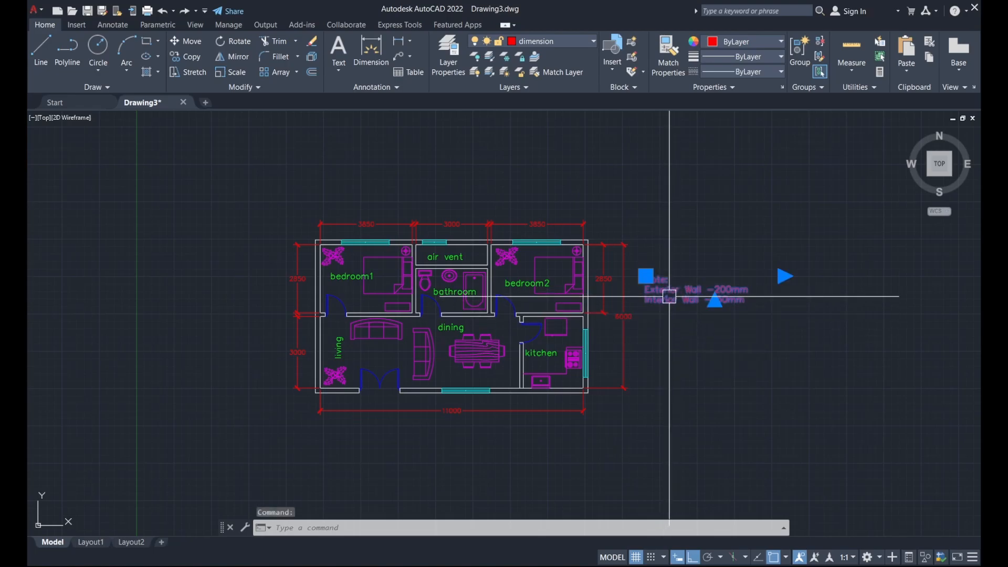
left_click(546, 46)
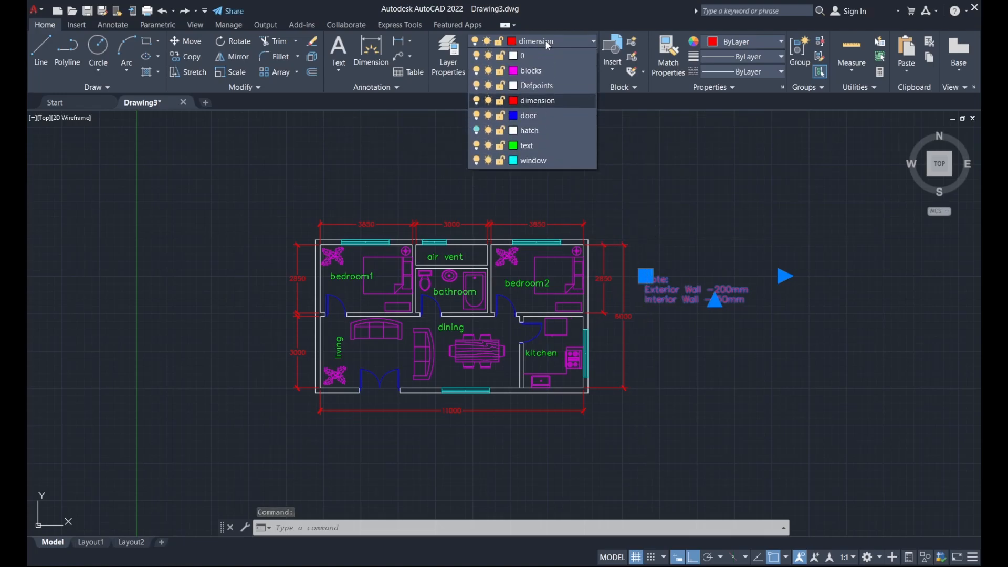
left_click(535, 146)
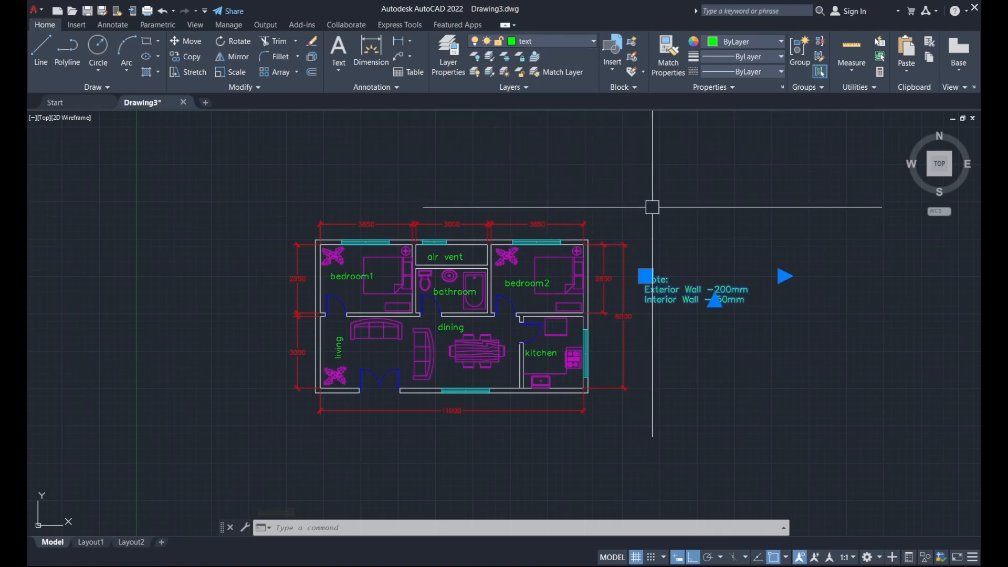
key("Escape")
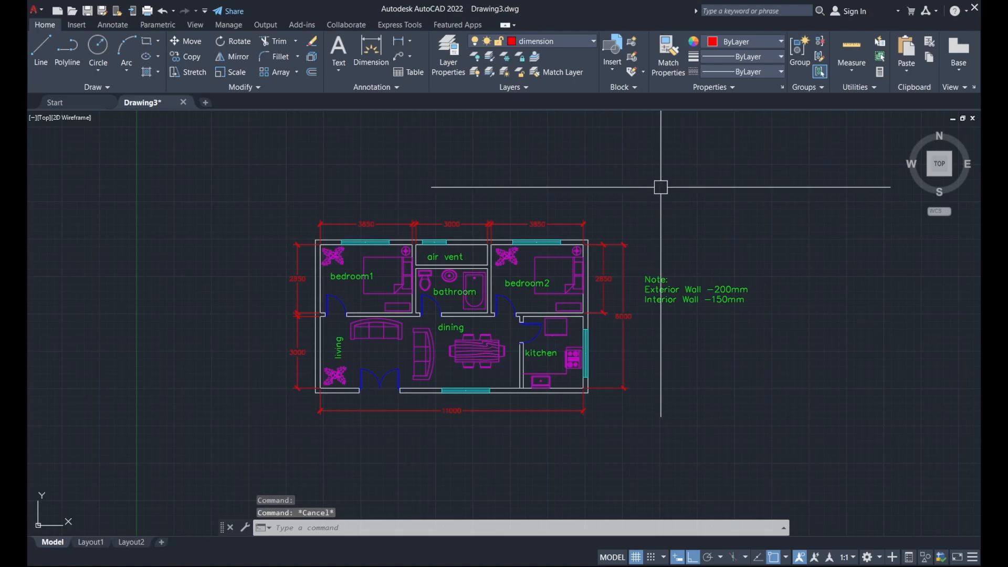
middle_click_drag(330, 190, 353, 193)
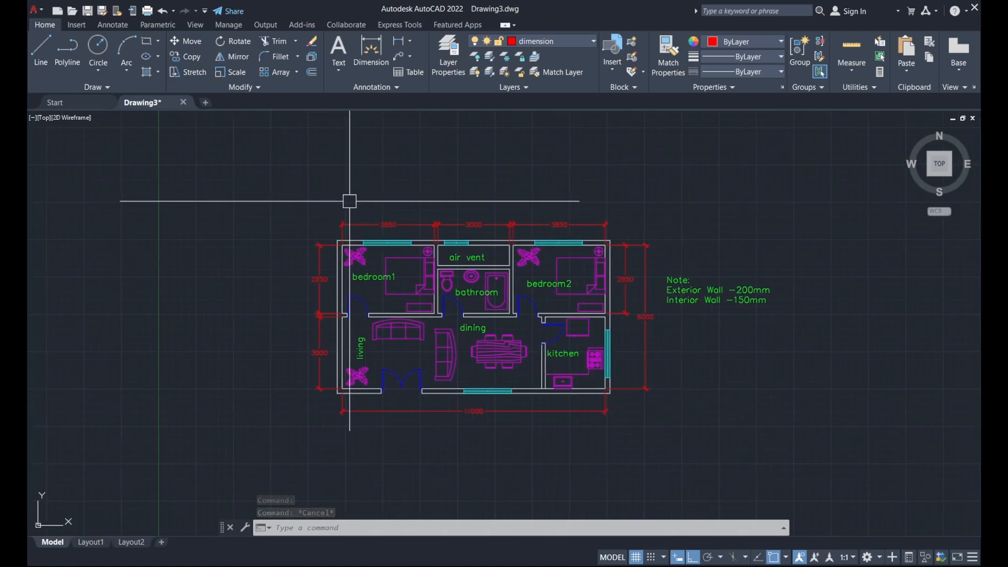
left_click(91, 543)
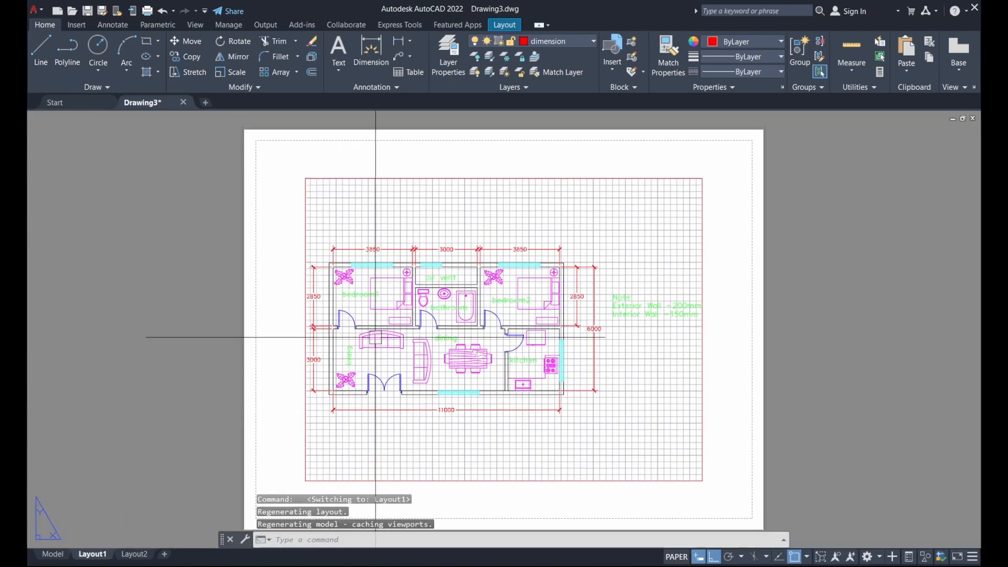
Select and delete Layout1's default viewport so the sheet is empty
scroll(520, 240, "down", 2)
left_click(533, 205)
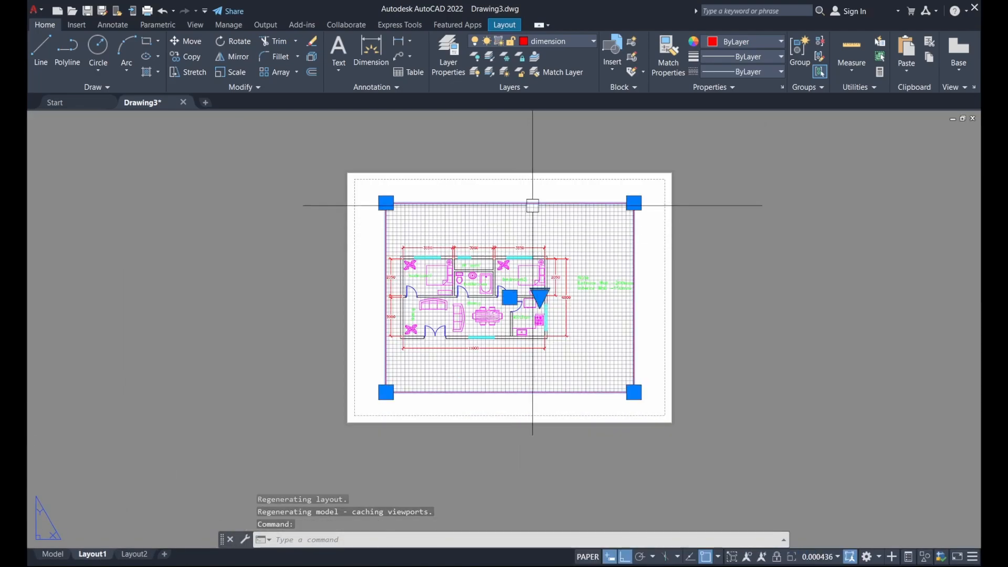
key("Delete")
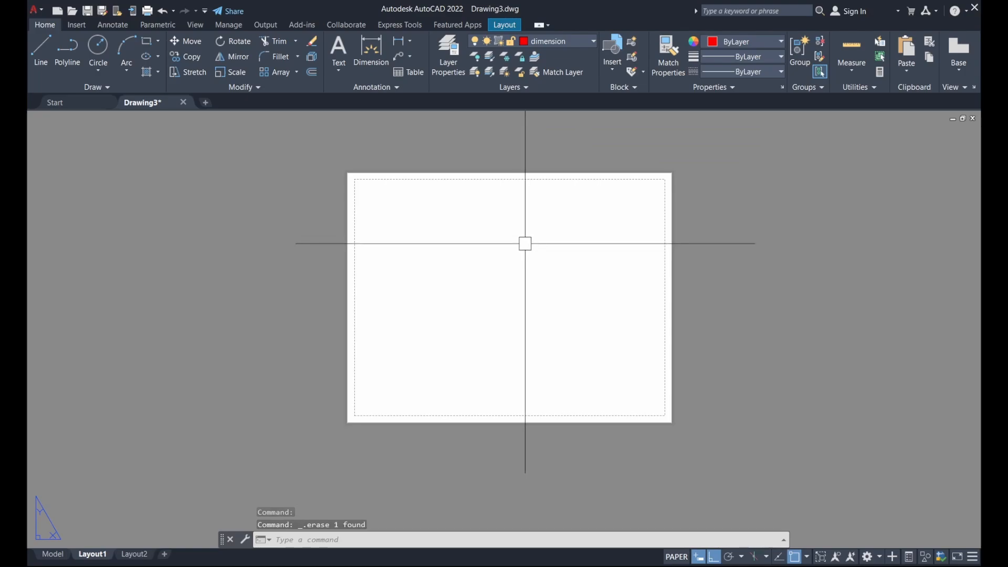
middle_click_drag(525, 243, 527, 281)
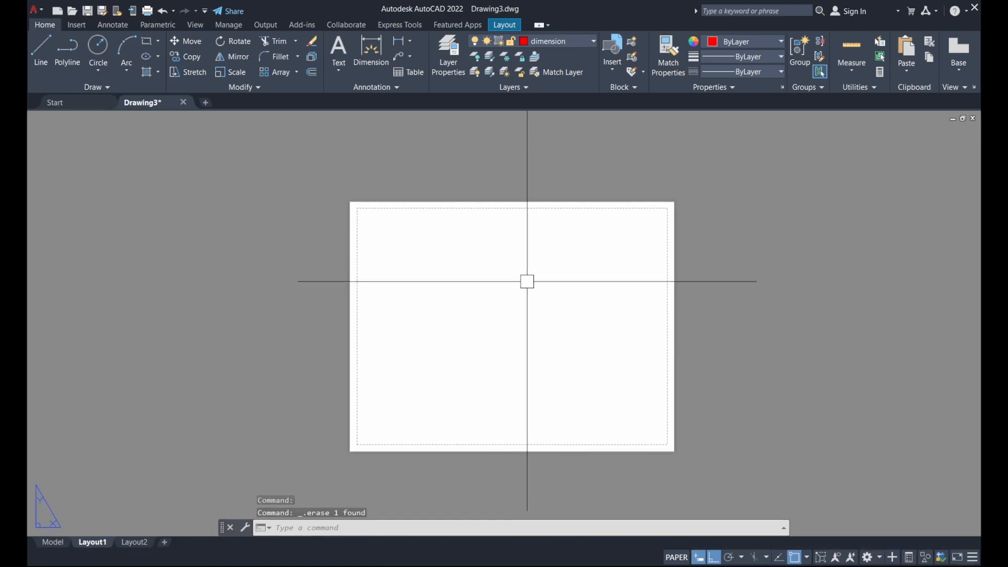
right_click(96, 547)
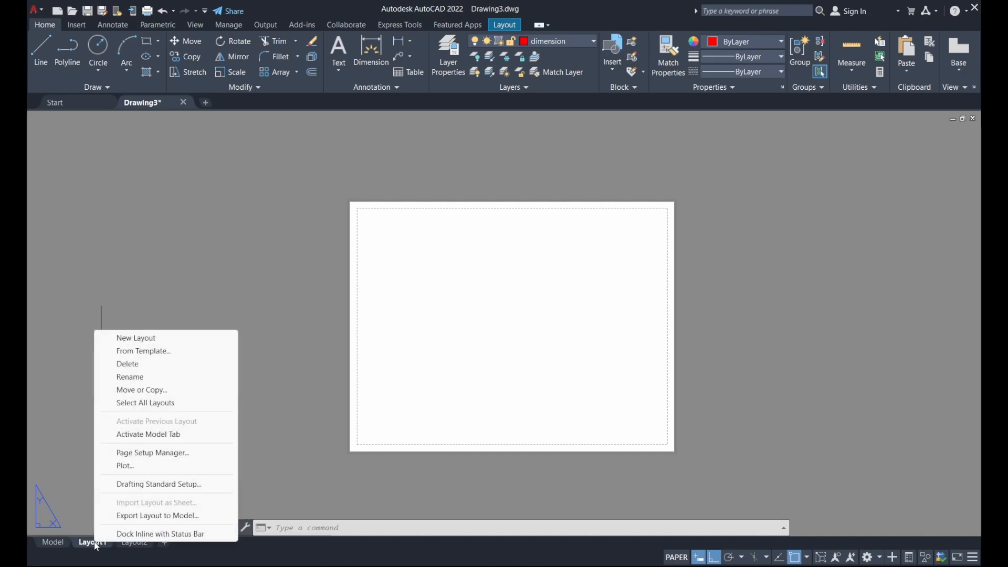
Set Layout1's page setup to DWG To PDF, ISO A3 420 x 297 mm paper, with plot styles displayed
left_click(132, 455)
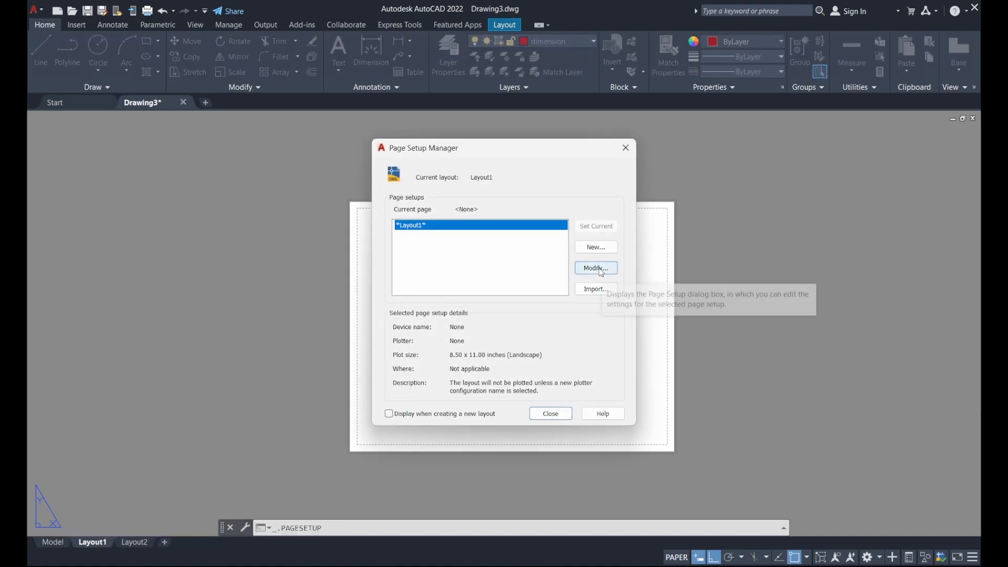
left_click(601, 269)
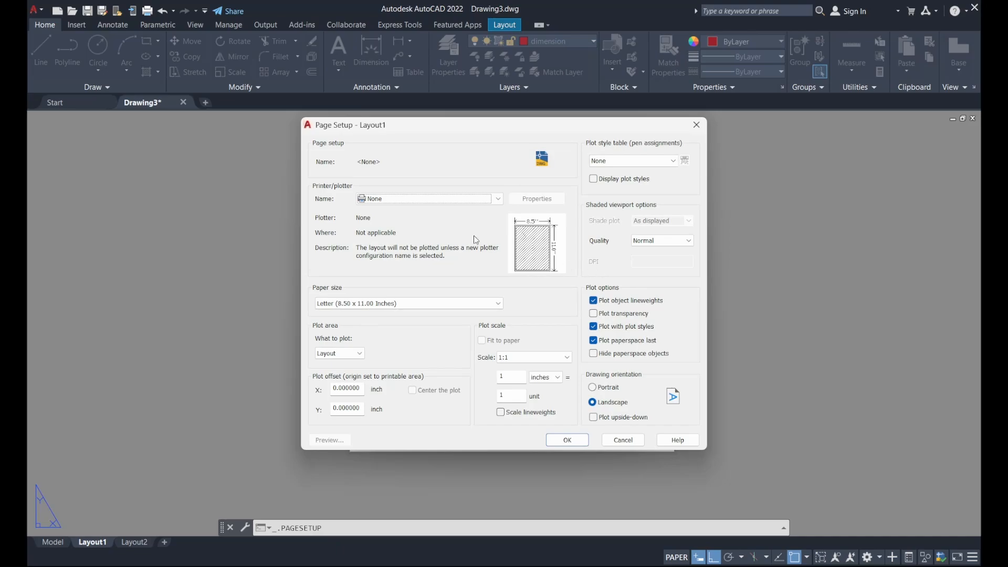
left_click(419, 200)
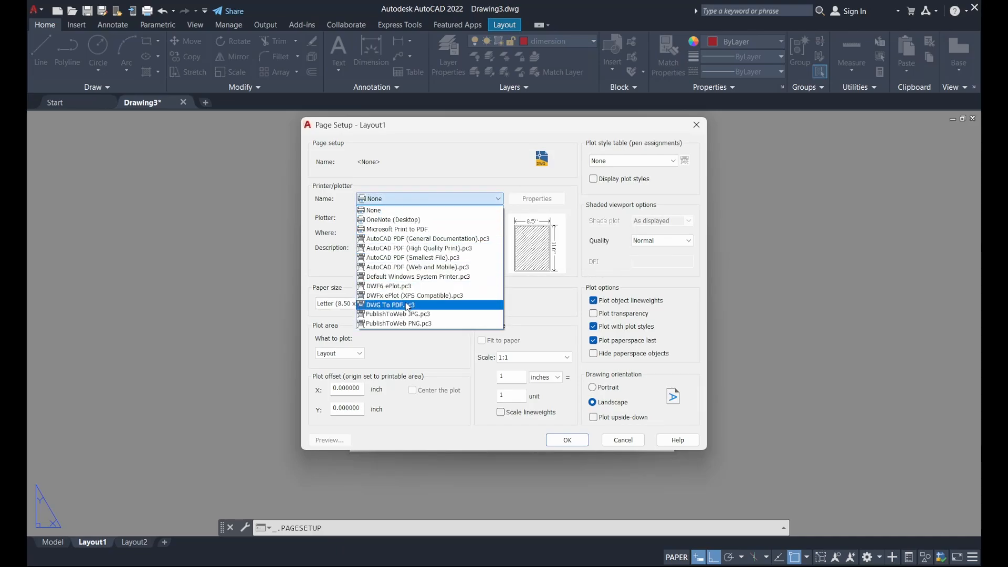
left_click(424, 306)
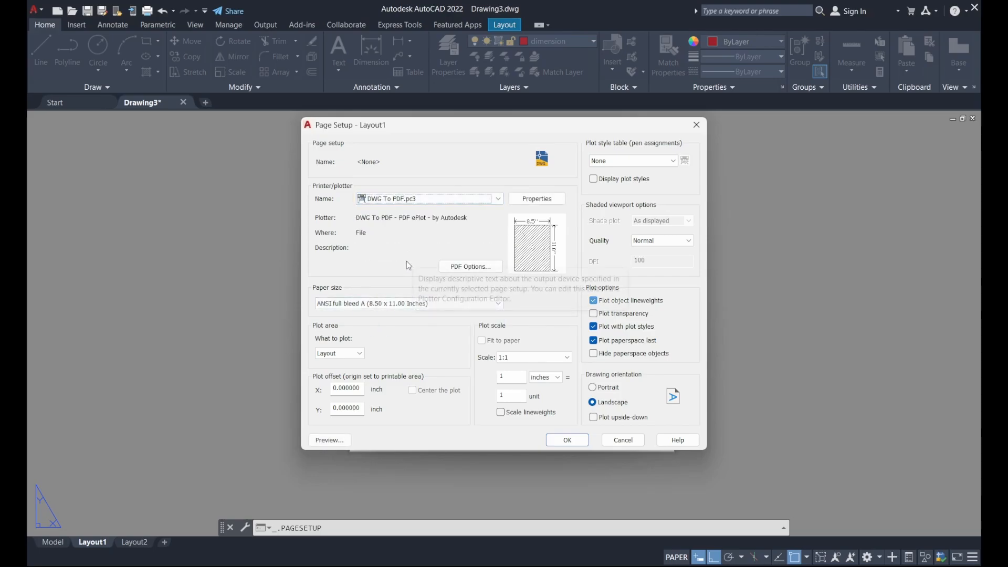
left_click(398, 309)
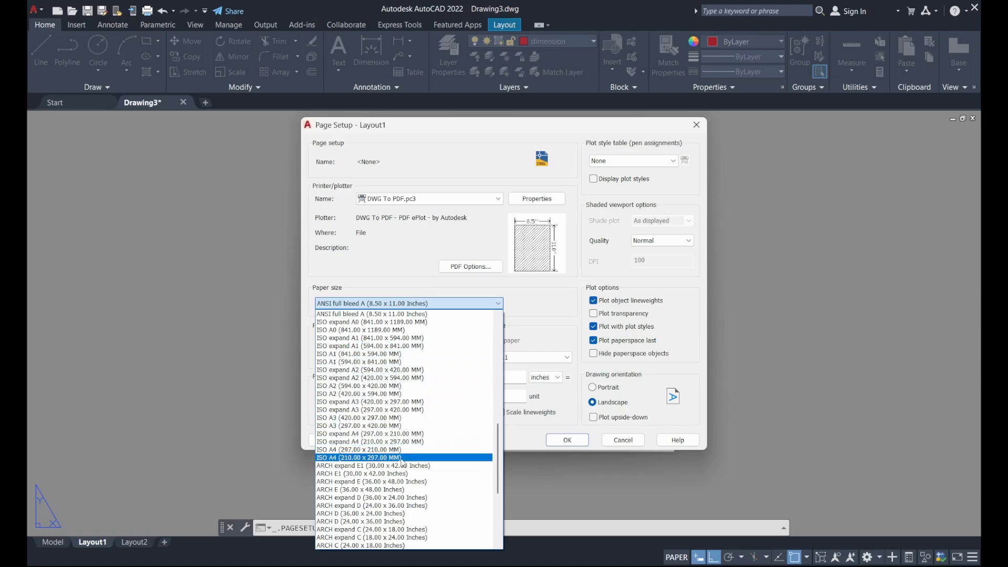
left_click(404, 419)
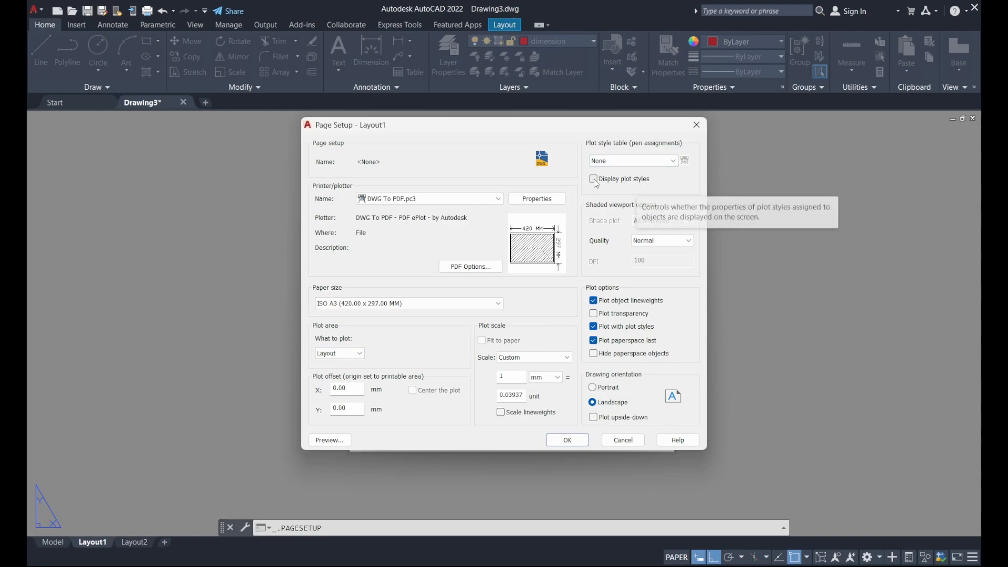
left_click(610, 179)
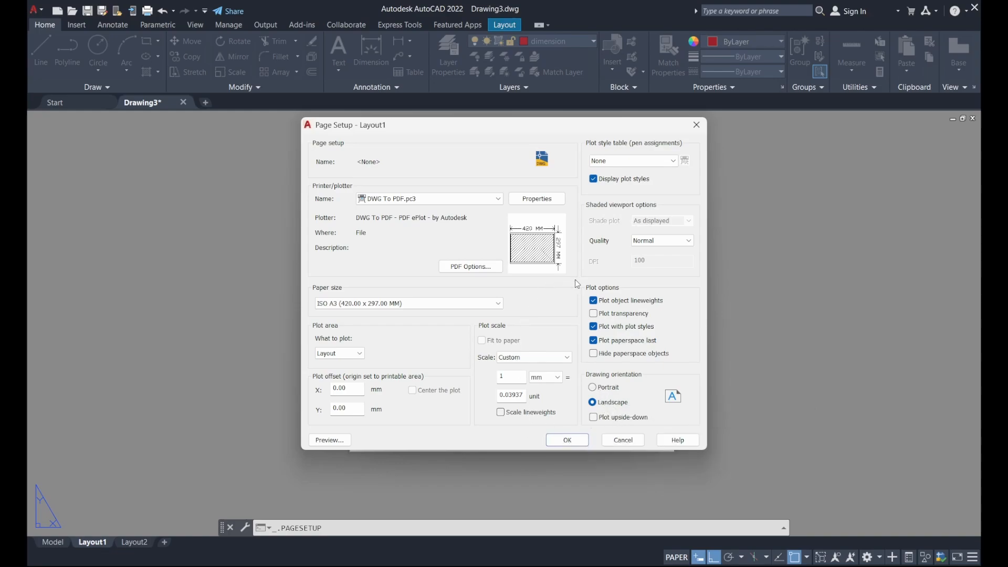
left_click(578, 441)
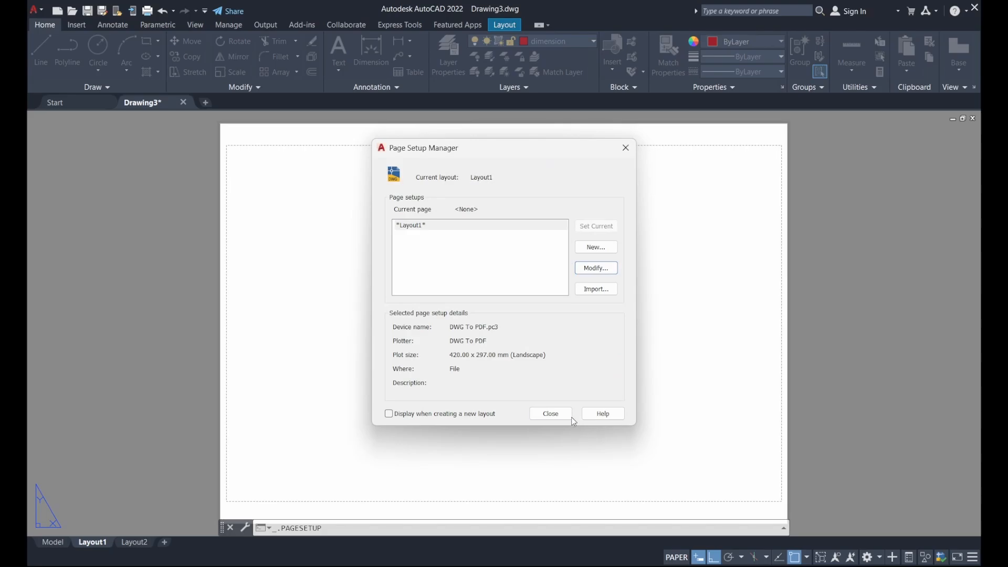
left_click(556, 414)
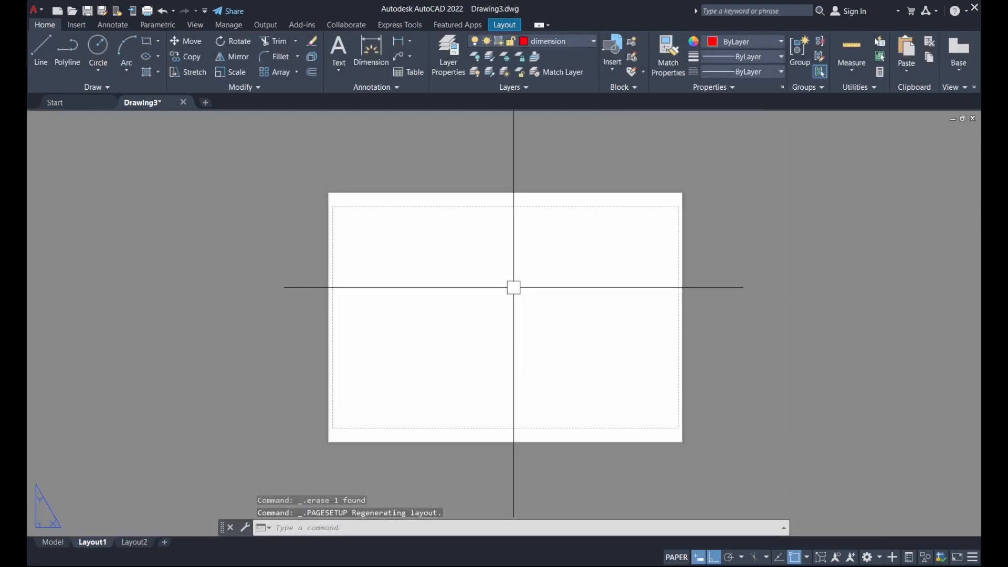
Draw a rectangular viewport from the A3 sheet's top-left corner to its bottom-right corner
middle_click_drag(543, 288, 538, 322)
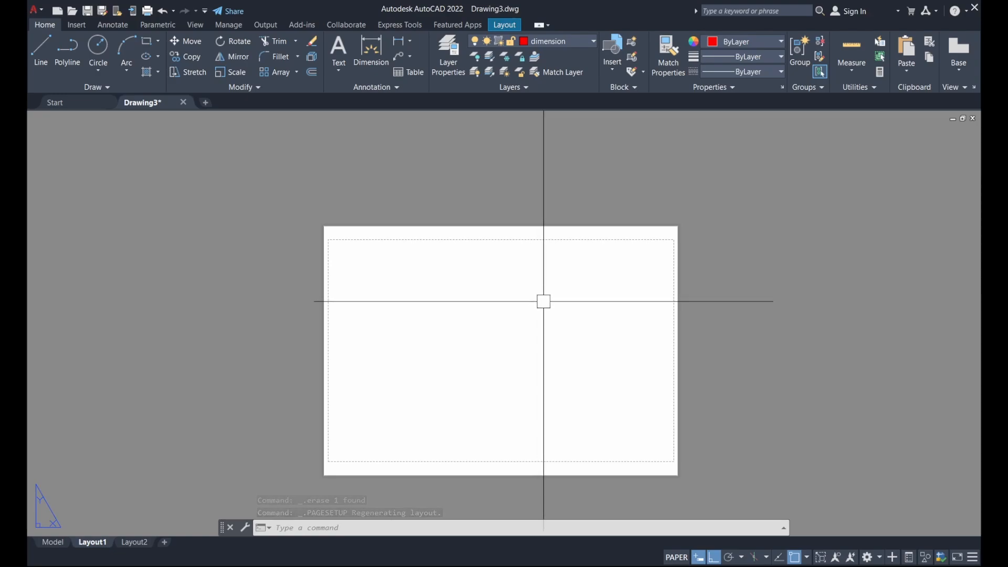
left_click(505, 25)
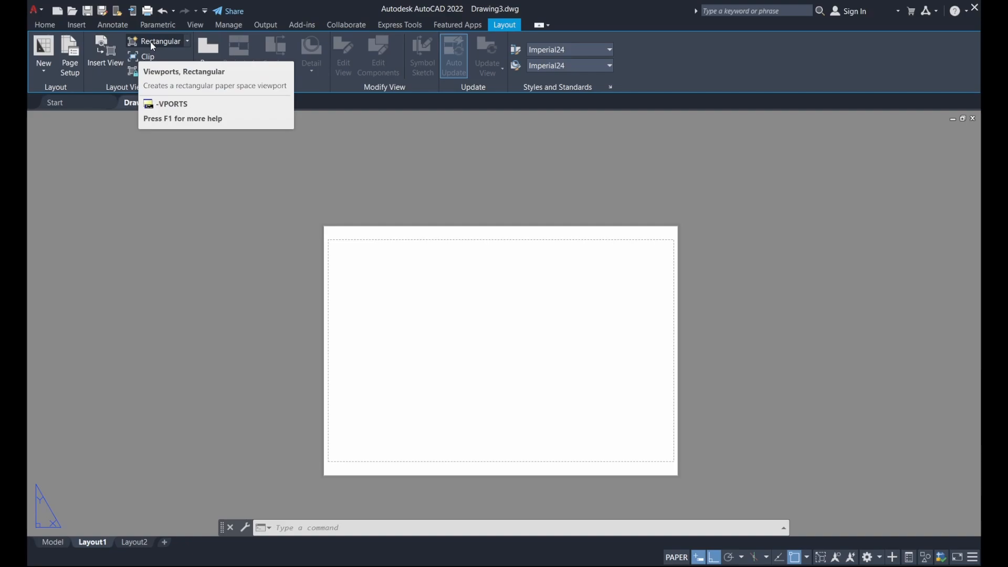
left_click(188, 42)
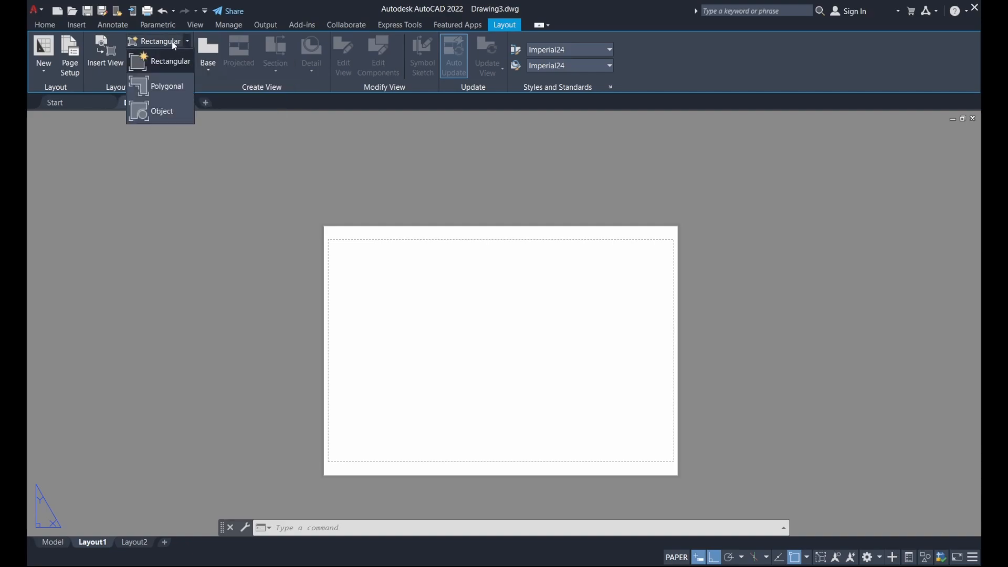
left_click(160, 61)
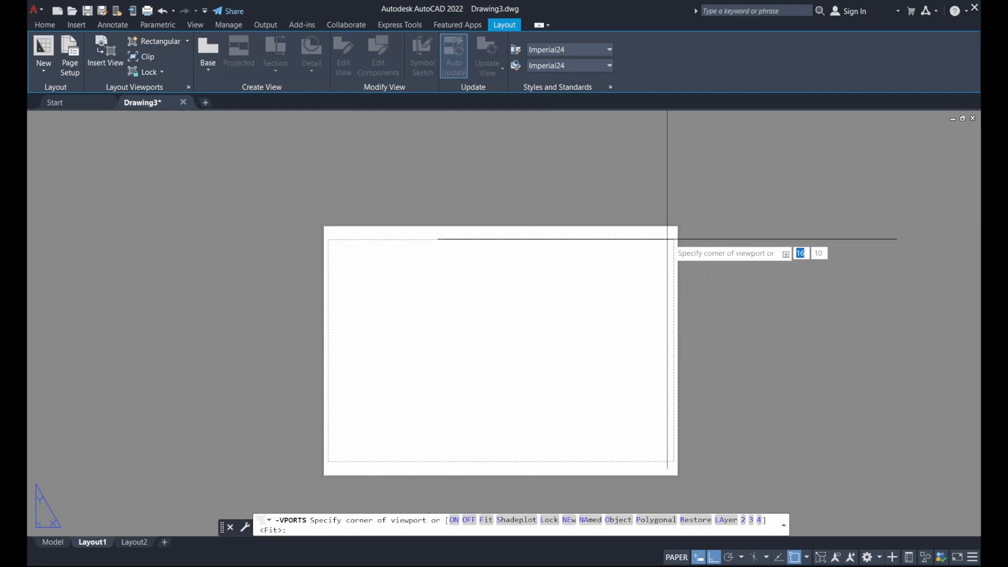
left_click(332, 244)
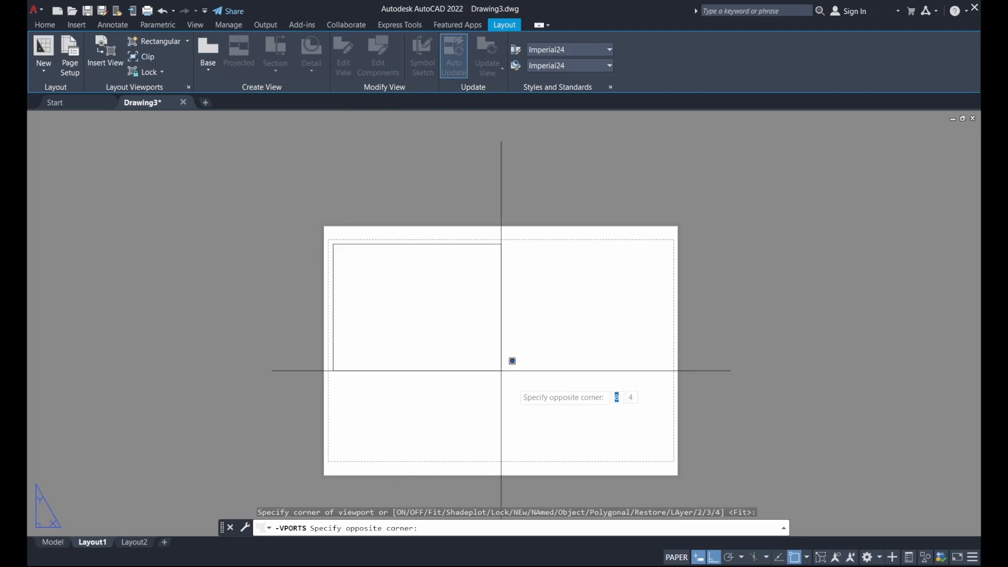
left_click(671, 458)
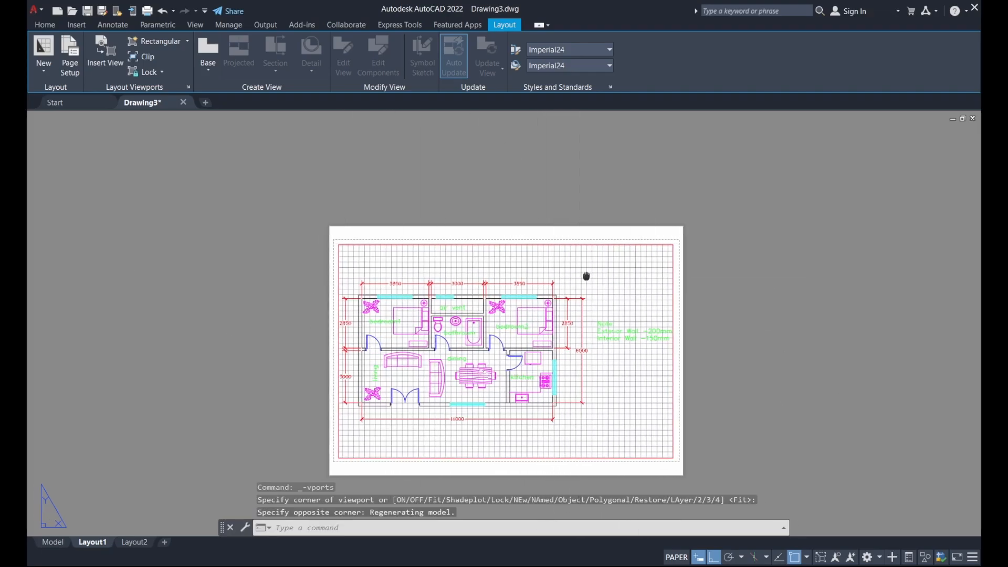
Pan the floor plan inside the viewport to centre it, then return to paper space
middle_click_drag(585, 276, 601, 274)
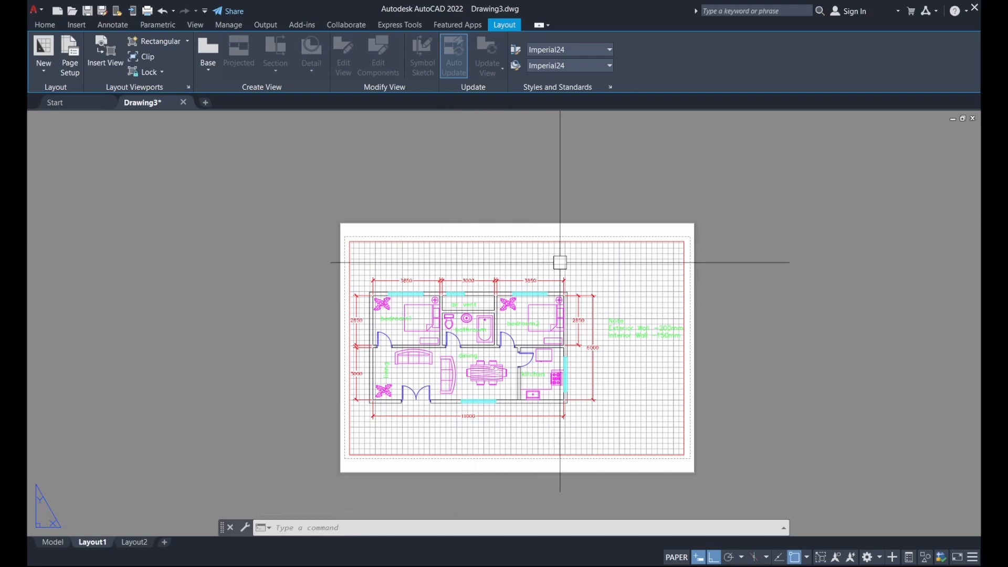
double_click(616, 270)
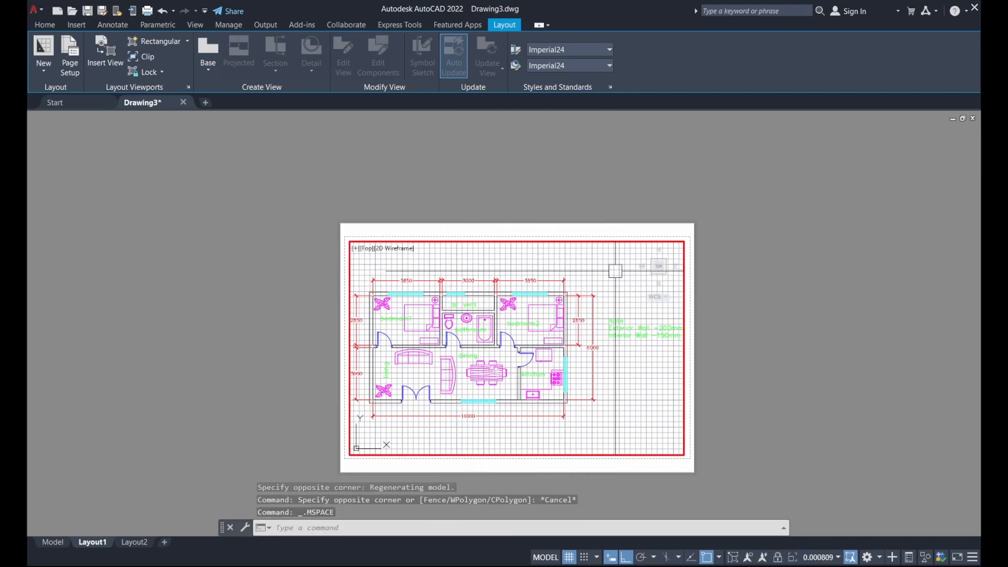
middle_click_drag(531, 279, 578, 278)
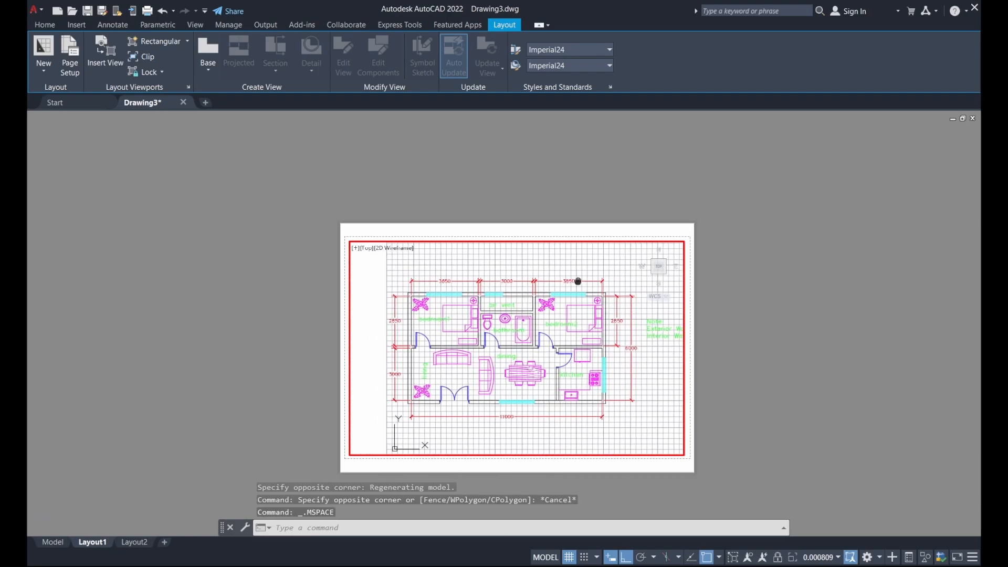
double_click(571, 205)
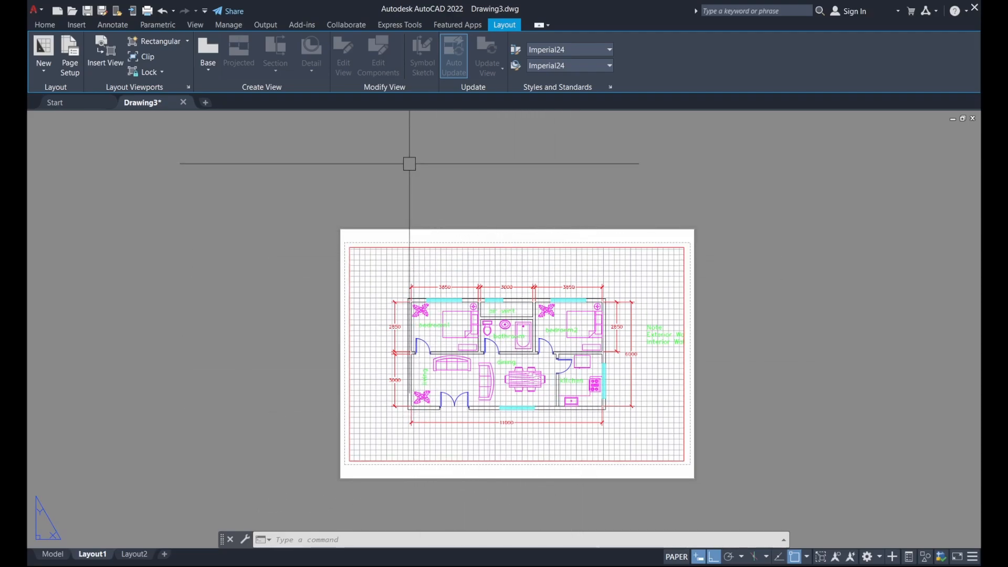
Turn on the hatch layer from the Layers list so the walls show filled black
left_click(45, 25)
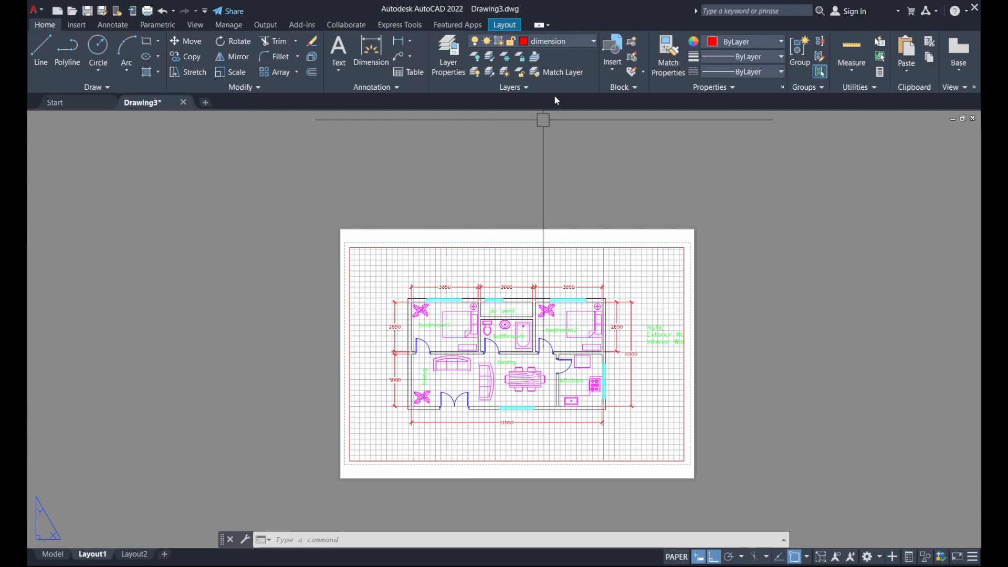
left_click(575, 42)
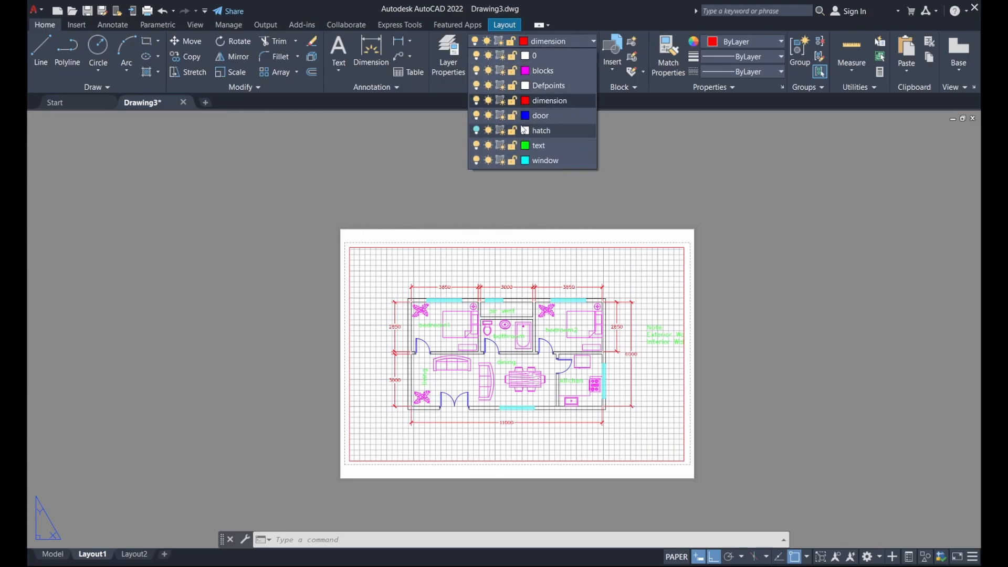
left_click(477, 131)
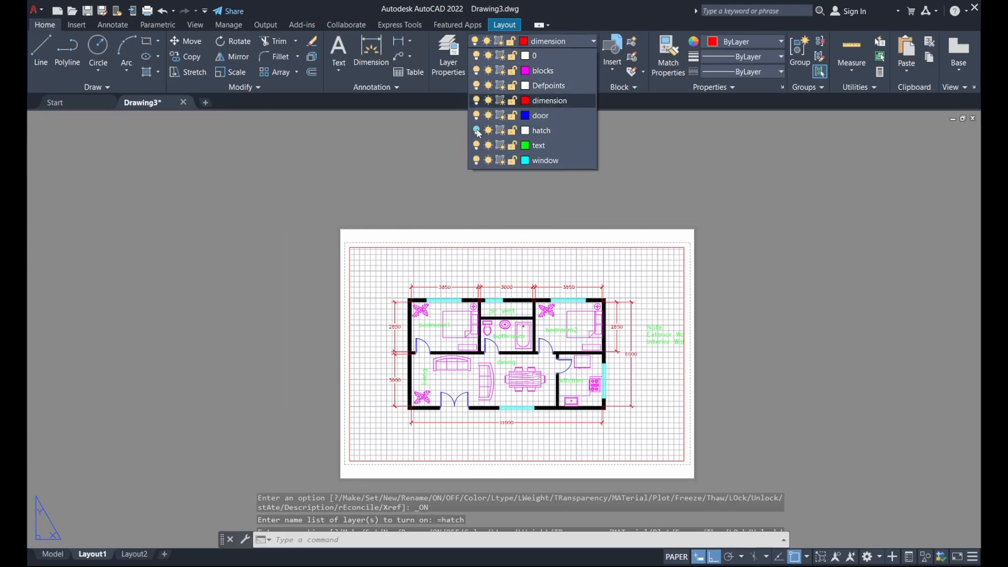
left_click(345, 187)
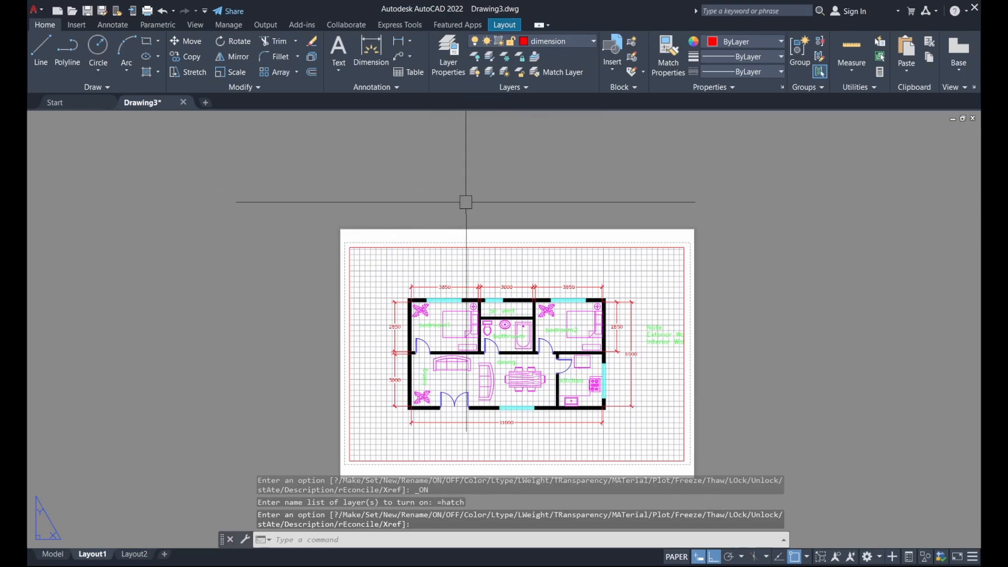
middle_click_drag(488, 213, 518, 176)
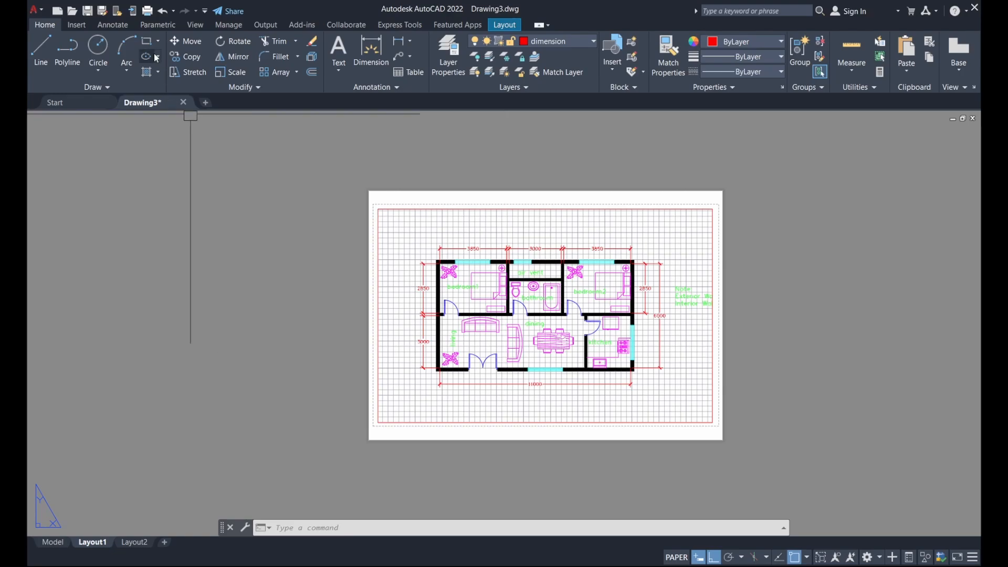
left_click(148, 11)
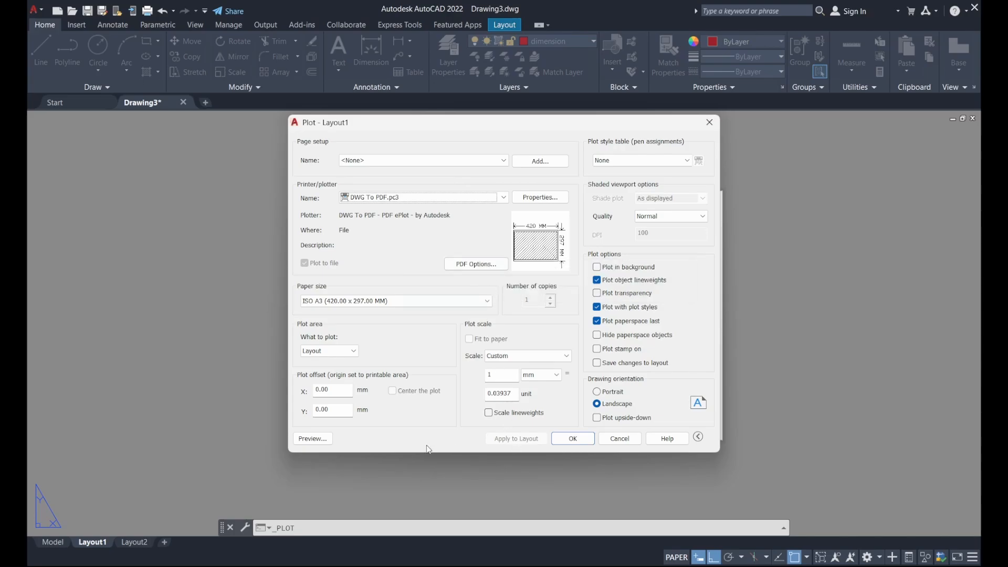
left_click(322, 439)
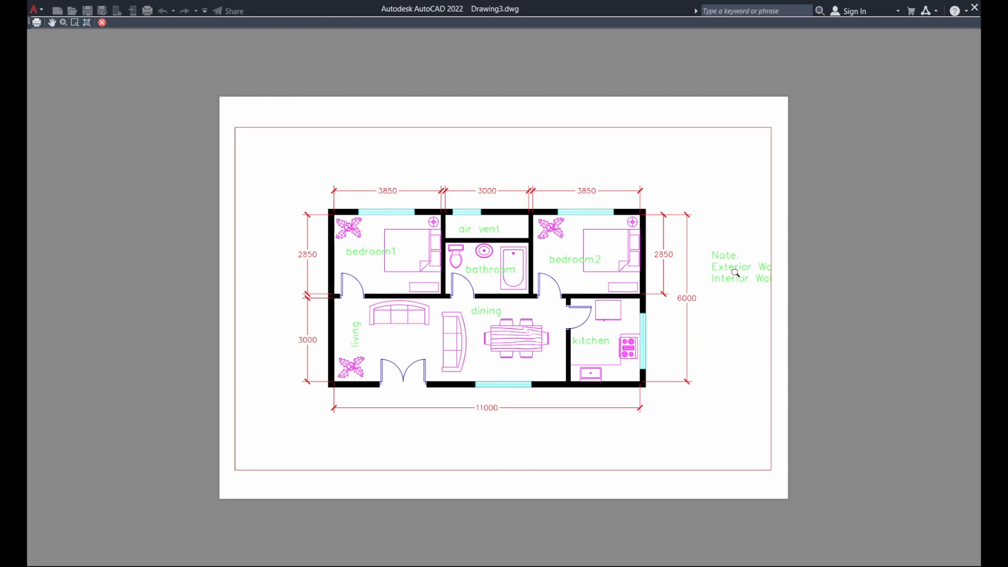
key("Escape")
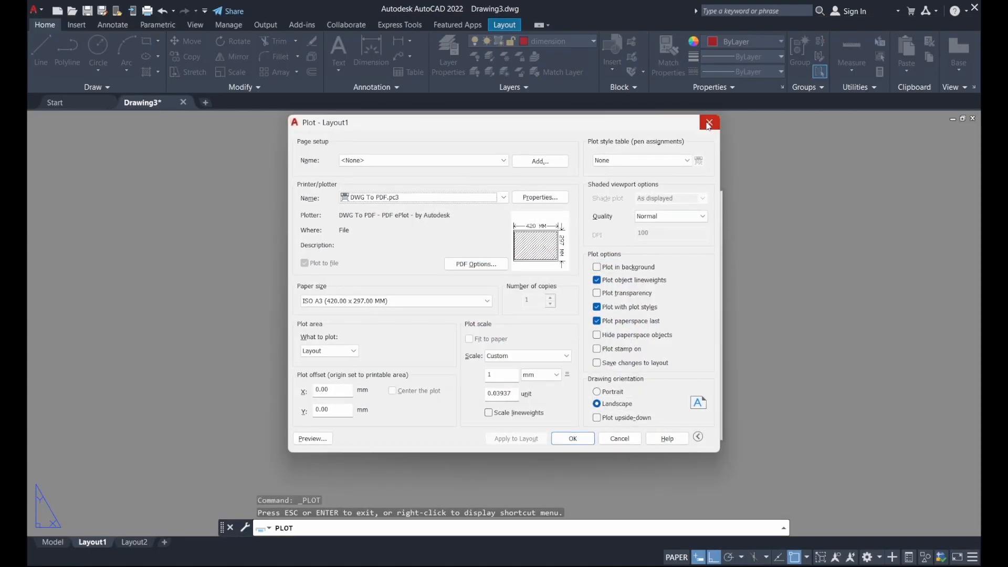
left_click(709, 122)
Drag the viewport's top corners to widen it so the full note is visible
left_click(446, 208)
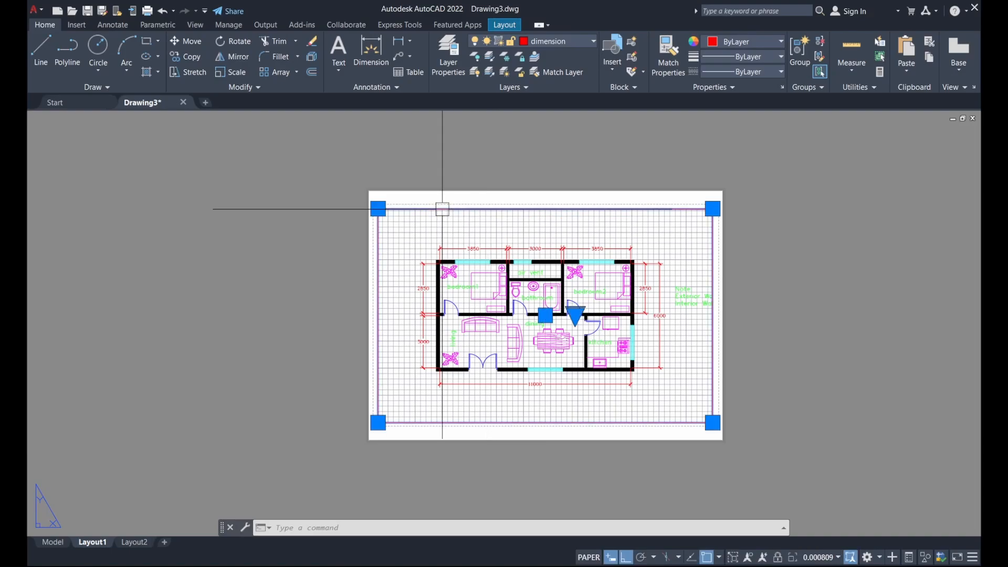
left_click(378, 209)
scroll(409, 210, "up", 4)
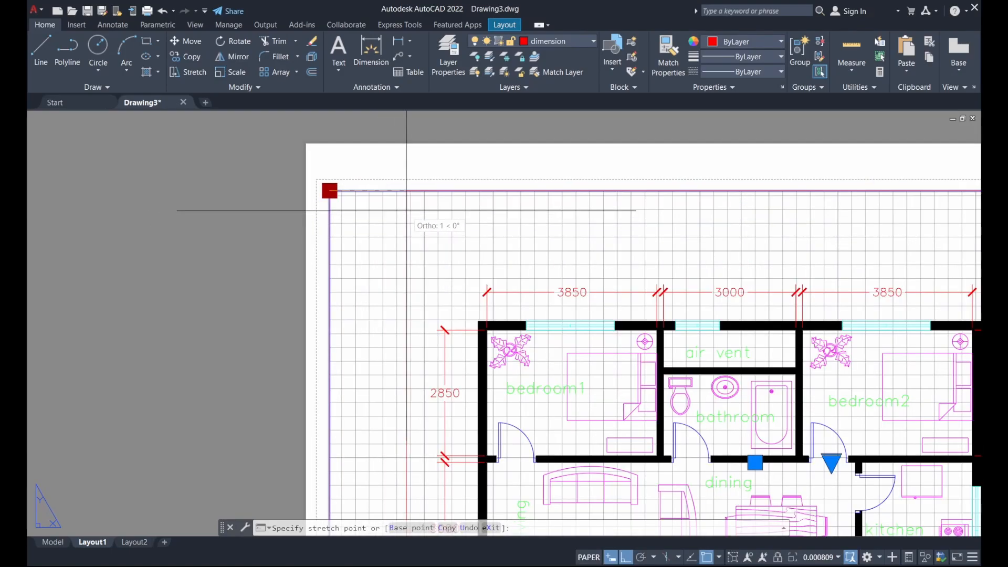
left_click(419, 208)
scroll(383, 214, "down", 4)
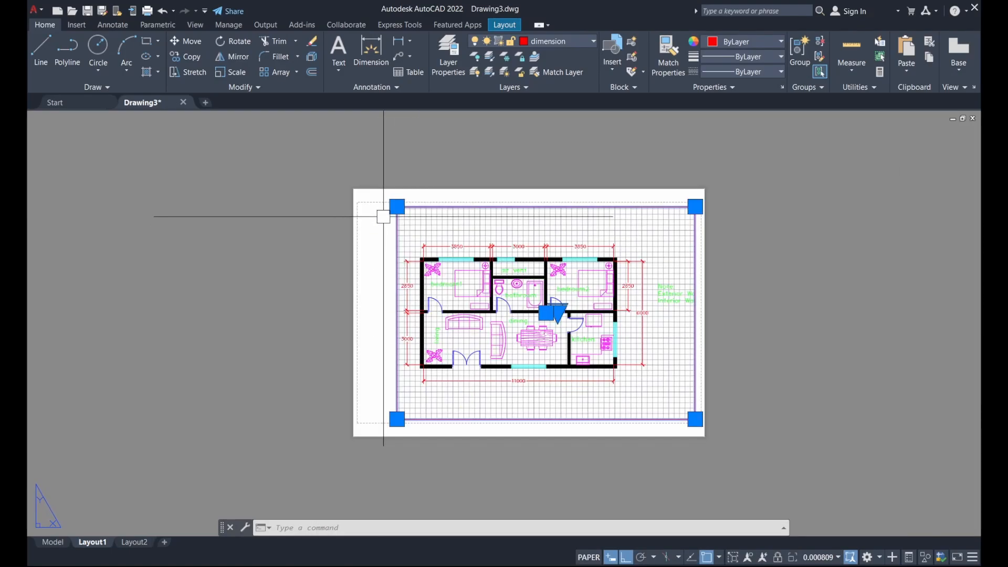
left_click(695, 206)
scroll(713, 207, "up", 2)
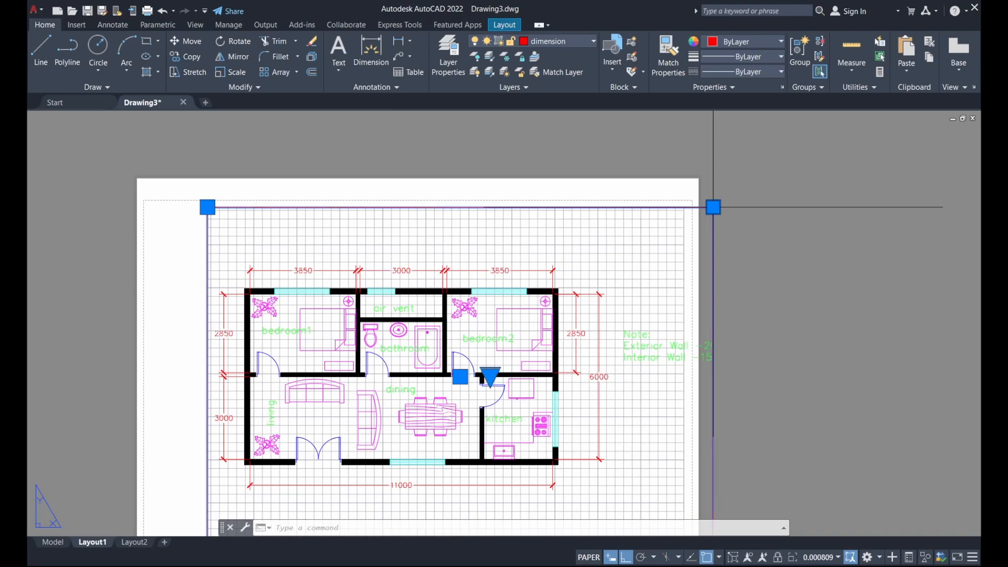
left_click(731, 207)
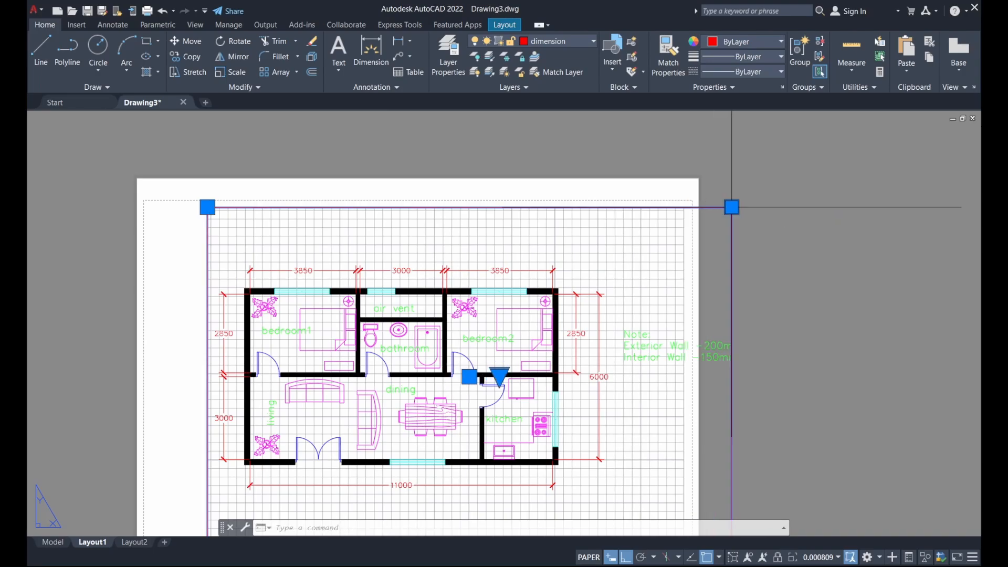
left_click(731, 207)
left_click(748, 207)
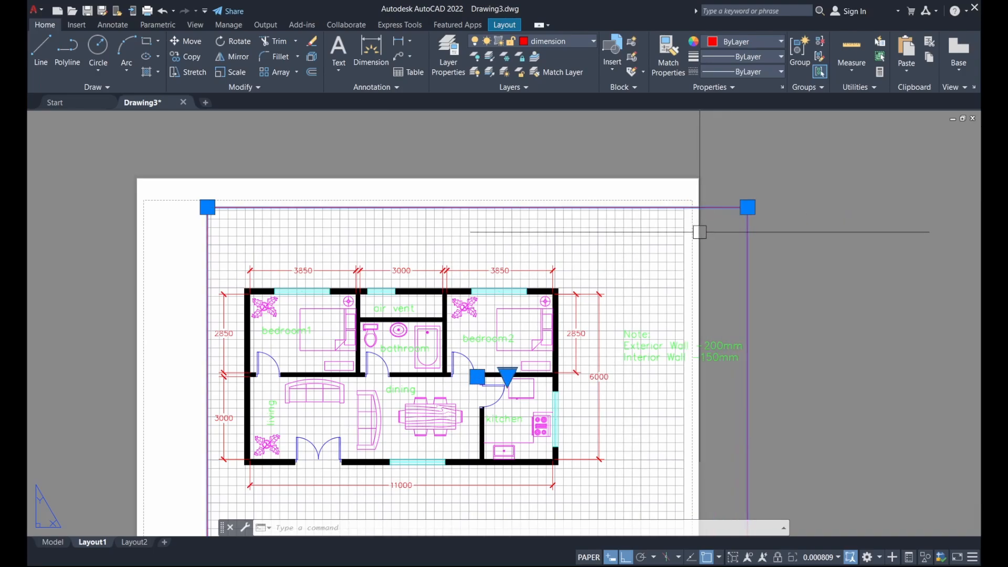
scroll(703, 247, "down", 2)
Move the viewport left with M so it sits within the A3 sheet
type("m")
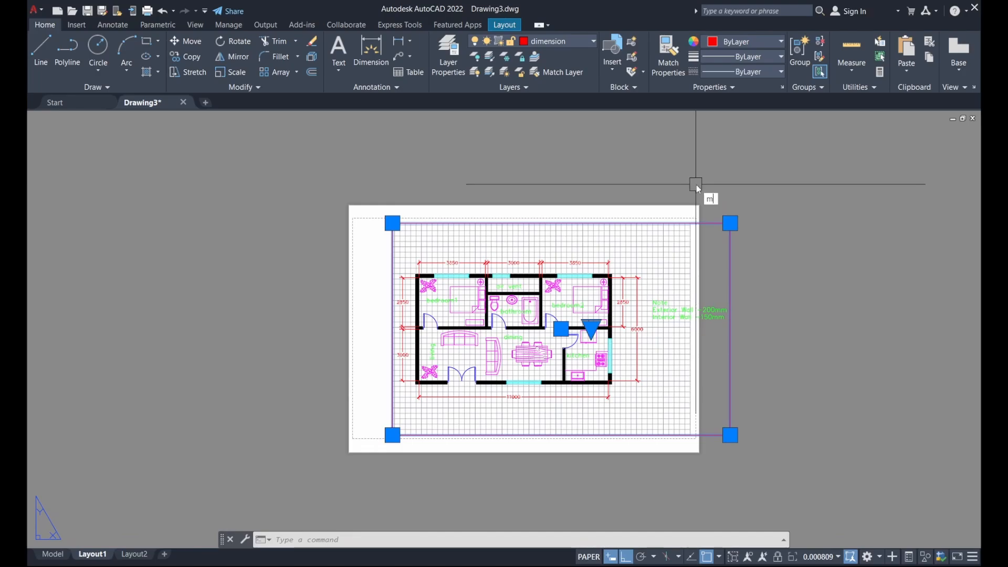
key("Return")
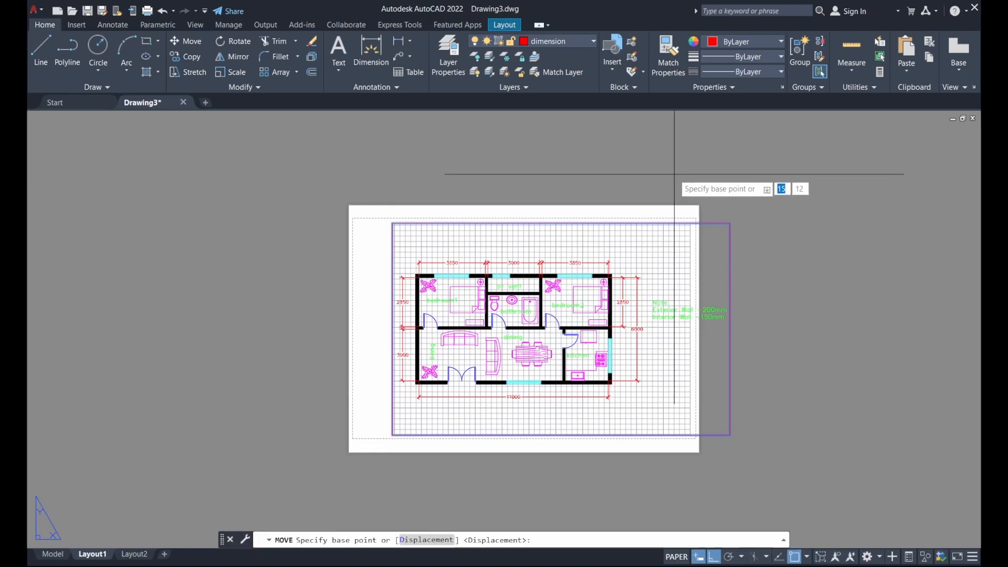
left_click(674, 173)
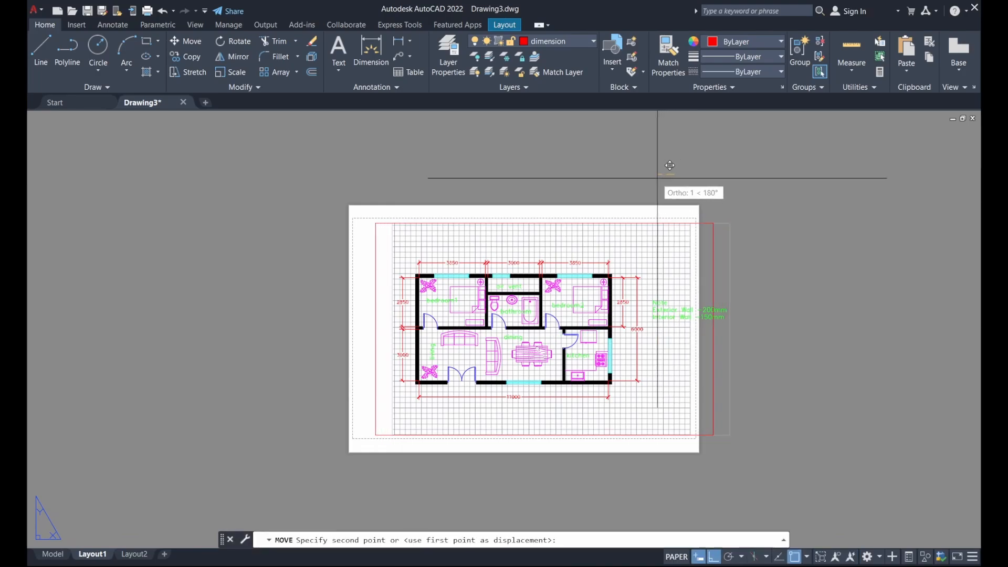
left_click(637, 177)
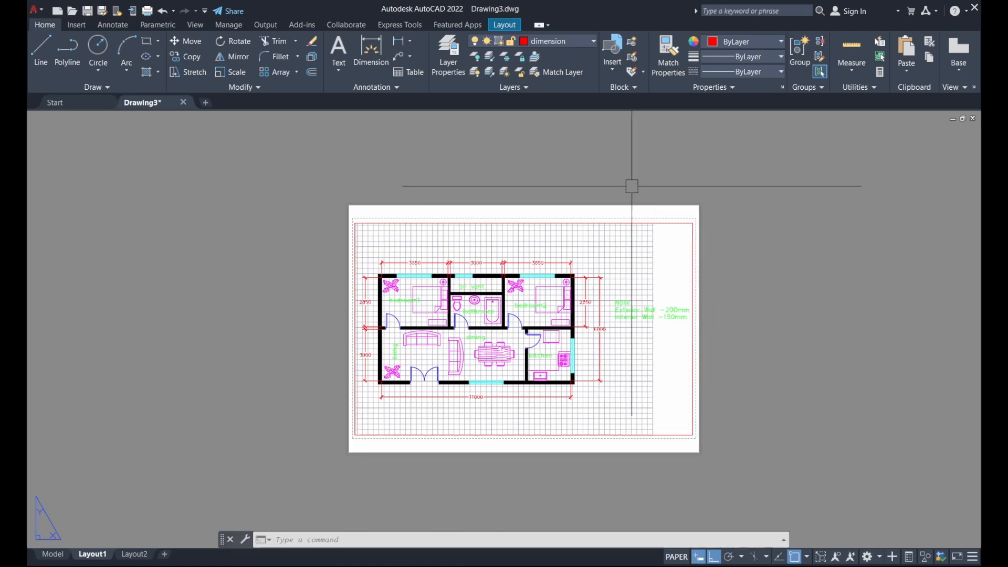
Preview the Layout1 plot, accept it, and choose Desktop as the location for Drawing3-Layout1.pdf
left_click(148, 11)
left_click(313, 438)
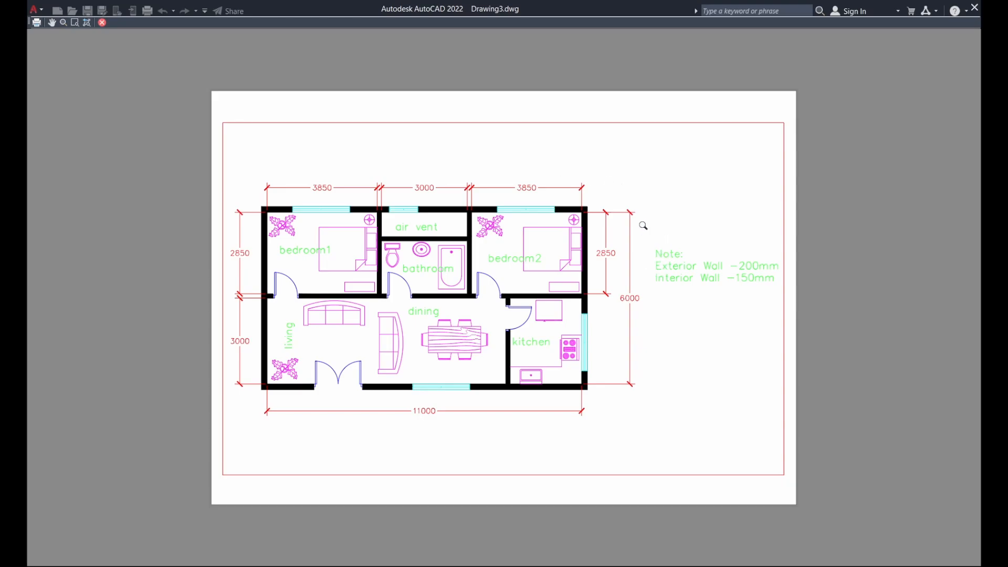
key("Escape")
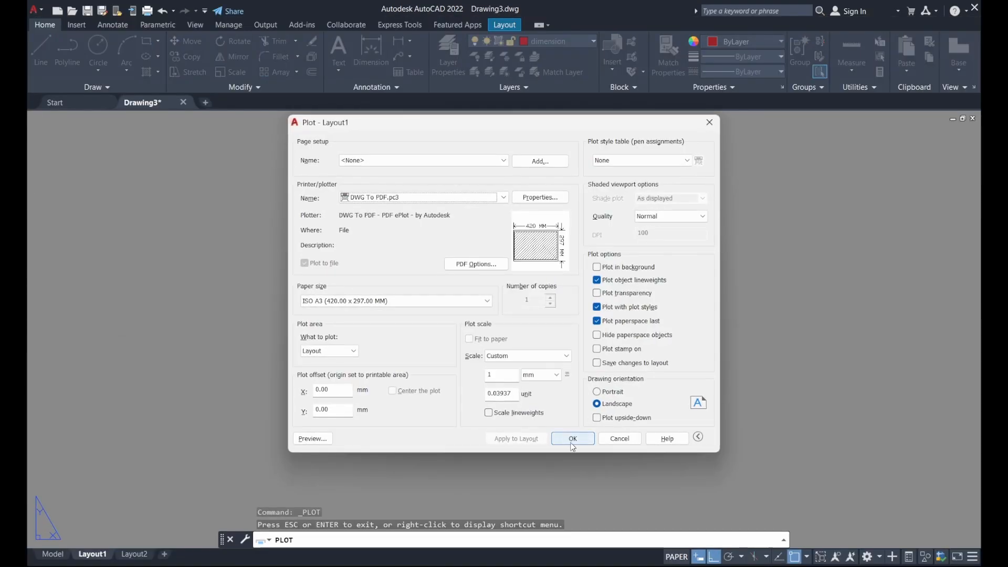
left_click(573, 439)
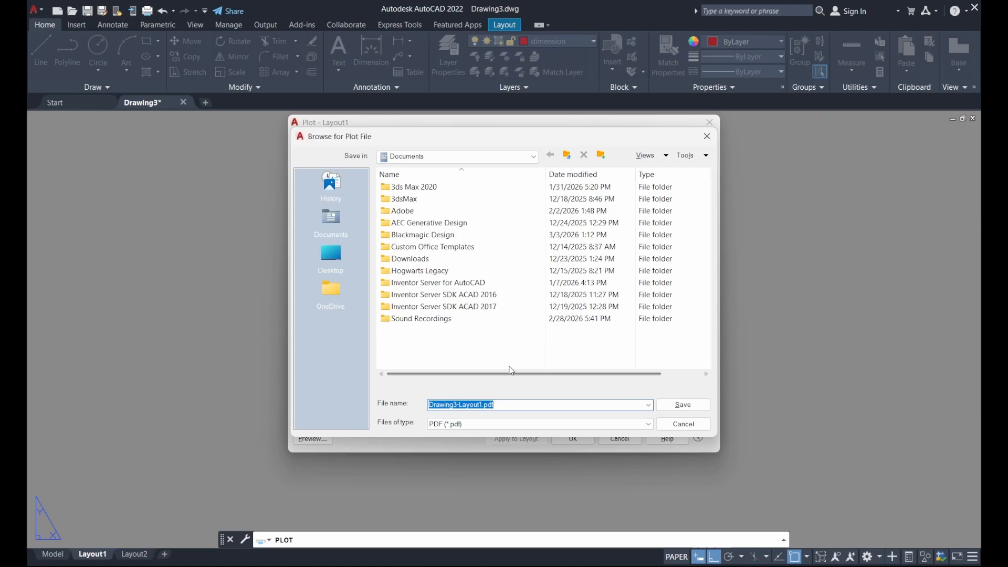
left_click(345, 274)
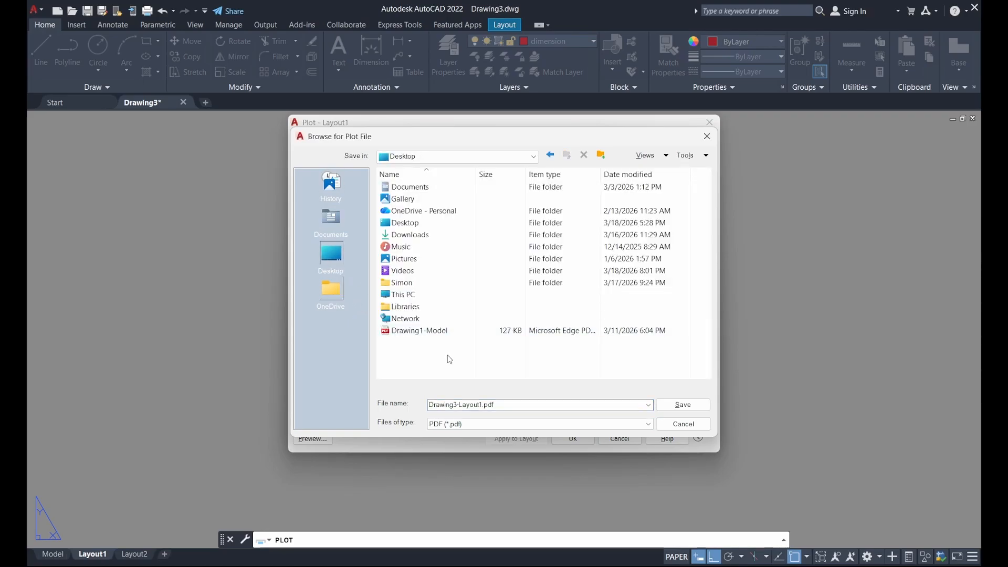
Save Drawing3-Layout1.pdf to the Desktop, then zoom out twice in Edge to see the page
left_click(690, 411)
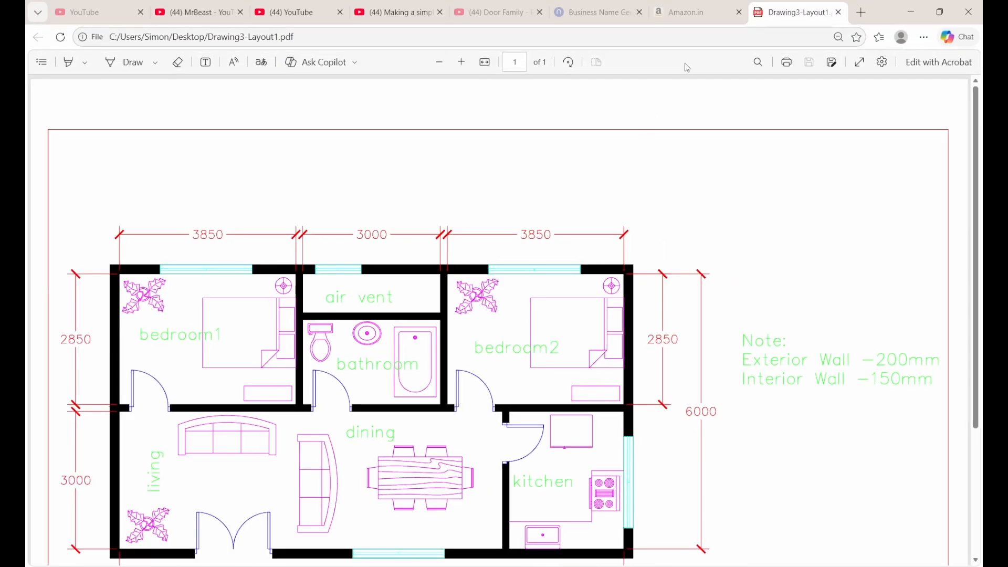
scroll(697, 181, "down", 2)
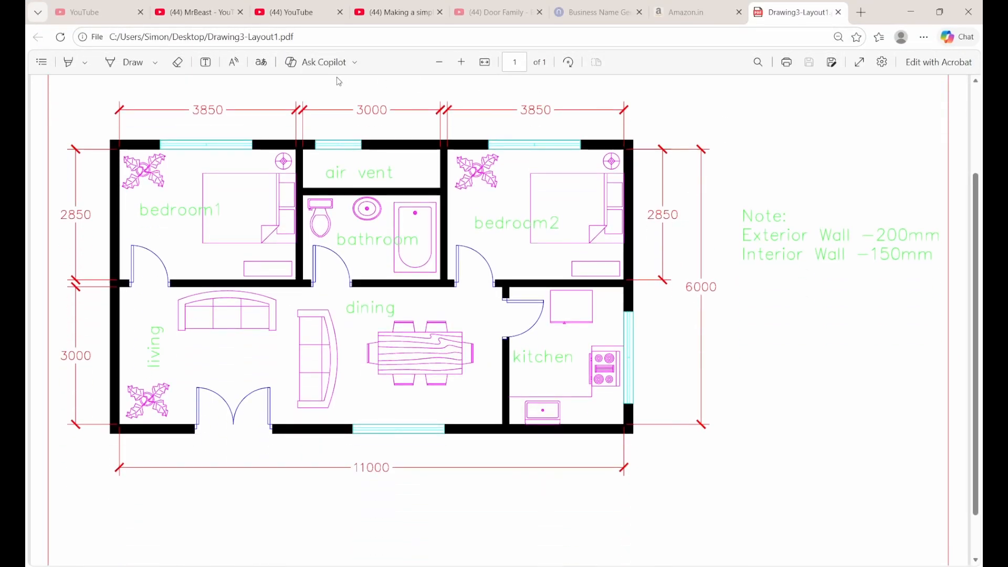
left_click(440, 62)
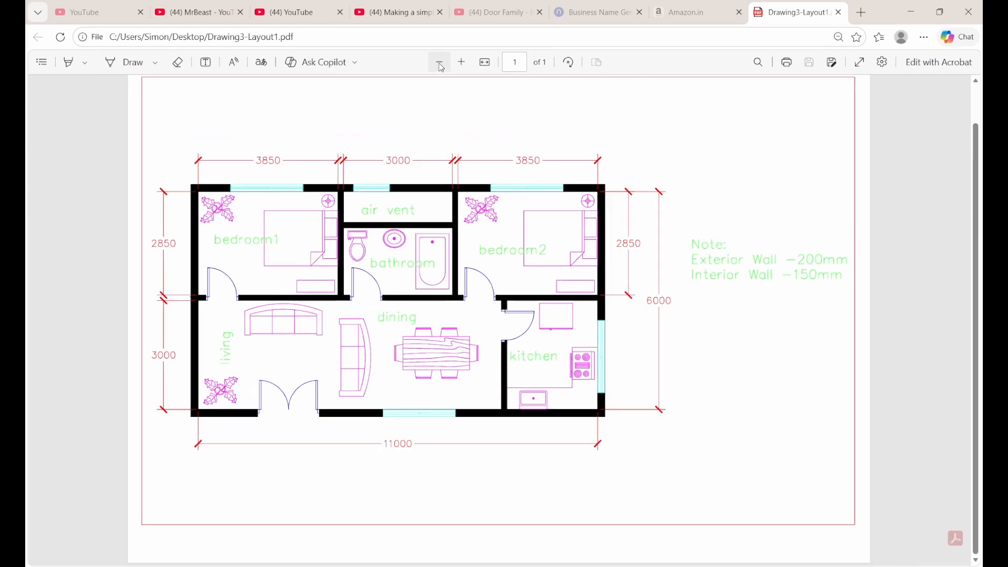
left_click(441, 65)
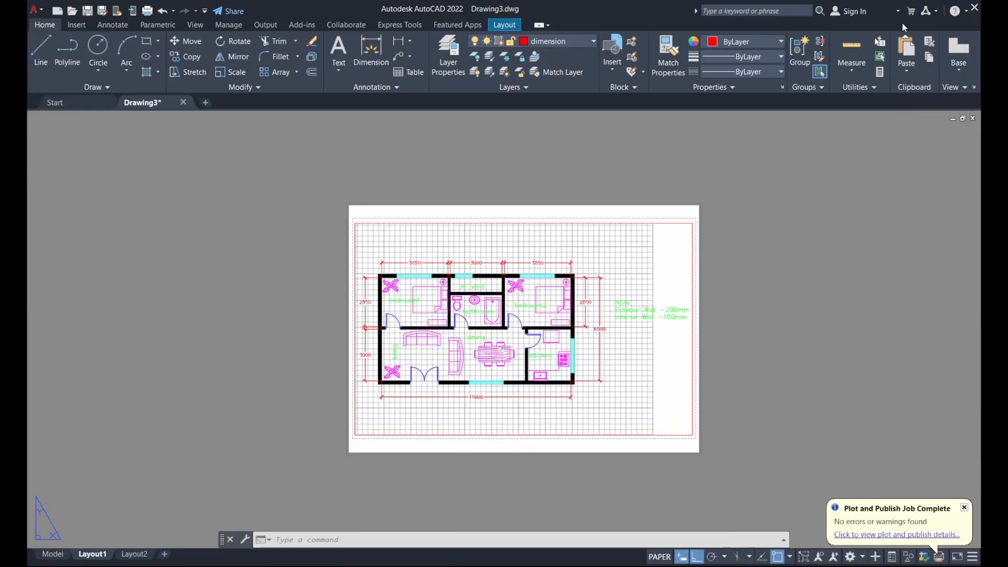
Back in AutoCAD, plot the layout again with the monochrome.ctb plot style table
left_click(911, 12)
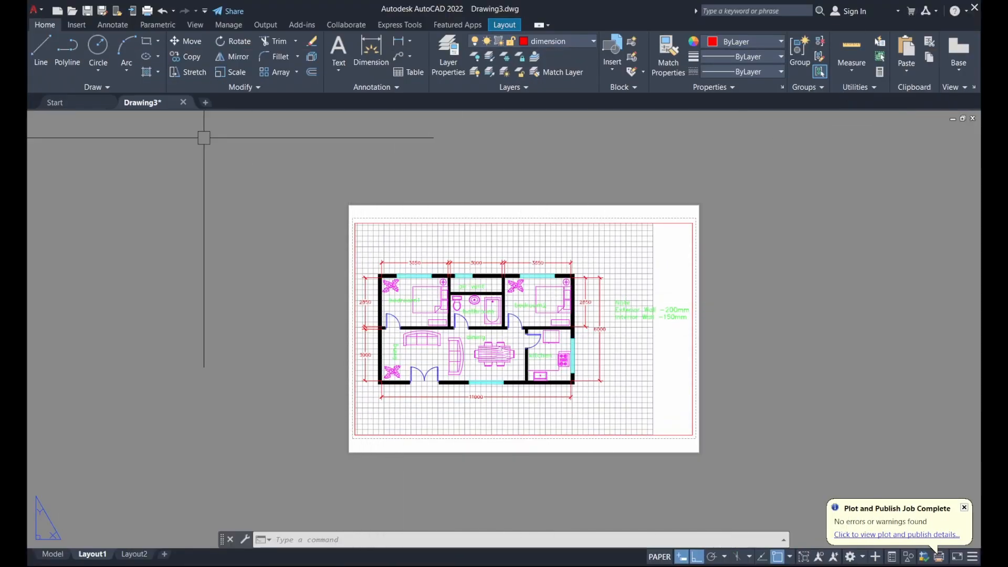
left_click(148, 10)
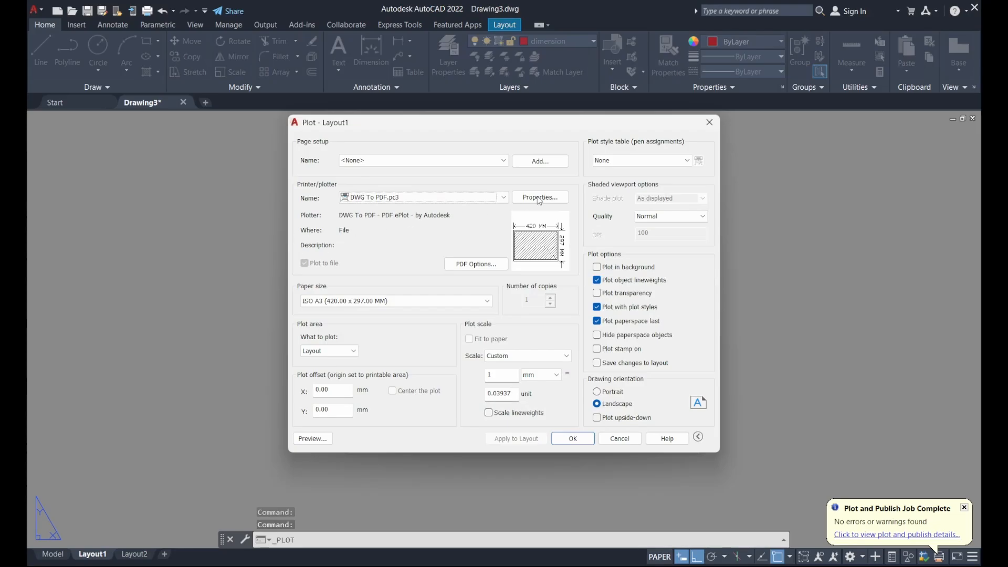
left_click(634, 161)
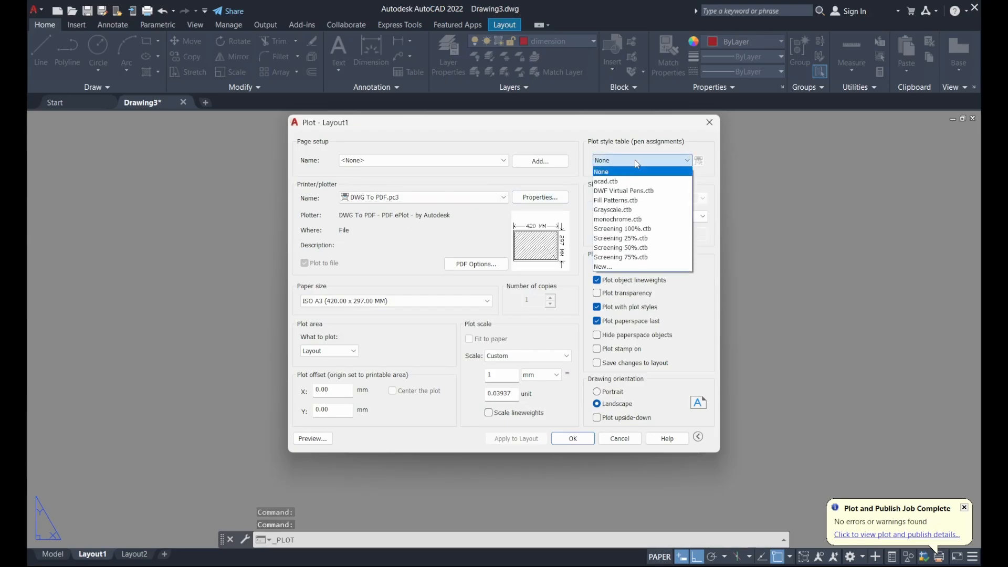
left_click(633, 220)
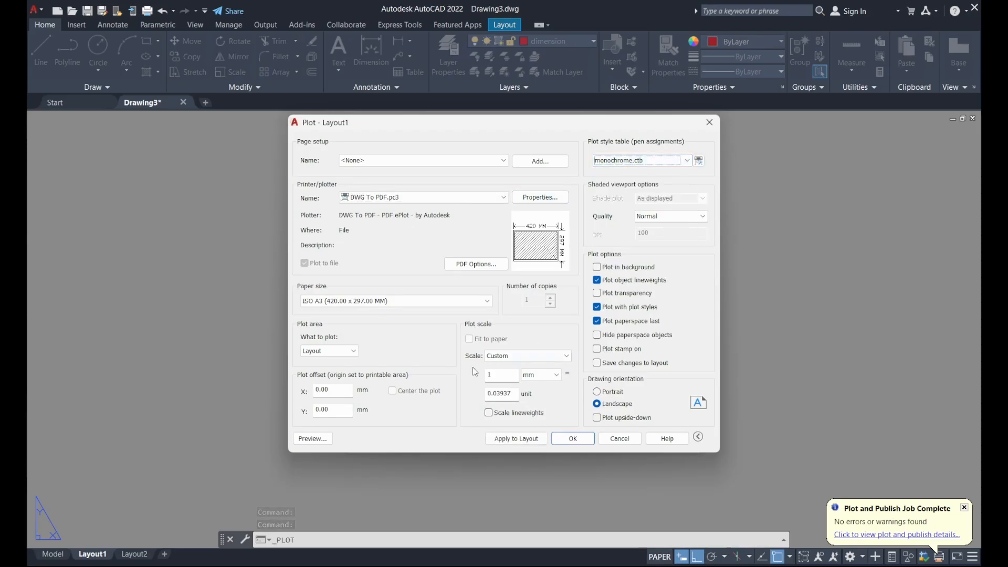
left_click(584, 443)
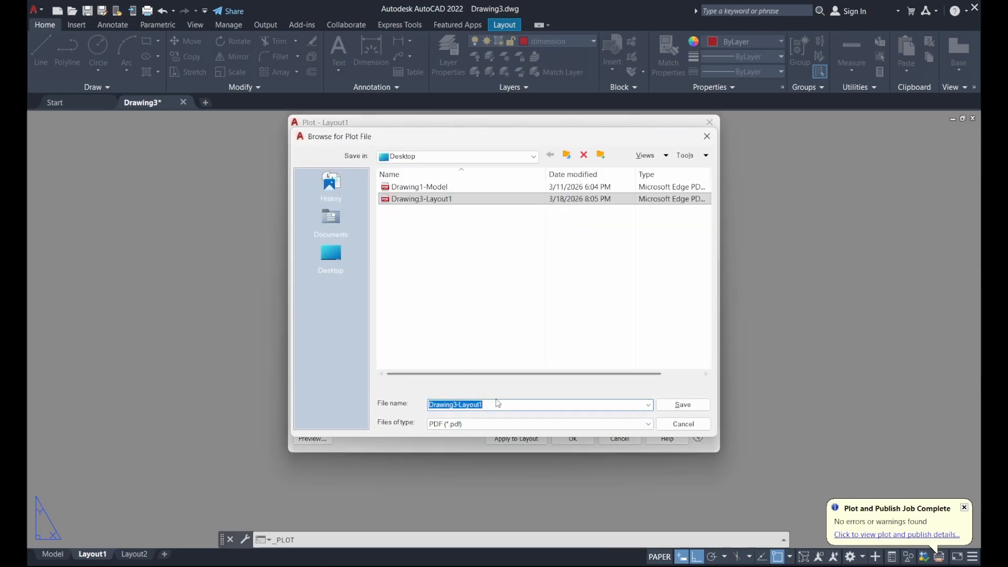
Save the black-and-white PDF as Drawing3-Layout2
left_click(495, 405)
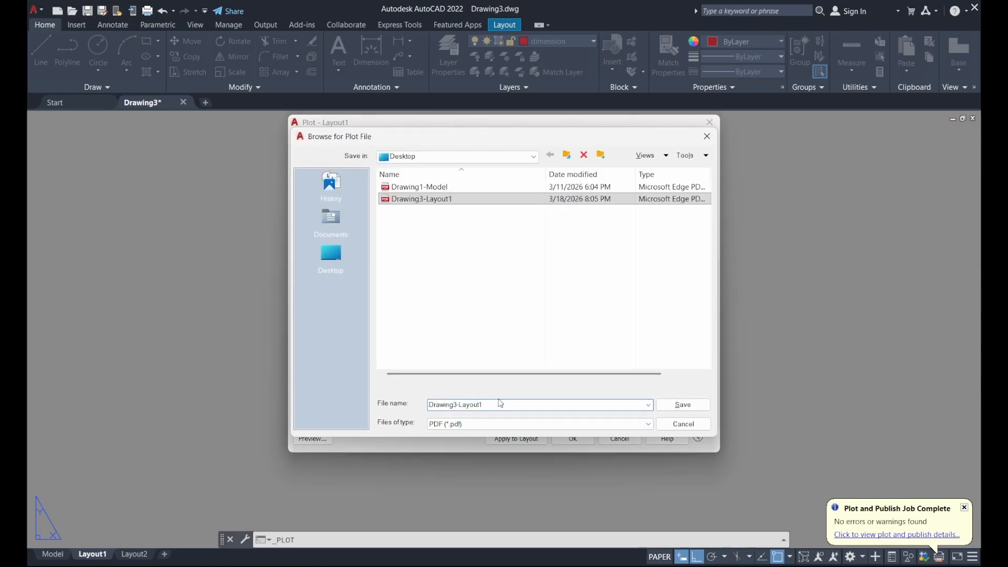
key("BackSpace")
type("2")
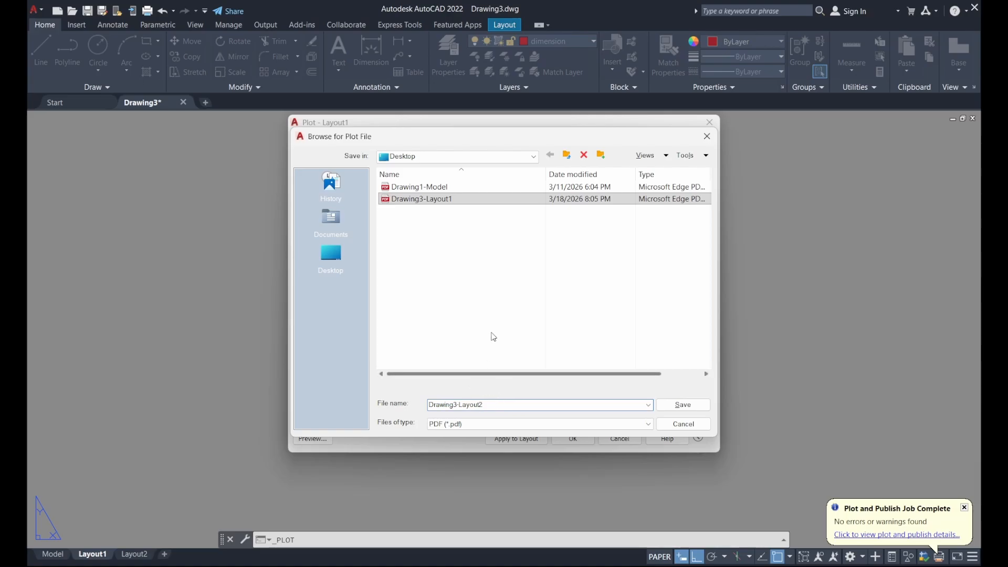
left_click(677, 404)
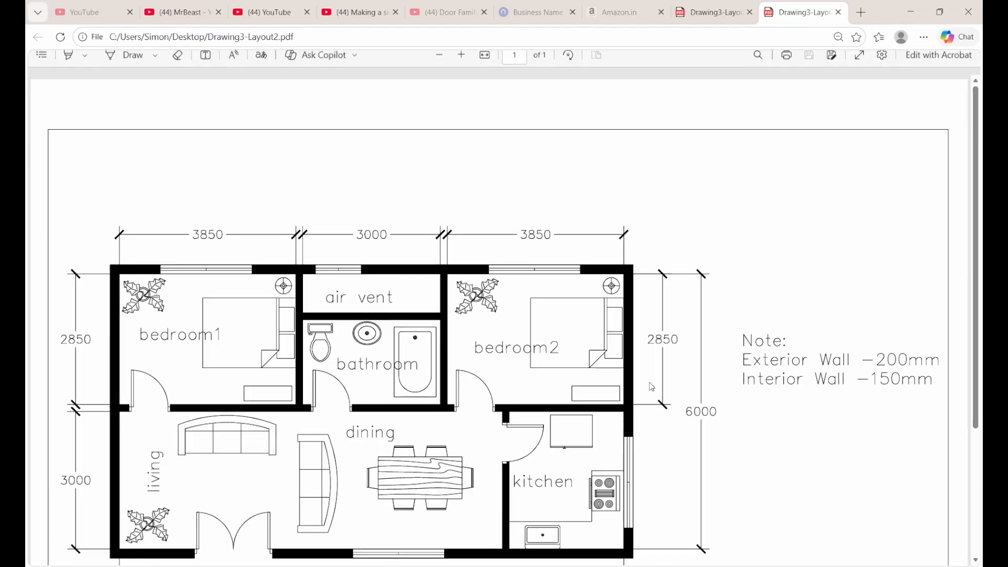
Zoom out on Drawing3-Layout2.pdf until the whole black-and-white floor plan sheet is visible
left_click(441, 62)
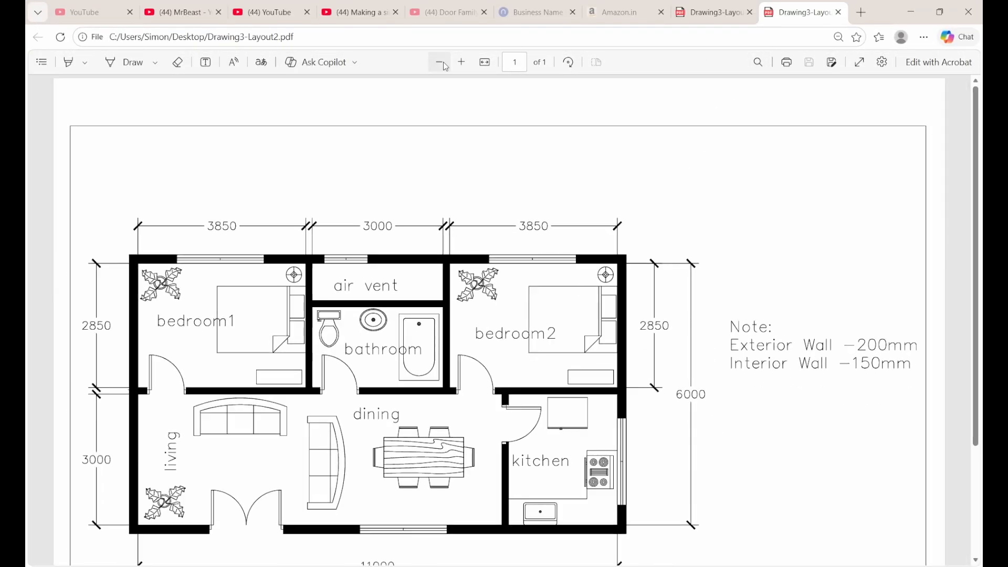
left_click(440, 62)
left_click(441, 62)
left_click(443, 62)
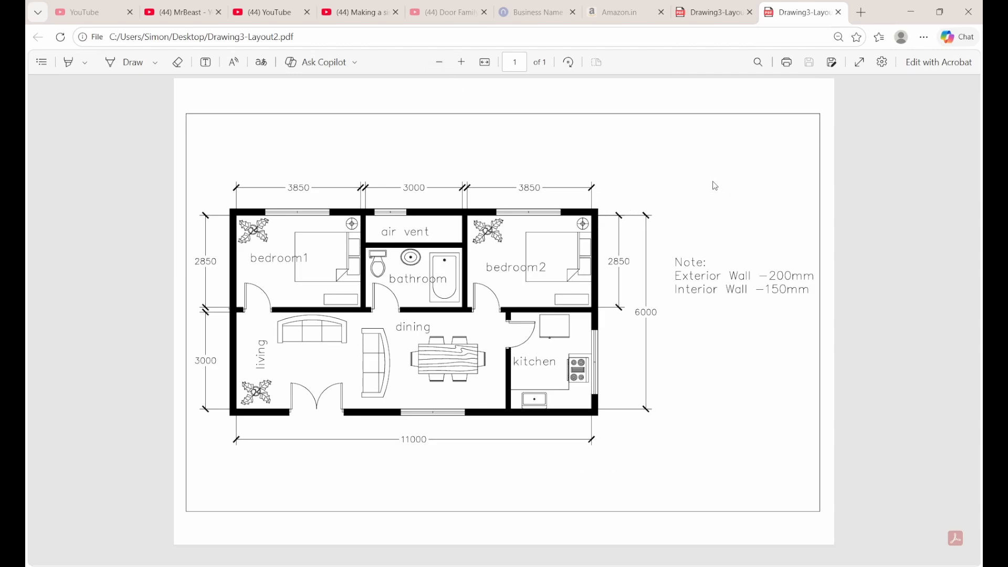
Return to AutoCAD, switch from Layout1 to the Model tab, and frame the dimensioned floor plan
left_click(911, 11)
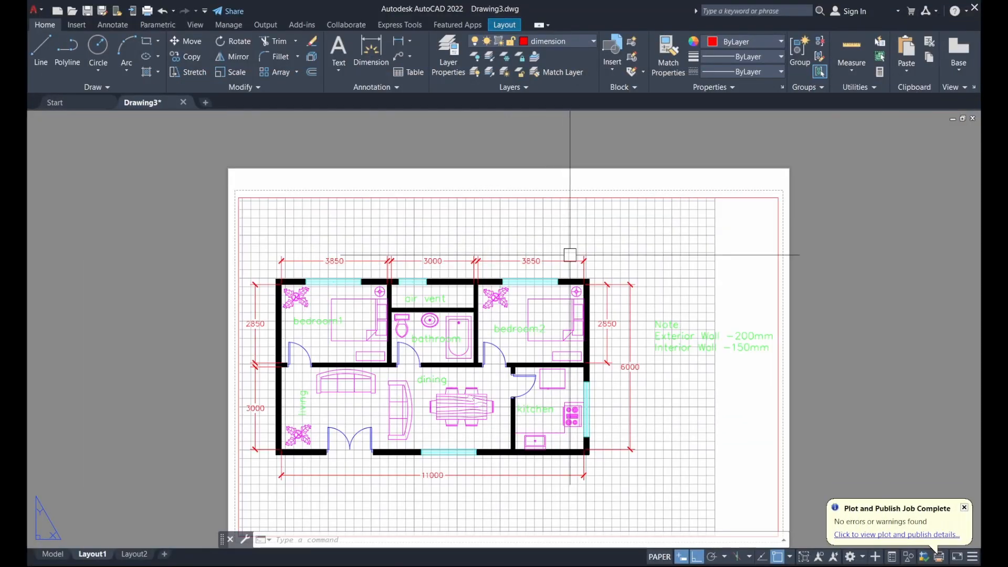
middle_click_drag(570, 255, 621, 187)
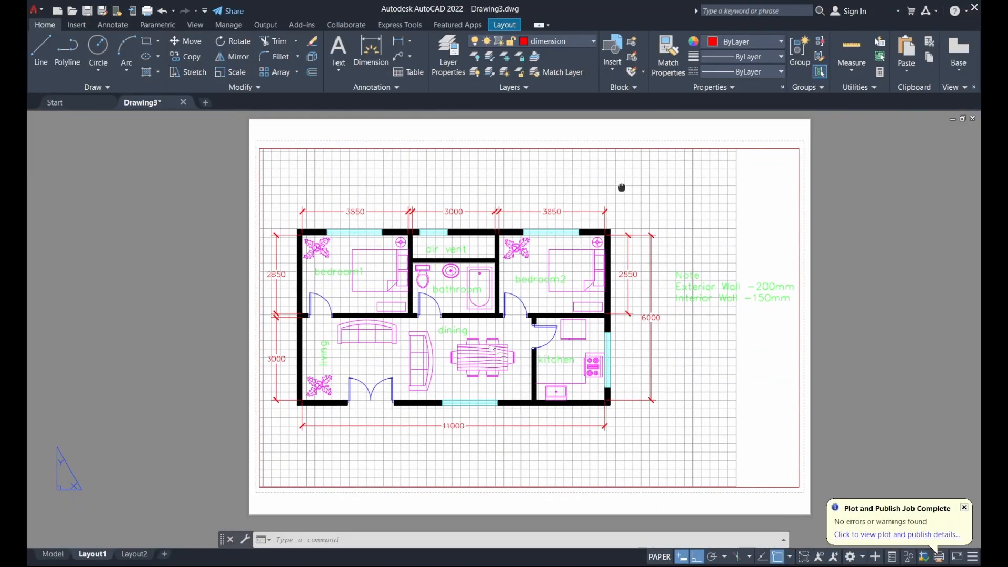
left_click(52, 542)
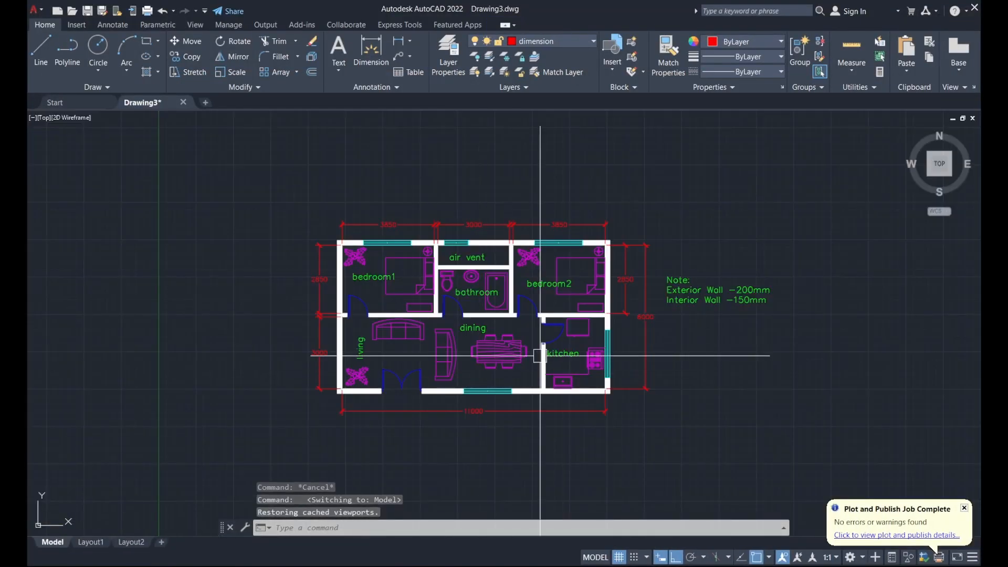
scroll(540, 348, "down", 2)
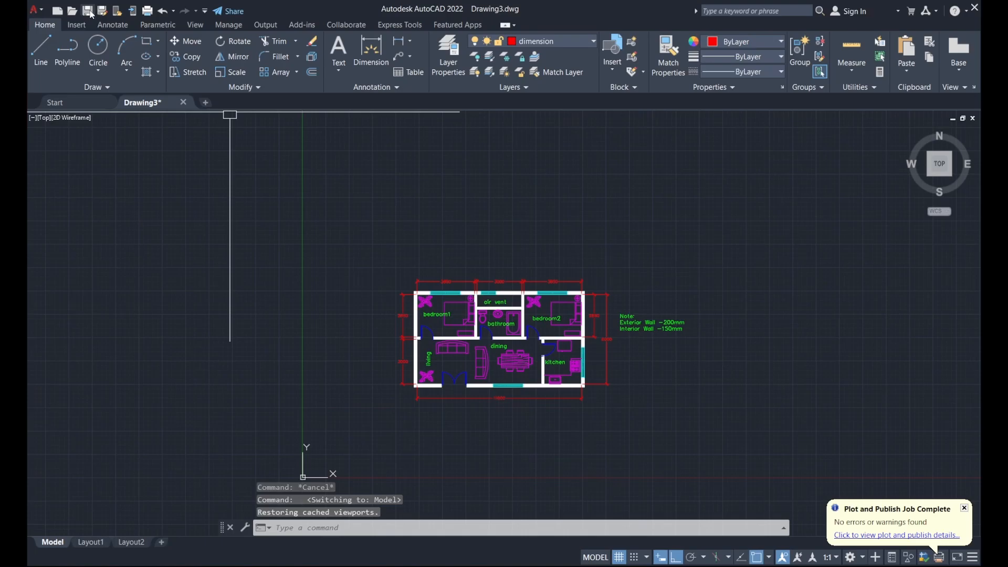
scroll(584, 215, "up", 2)
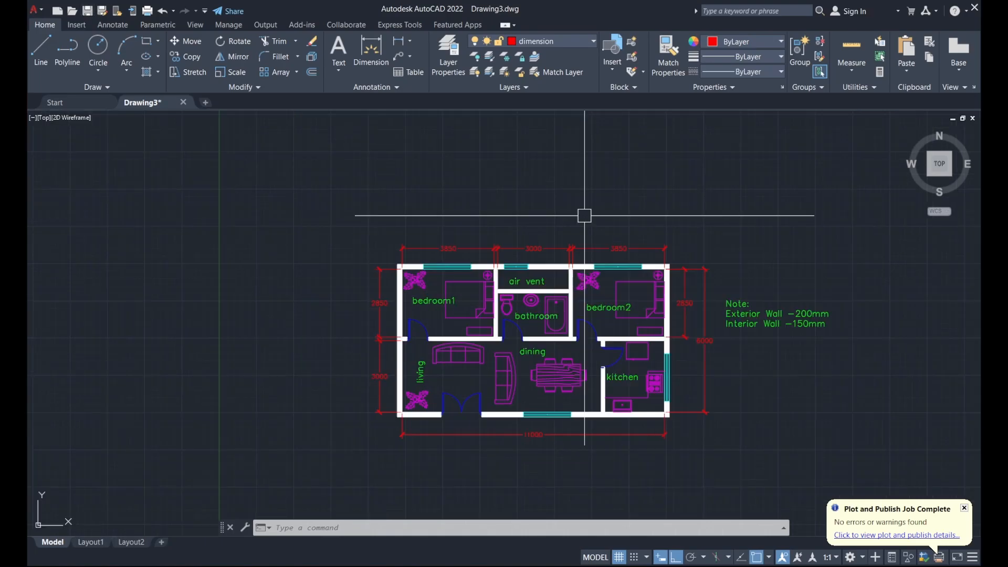